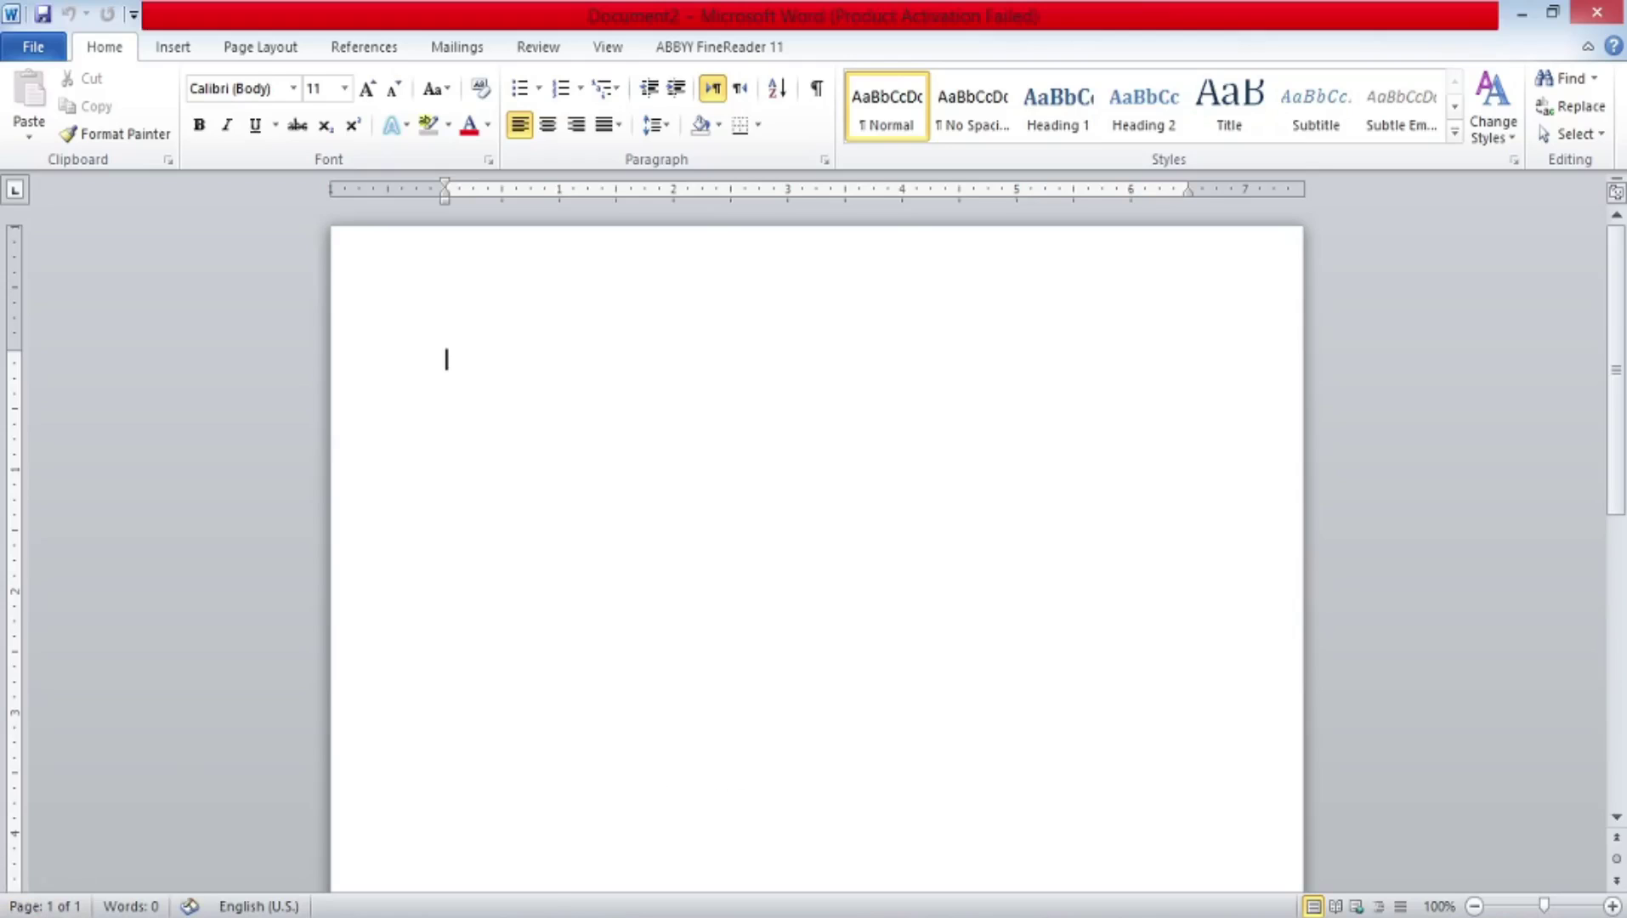
Bring up fainal last.docx from the taskbar preview and briefly select the word 'disaster'
mouse_move(280, 917)
click(146, 845)
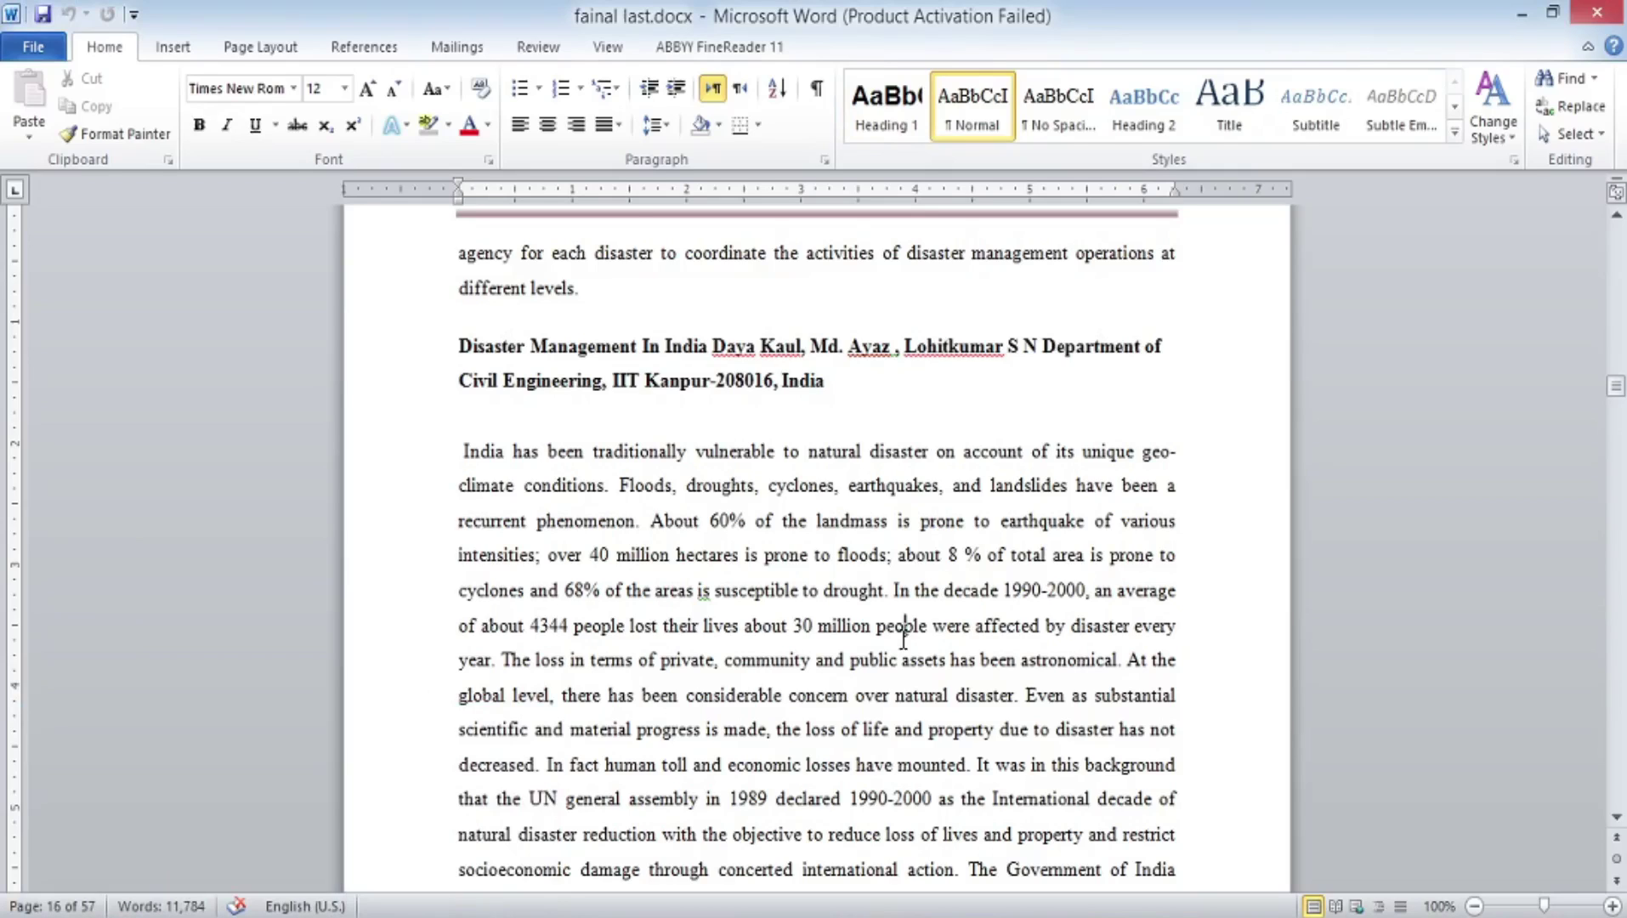
drag(597, 252, 669, 252)
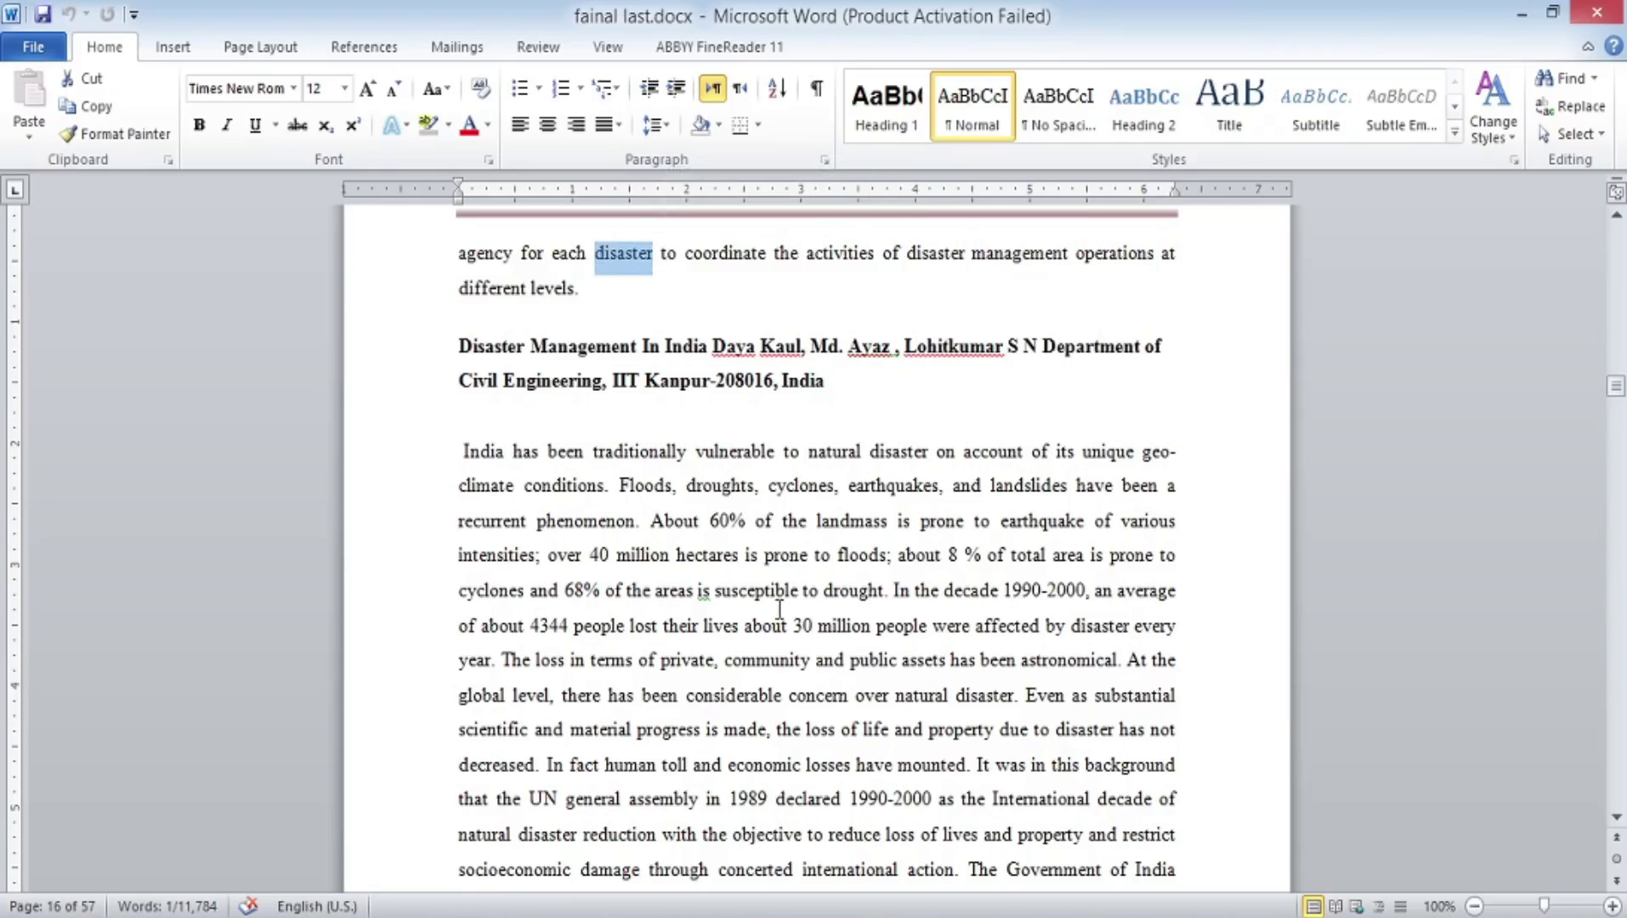
click(974, 698)
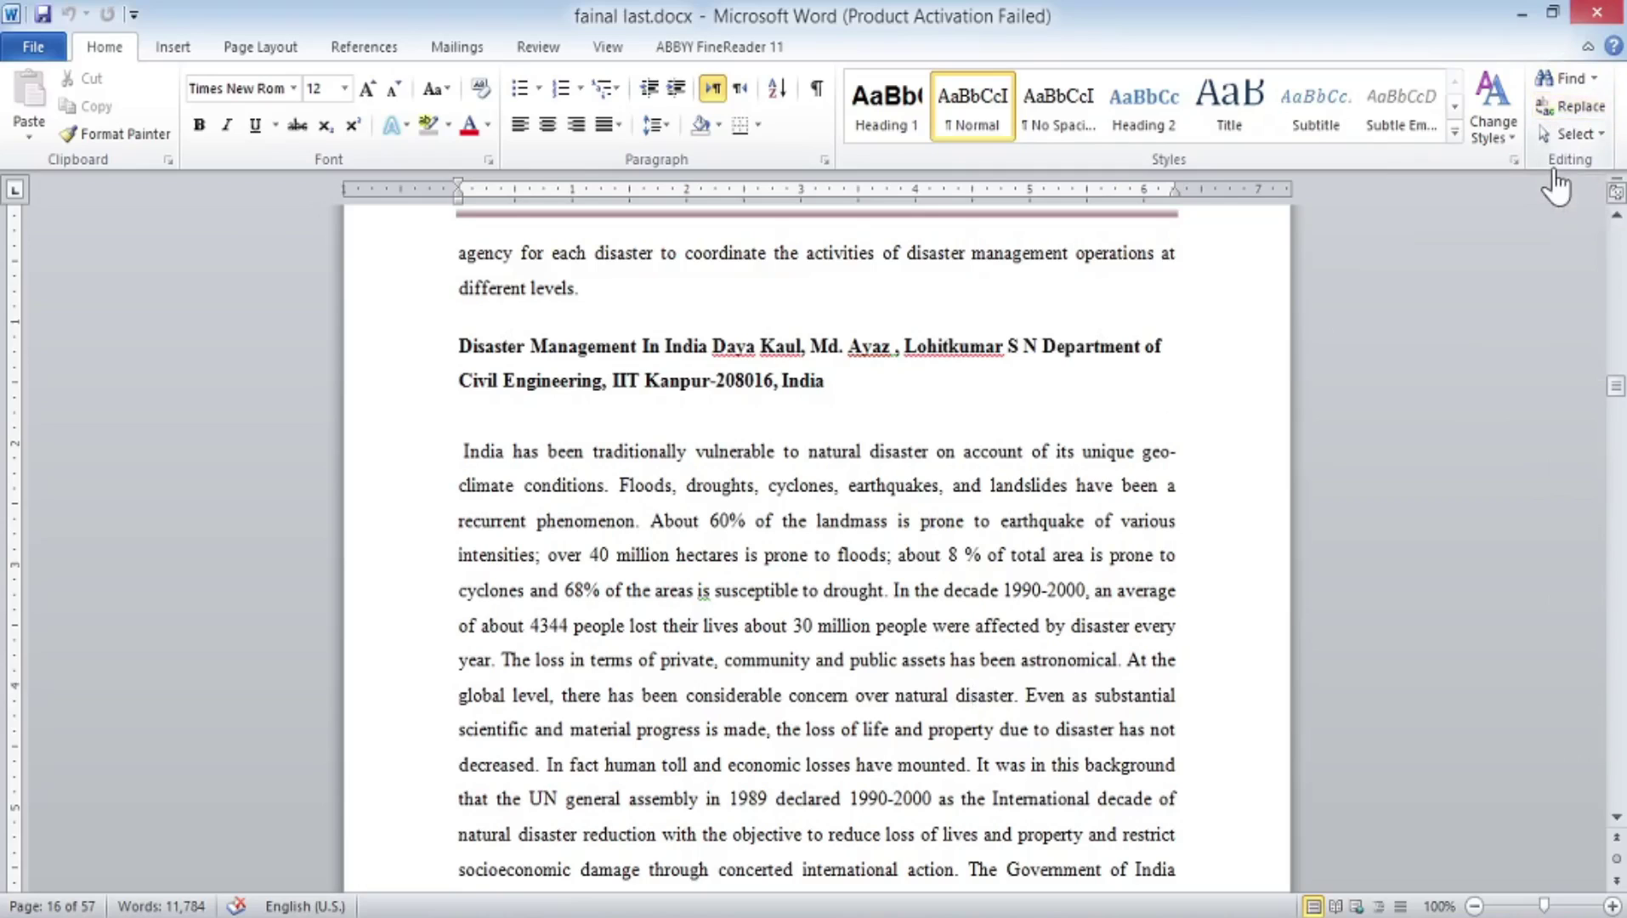
click(1558, 82)
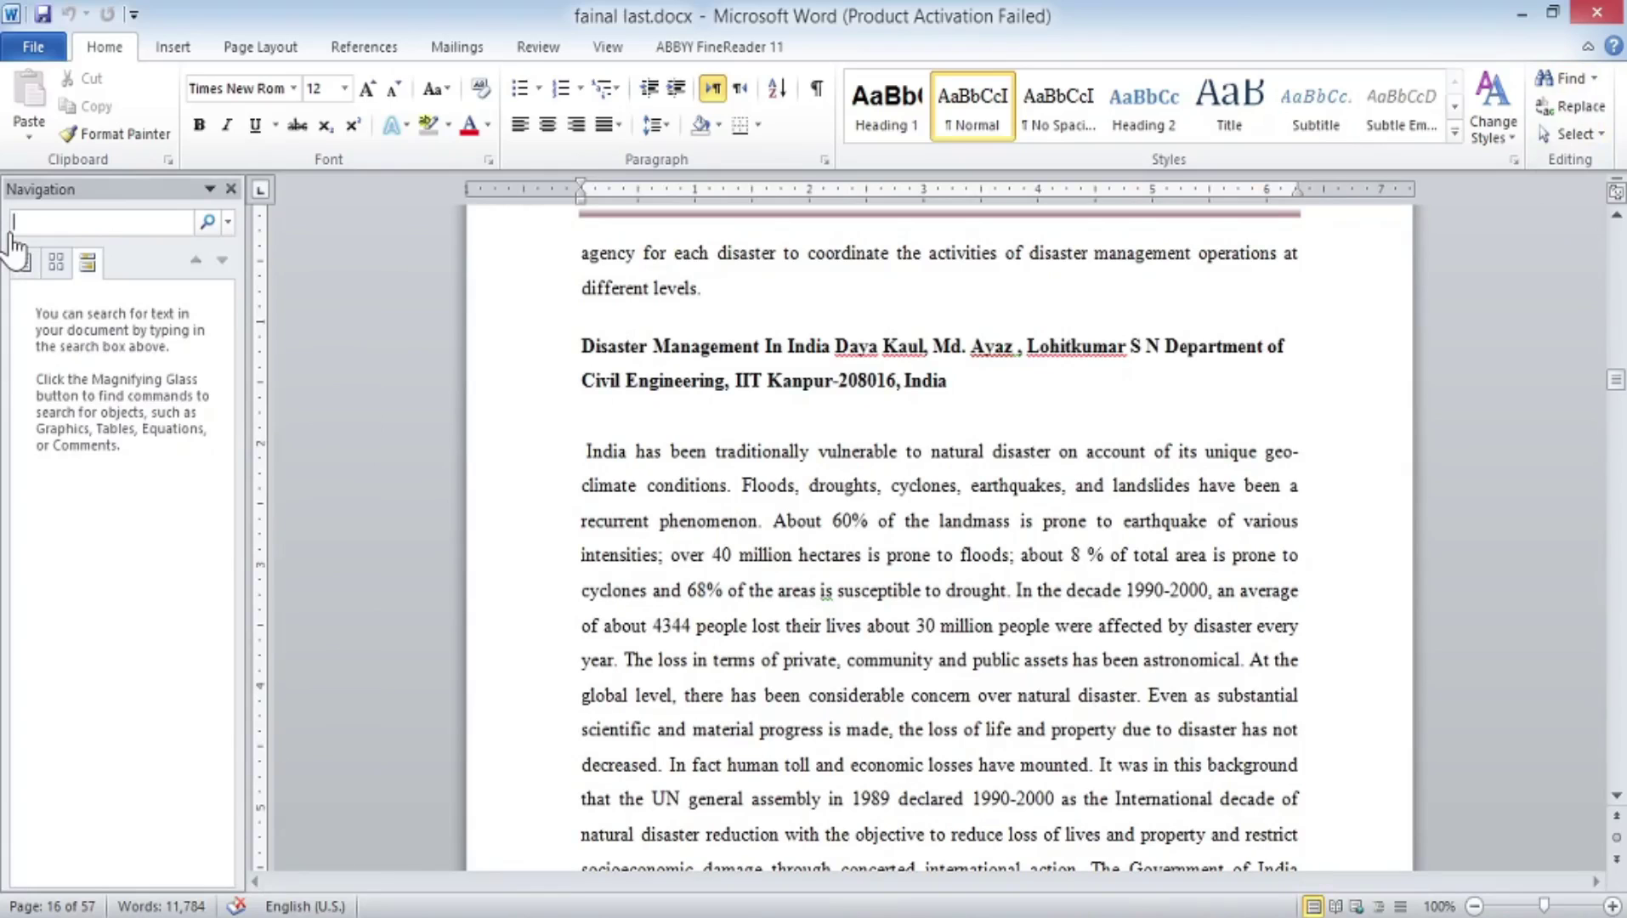
text(disaster)
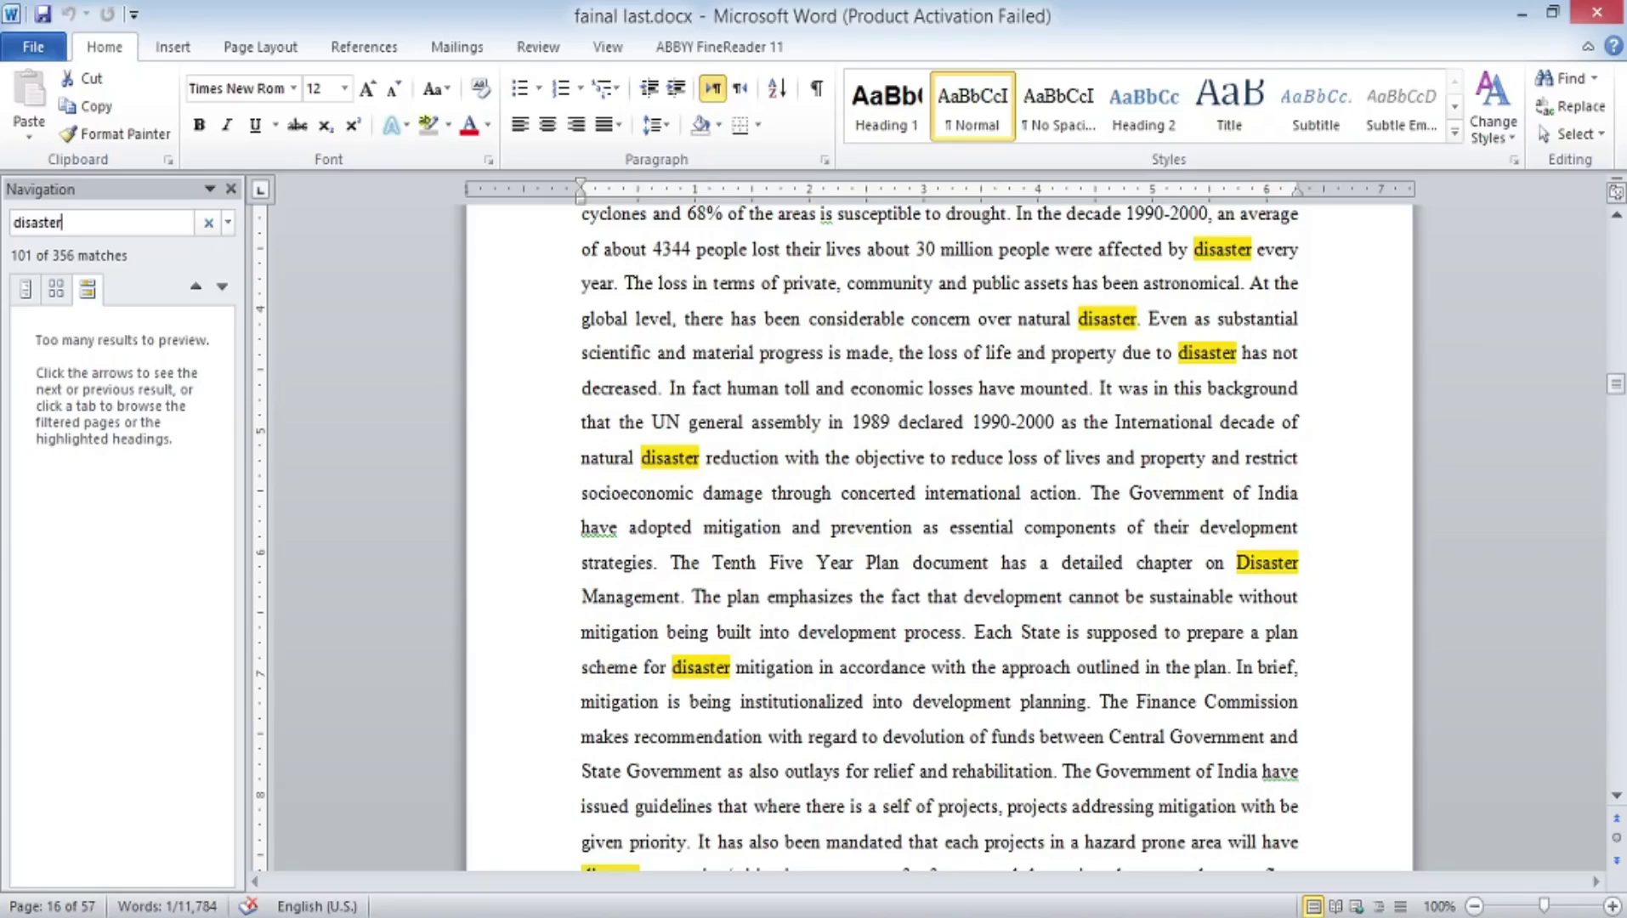
click(827, 506)
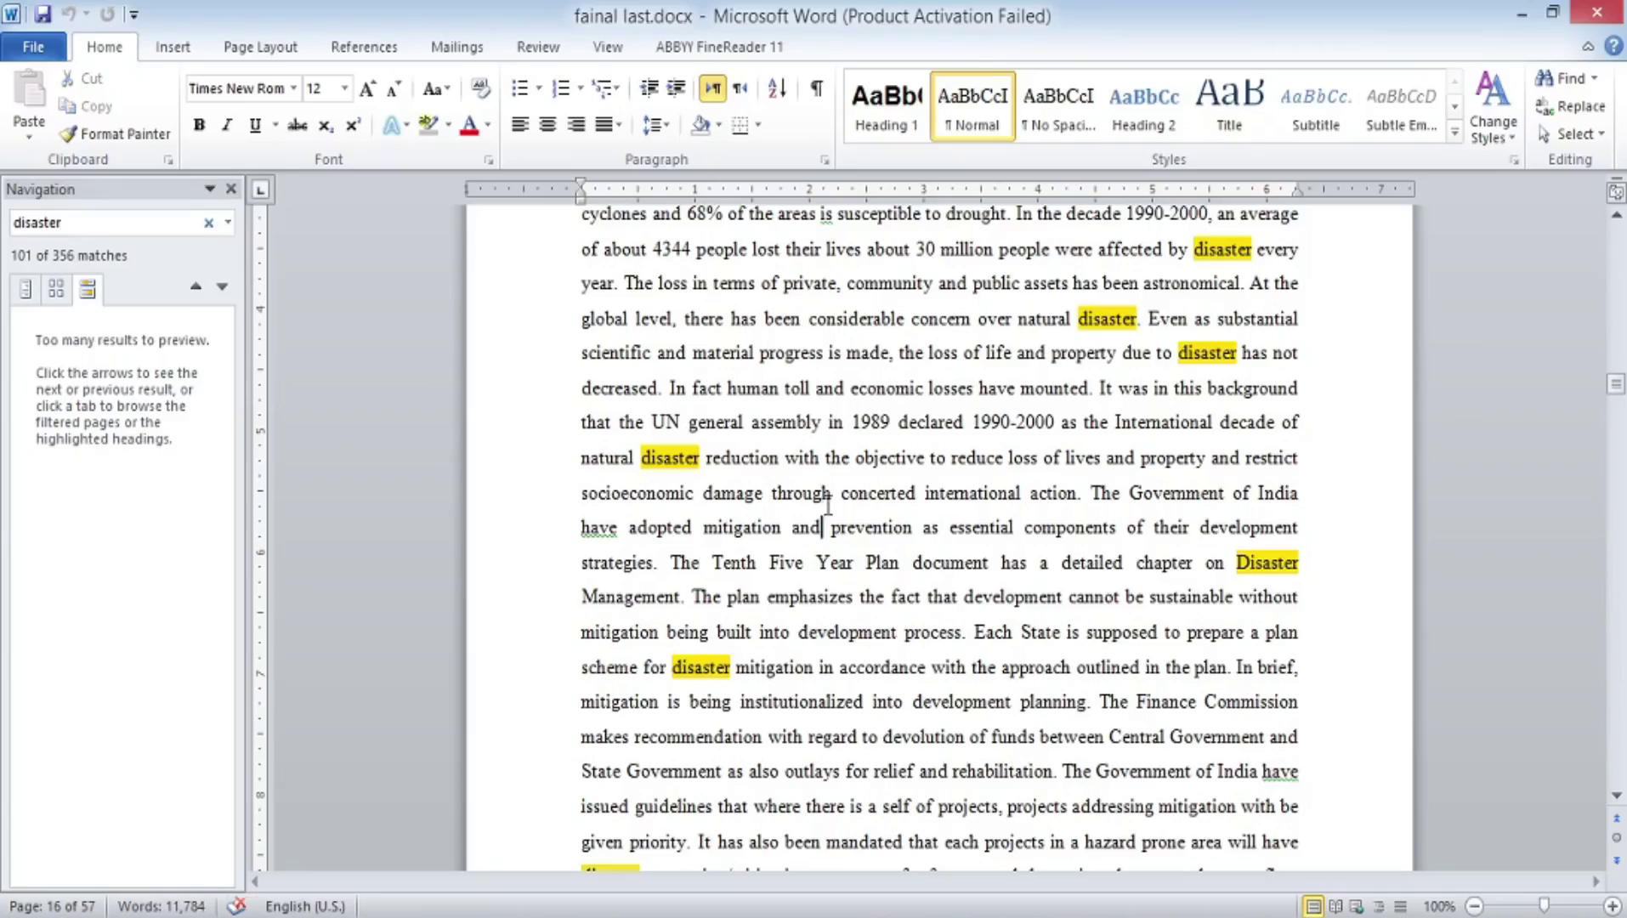
scroll(827, 506, down, 10)
scroll(827, 506, down, 10)
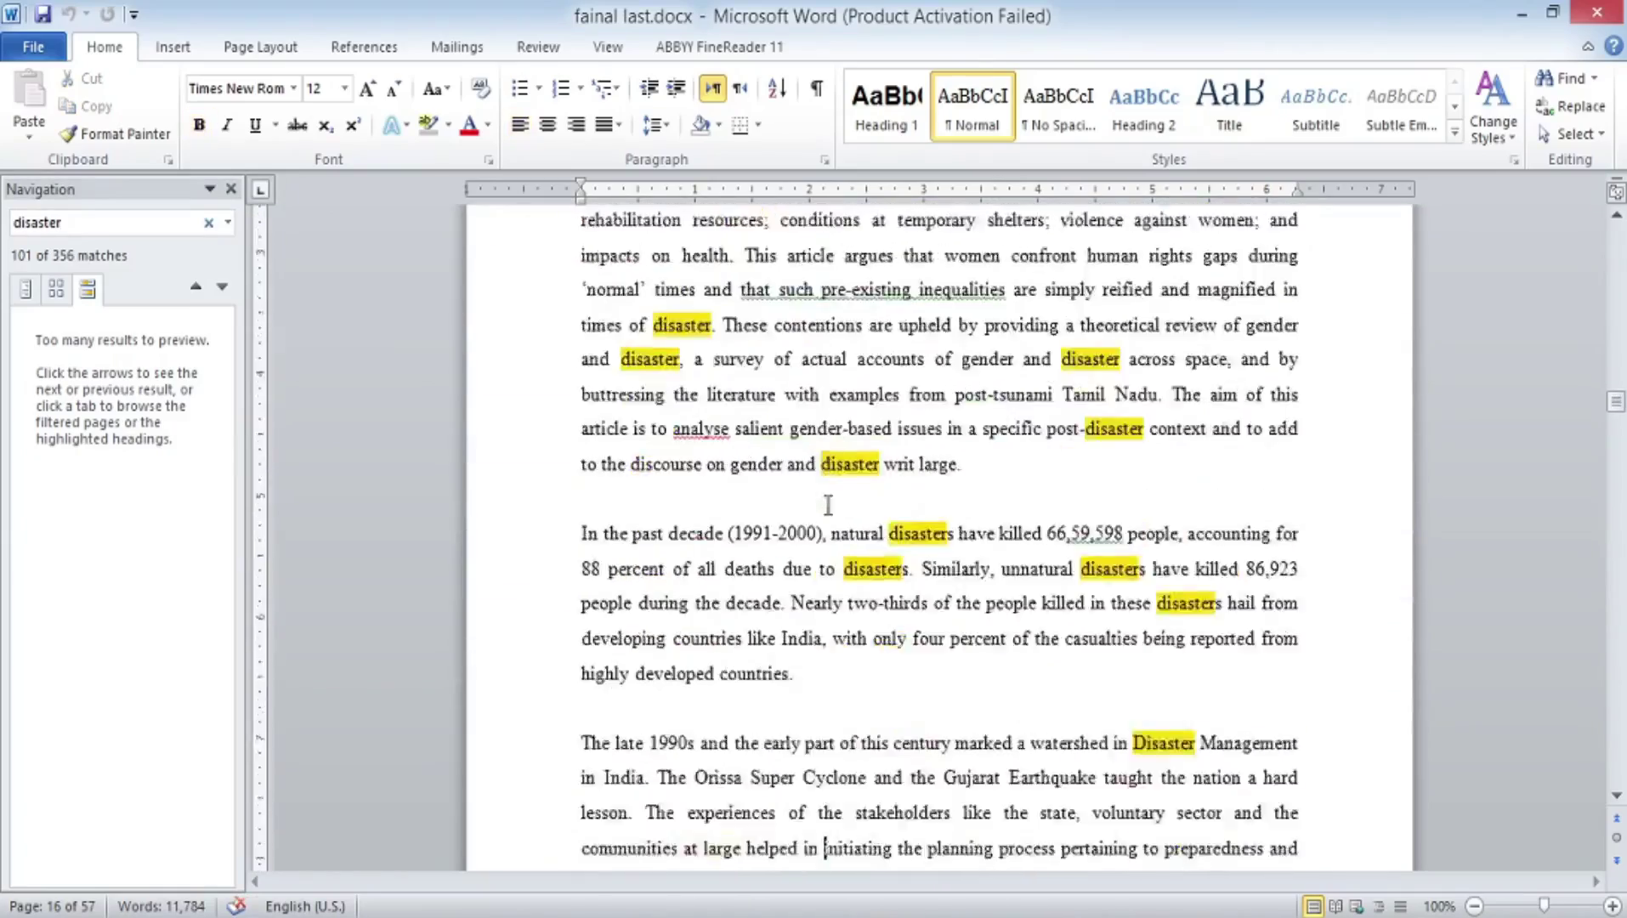
scroll(828, 506, down, 10)
scroll(830, 518, up, 1)
key(Page_Up)
key(Page_Up)
key(Up)
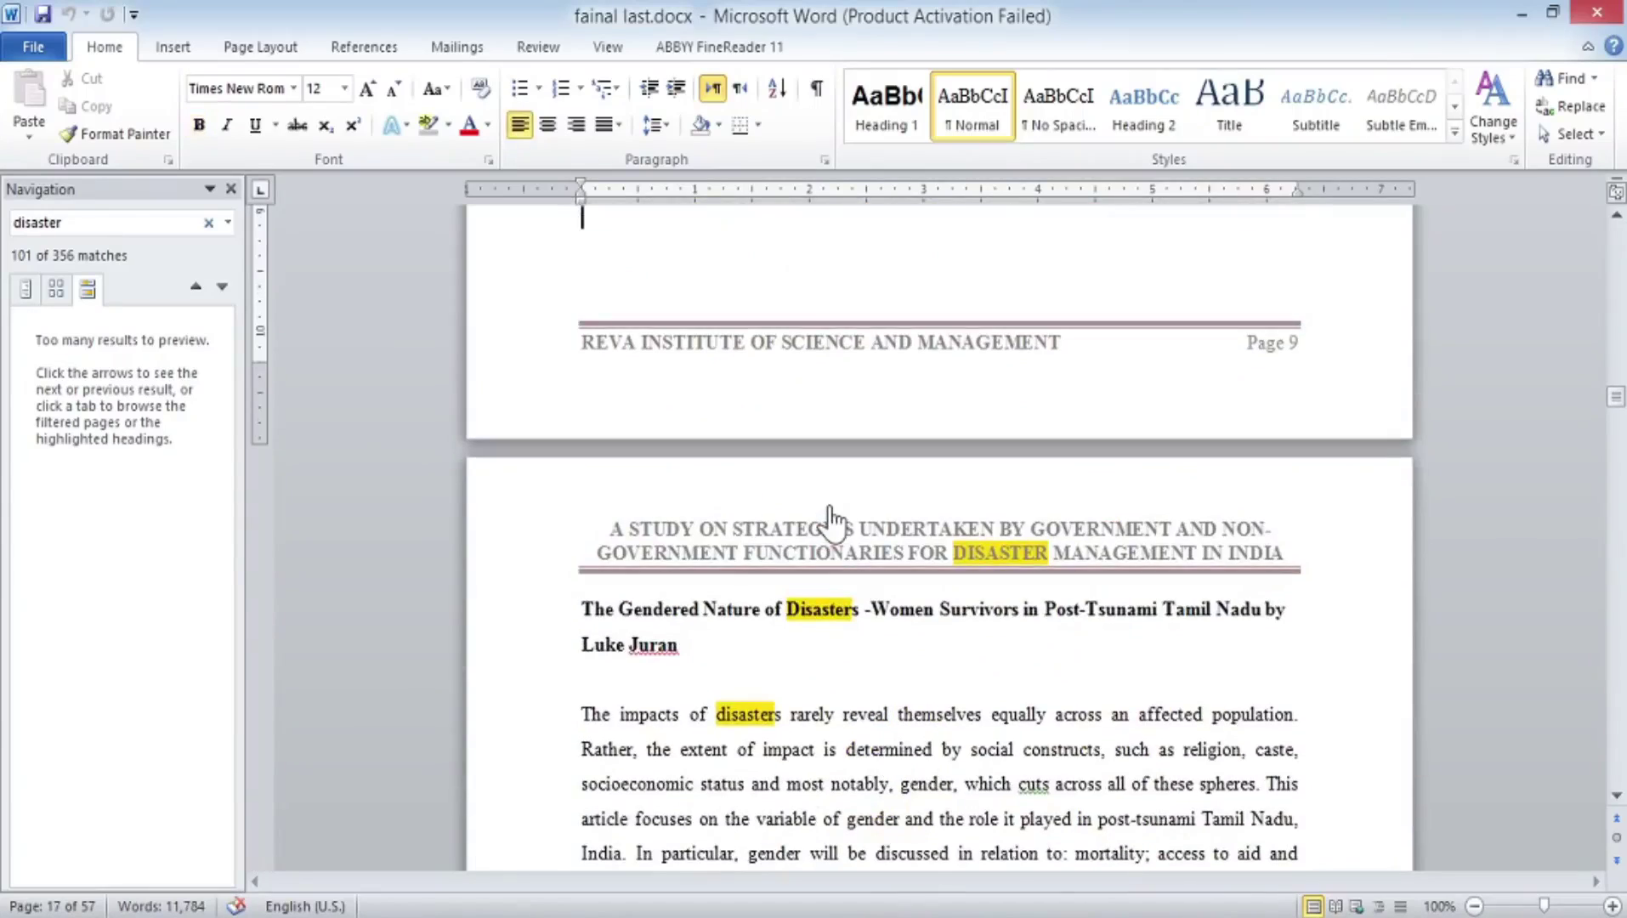
key(Page_Up)
key(Up)
key(Up)
key(Up)
scroll(828, 507, up, 10)
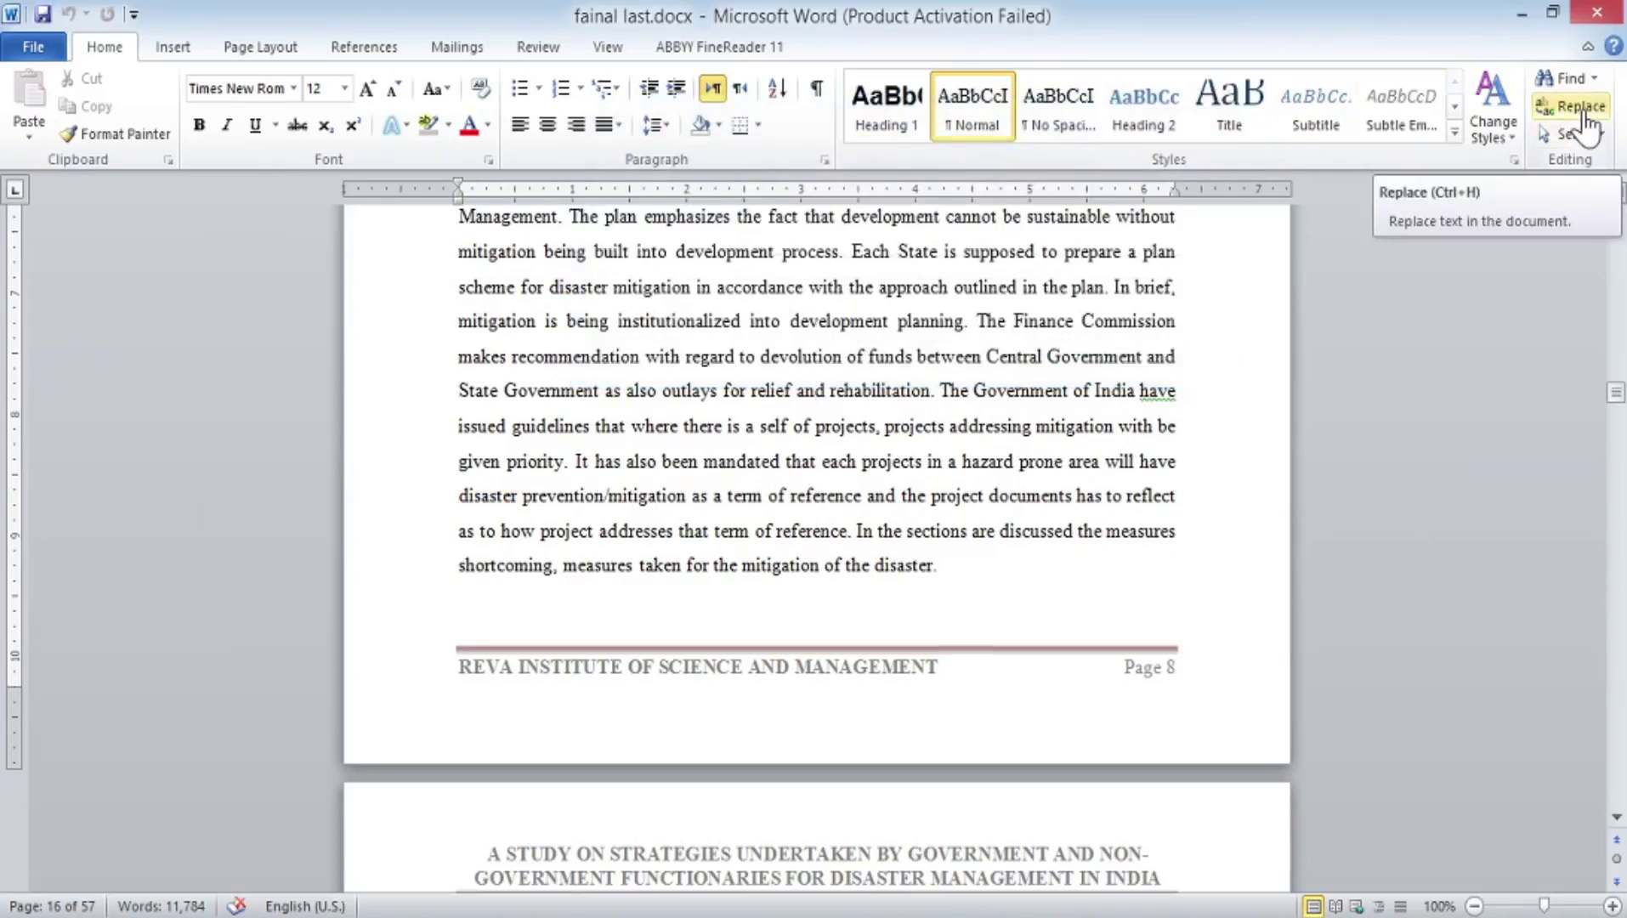
Open Find and Replace, browse its tabs, and find the next occurrence of 'disaster'
click(1582, 107)
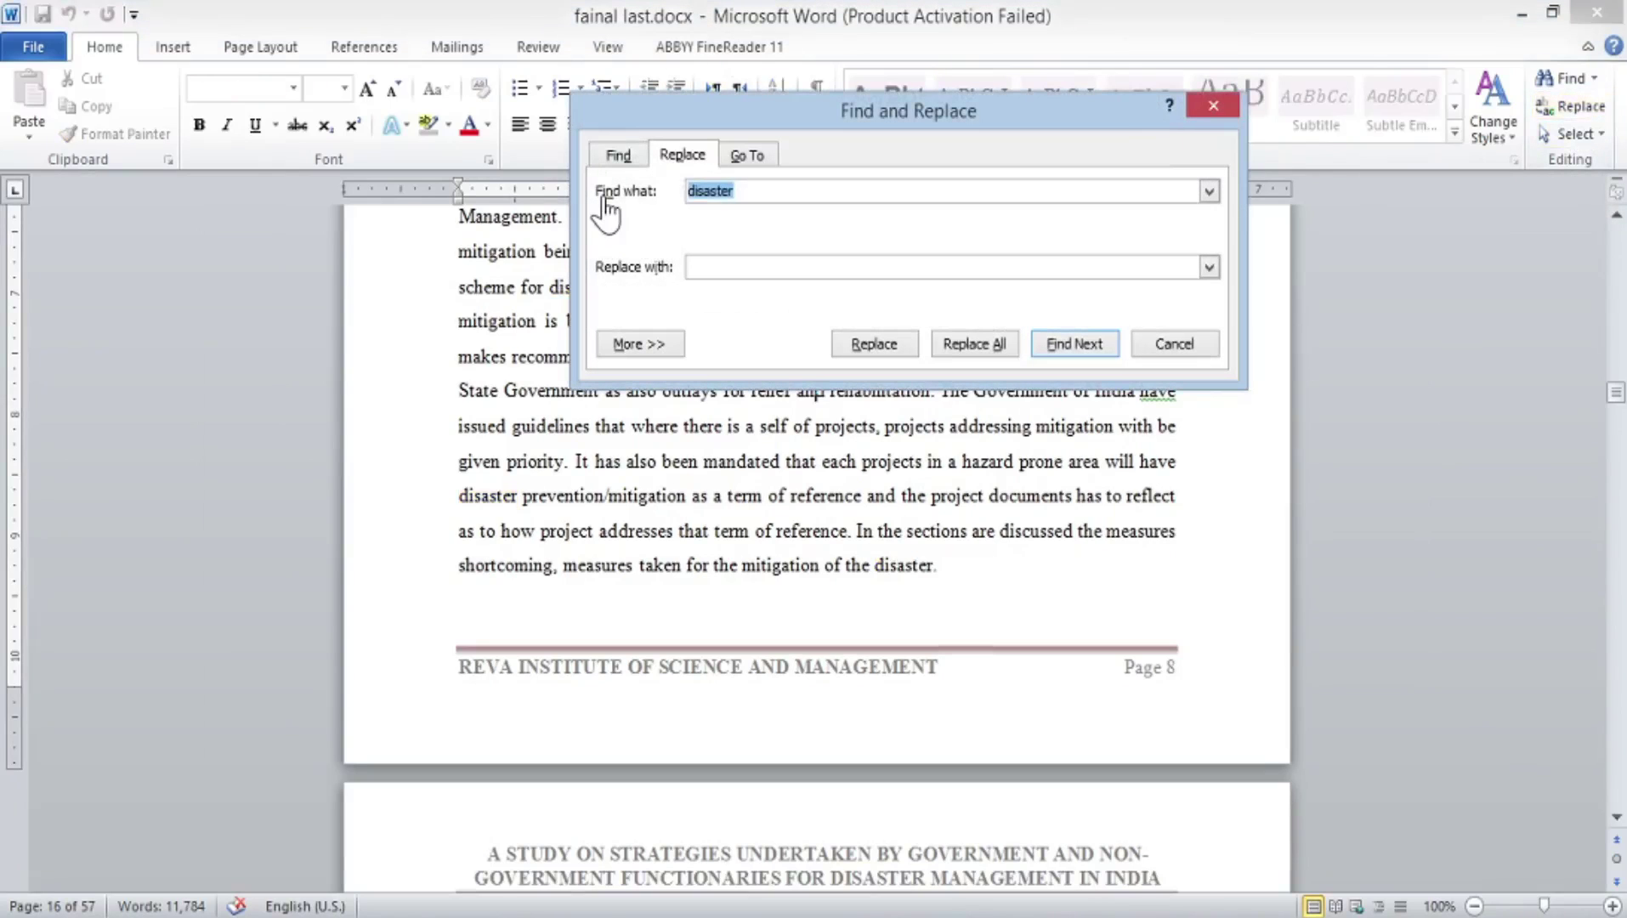
click(614, 156)
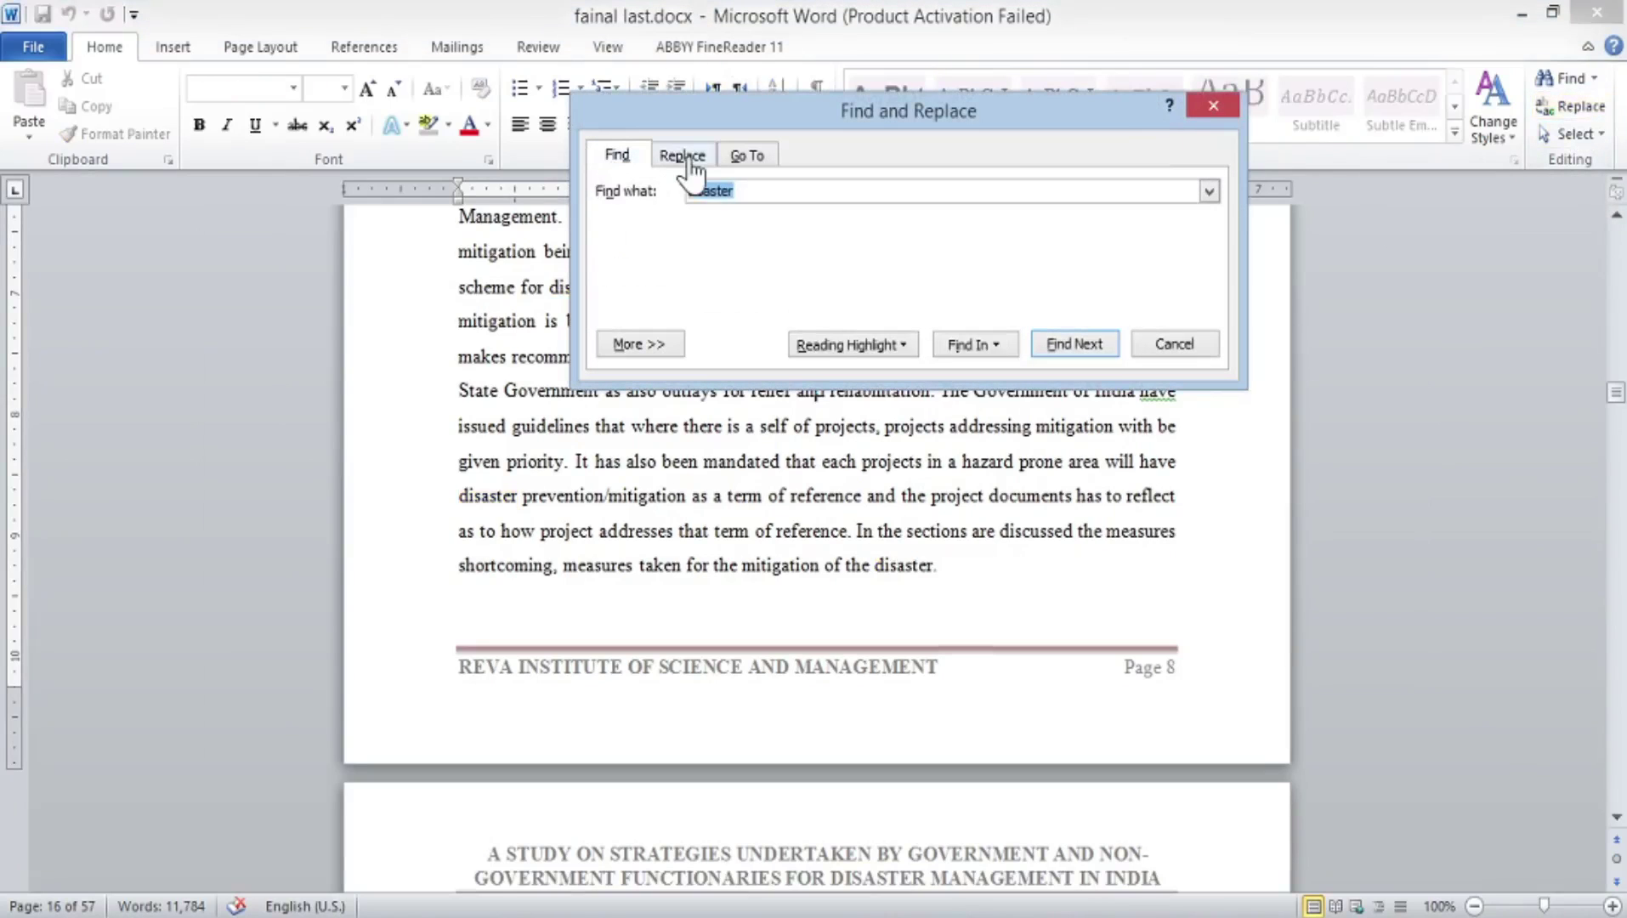
click(689, 160)
click(746, 158)
click(615, 160)
key(Return)
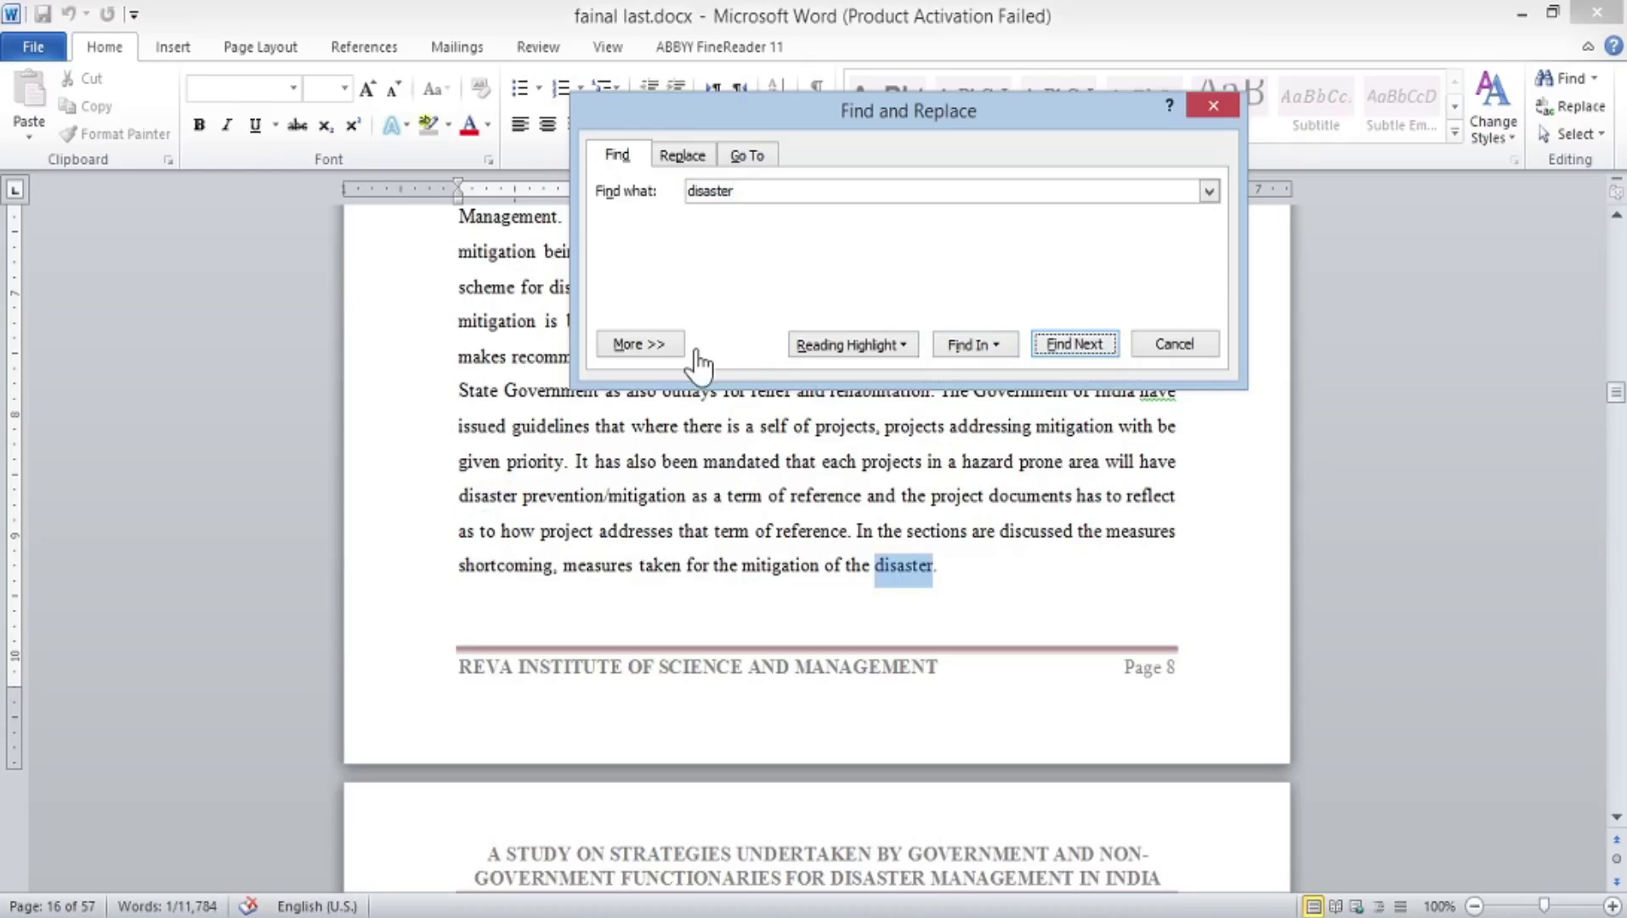
click(685, 158)
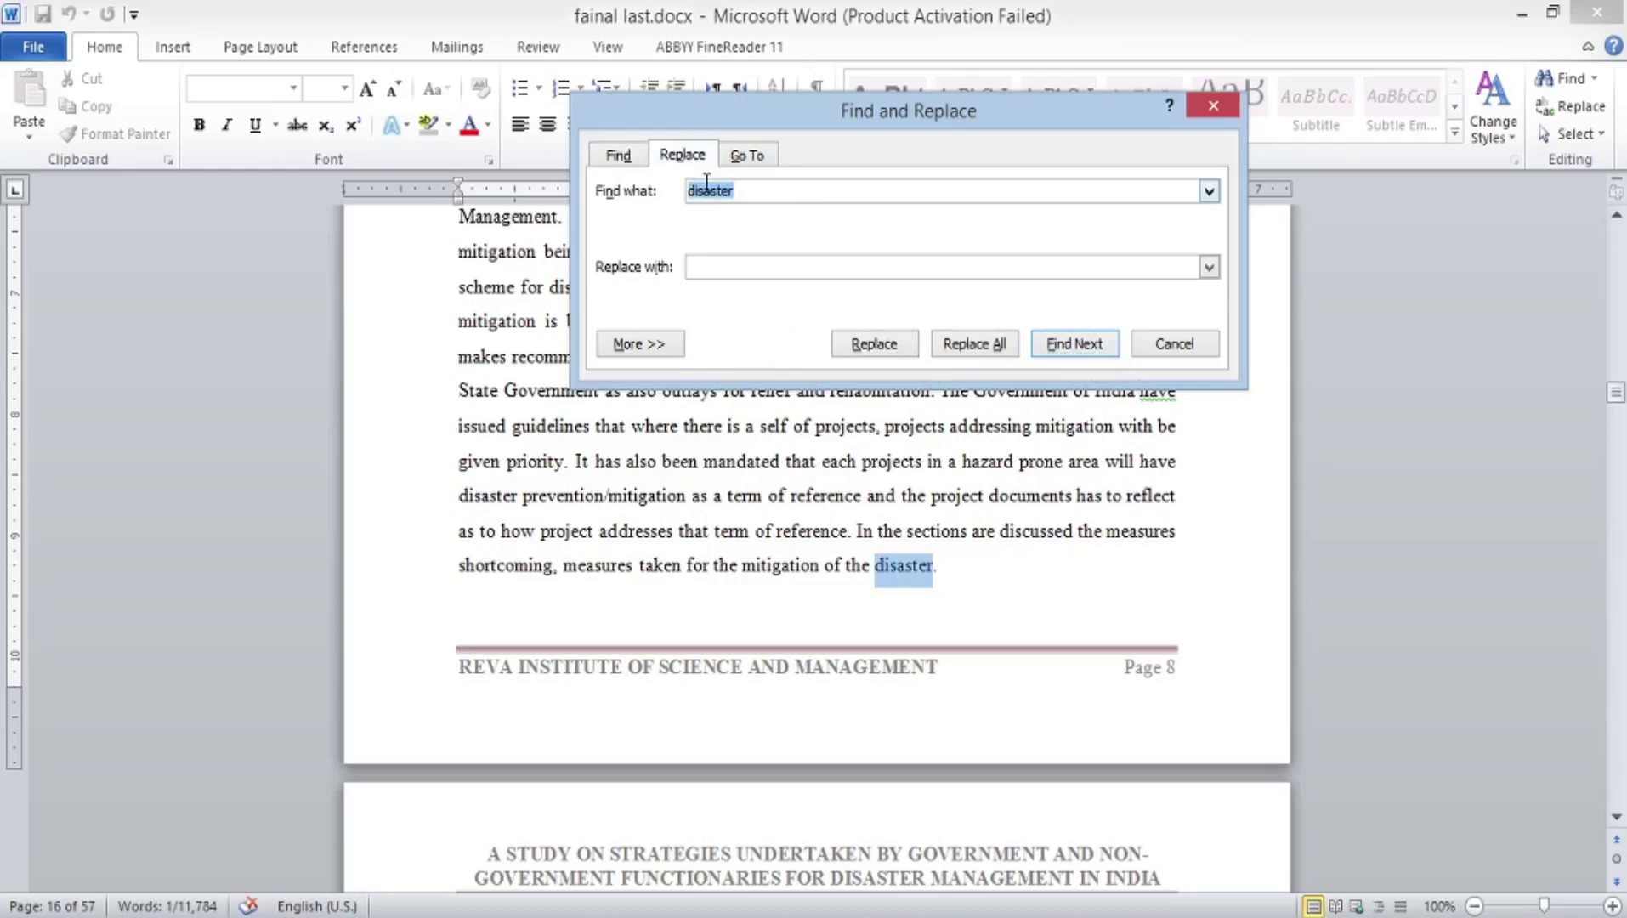
Replace one 'disaster' with ABC, then Replace All (355 replacements) and close the dialog
click(732, 266)
text(ABC)
click(1616, 818)
scroll(1618, 829, down, 4)
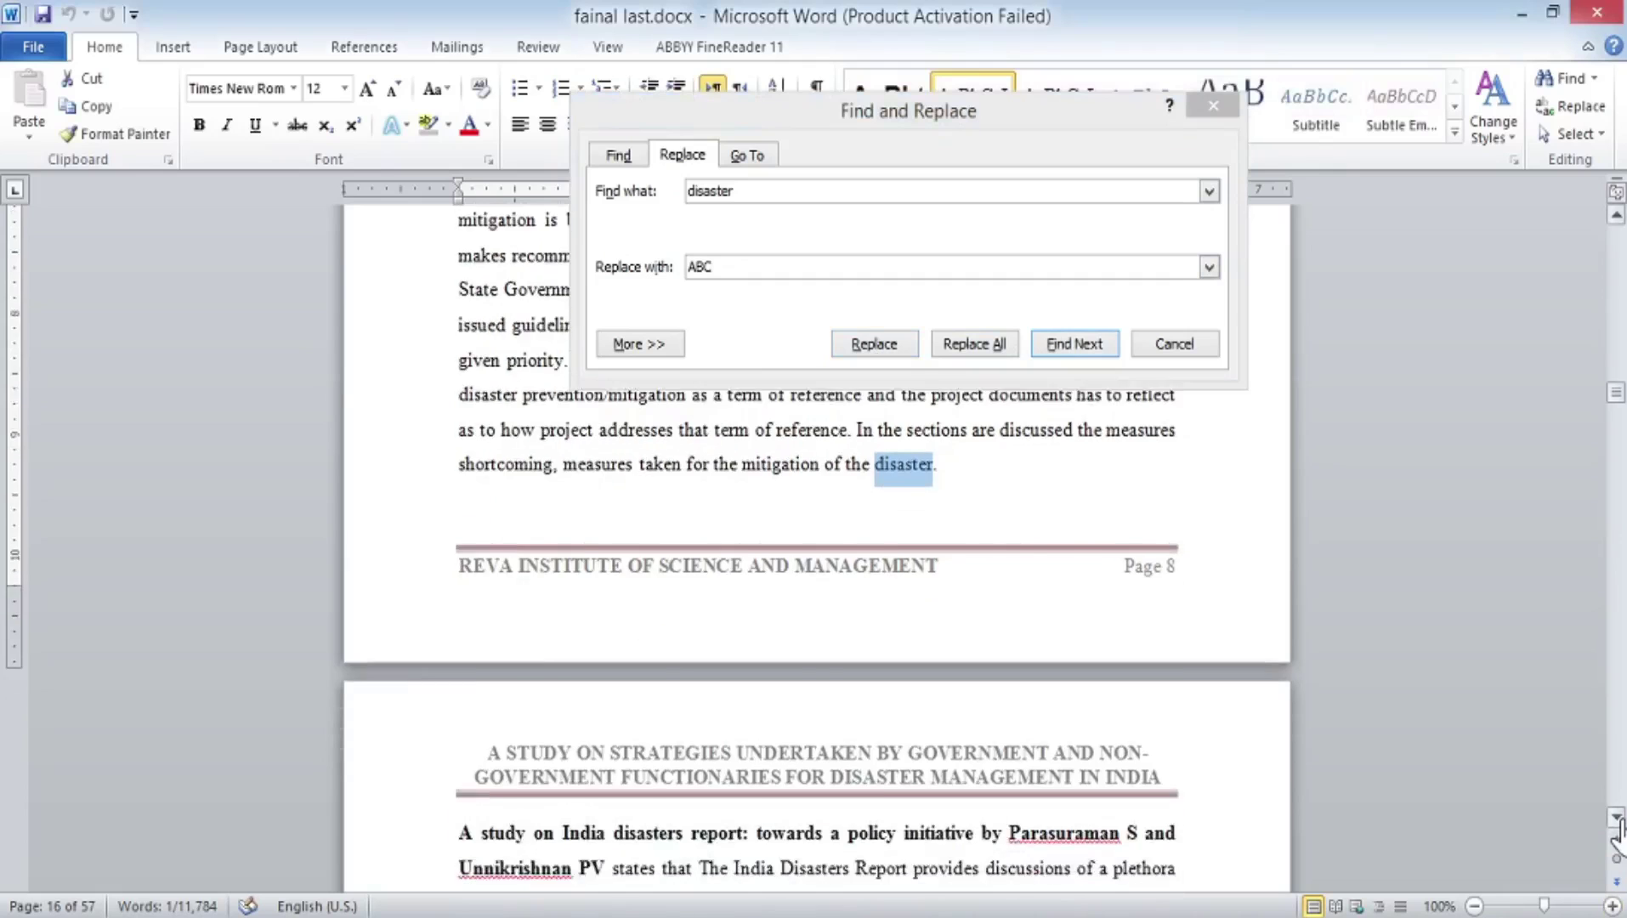
scroll(1614, 238, up, 4)
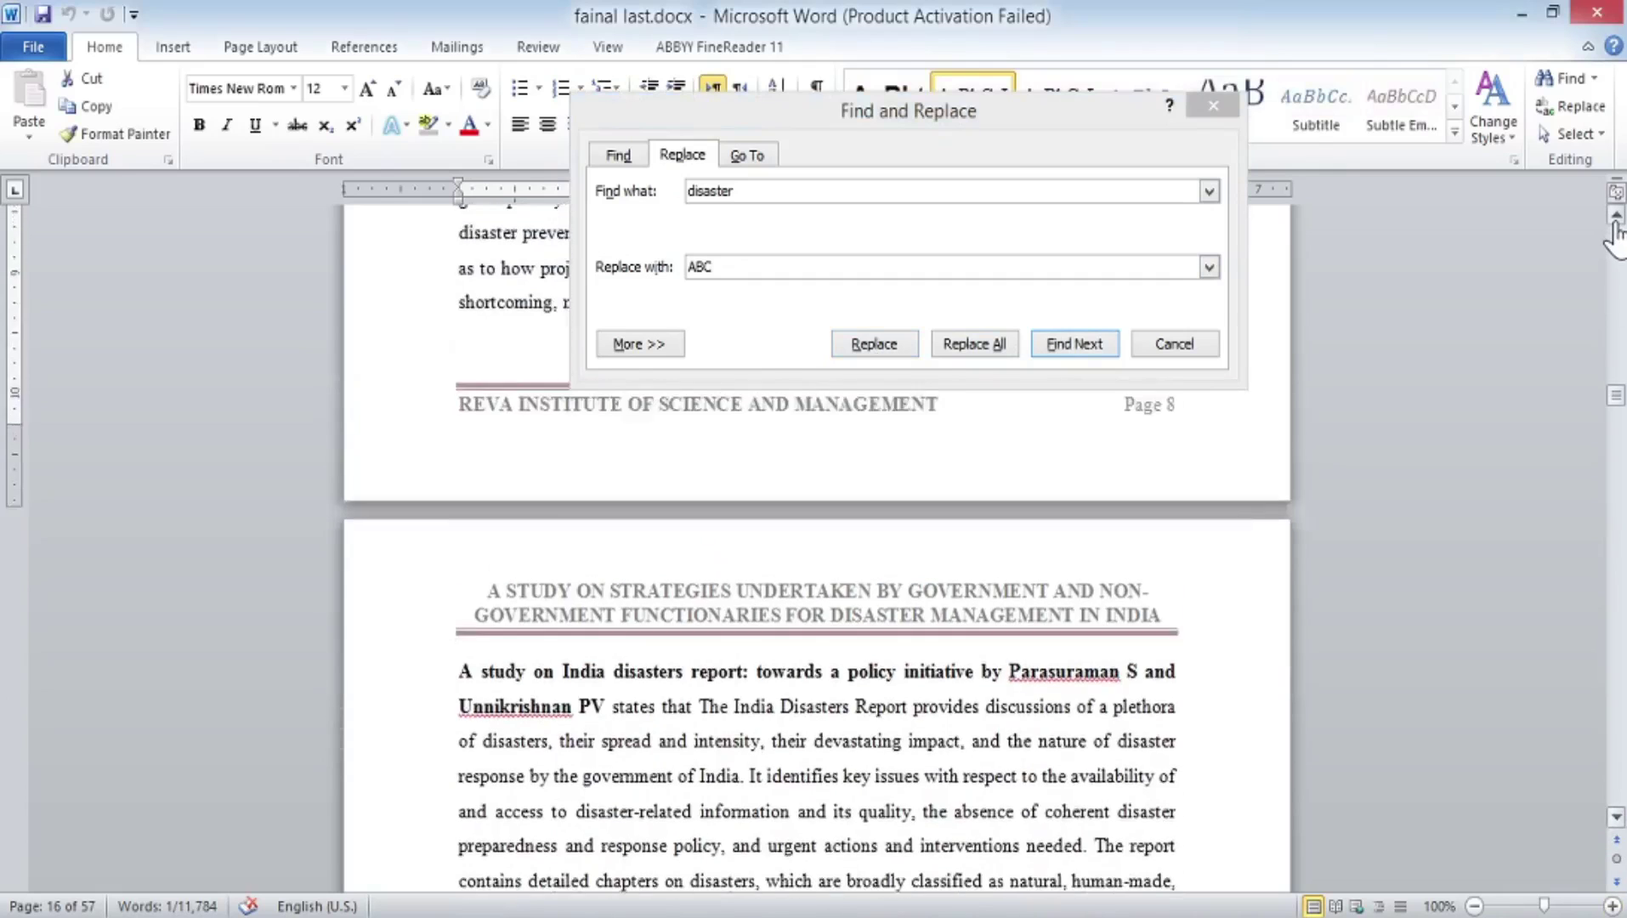
click(874, 345)
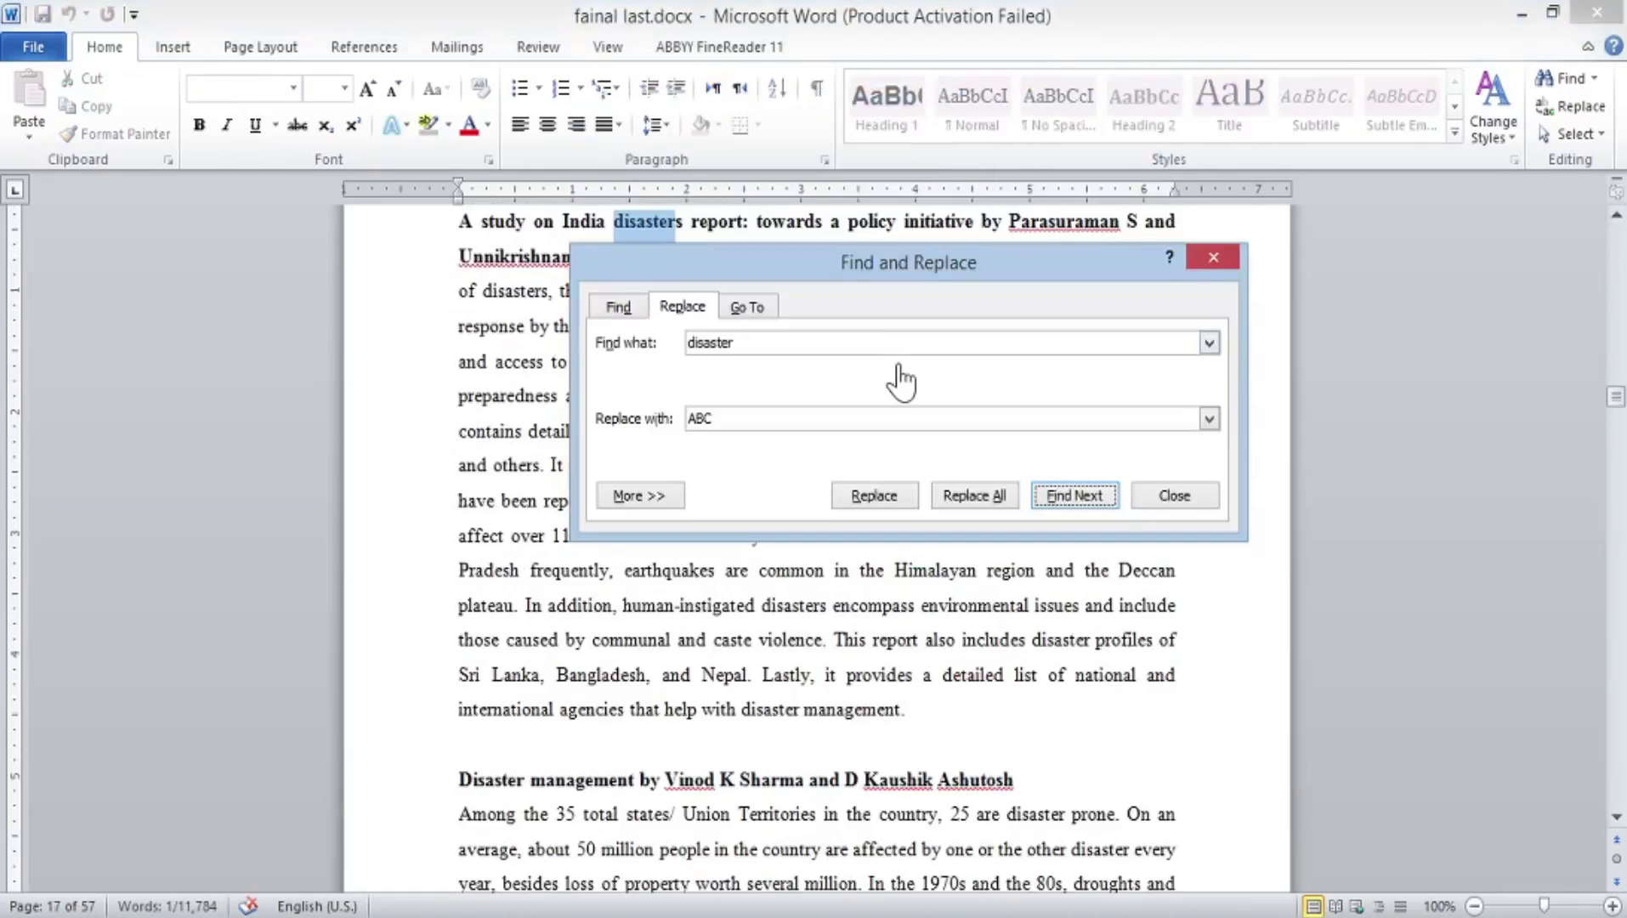
click(977, 508)
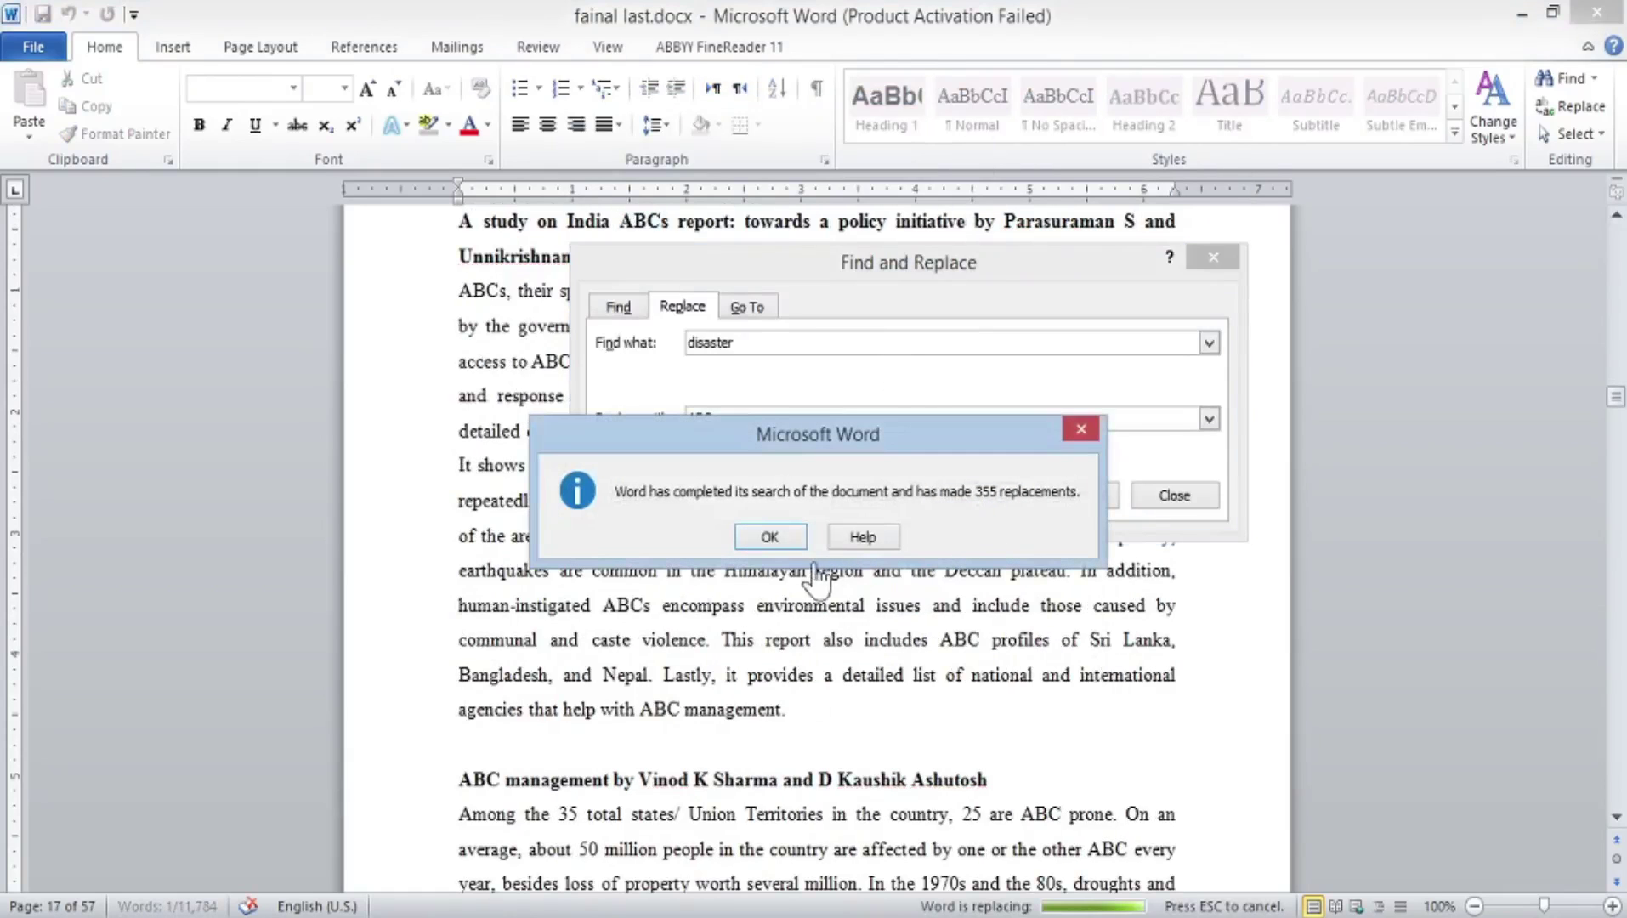
click(771, 538)
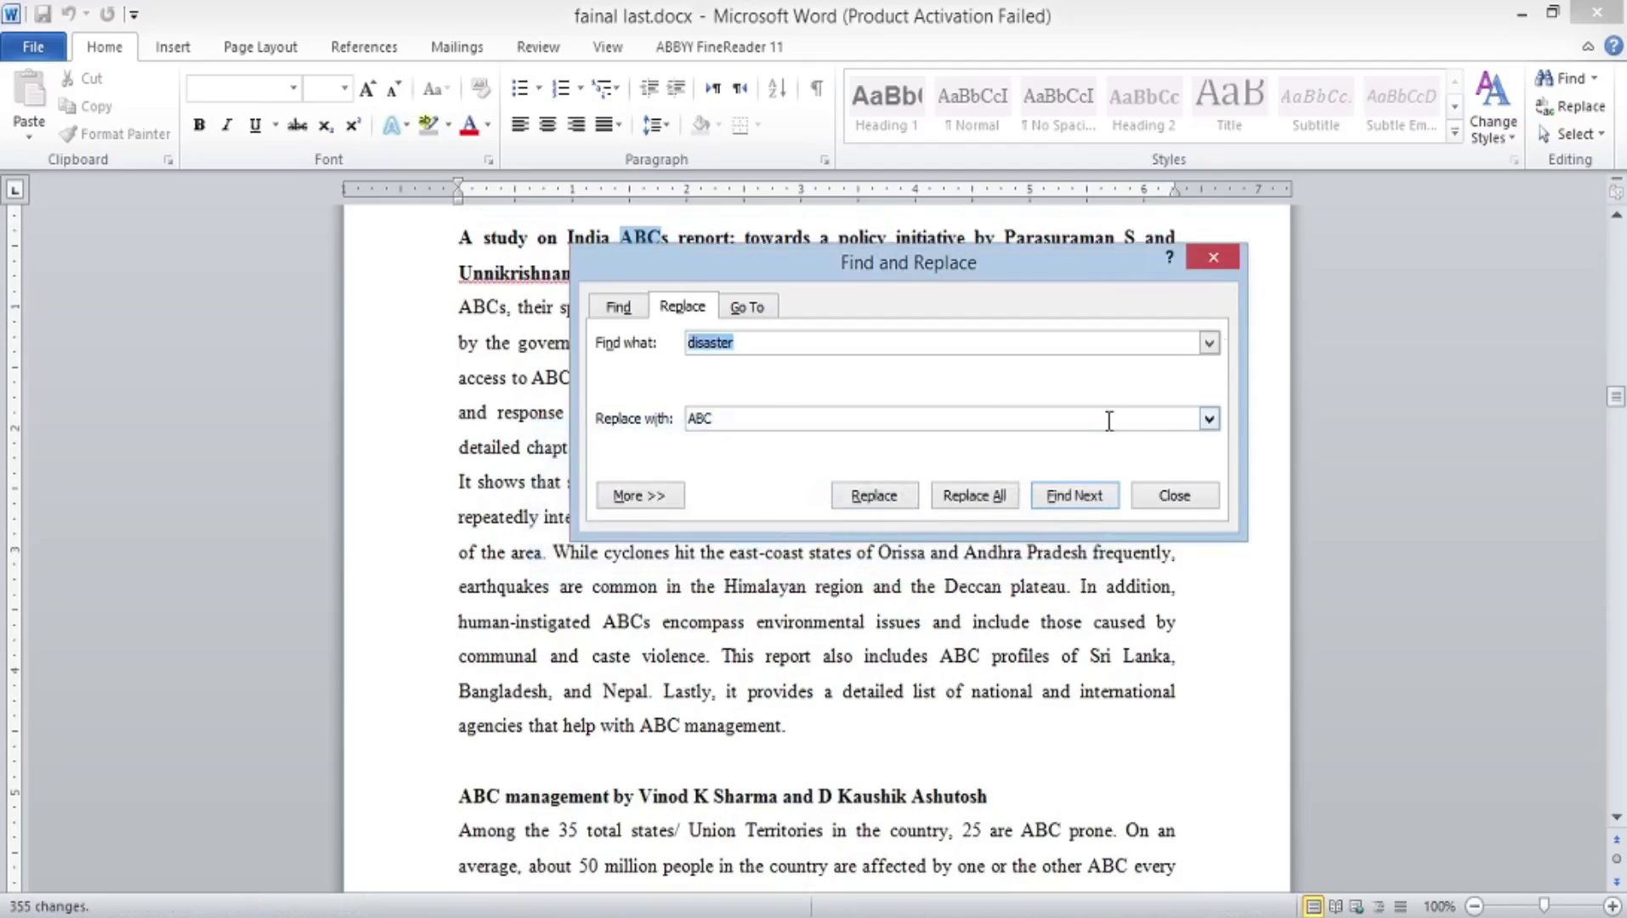
click(1213, 257)
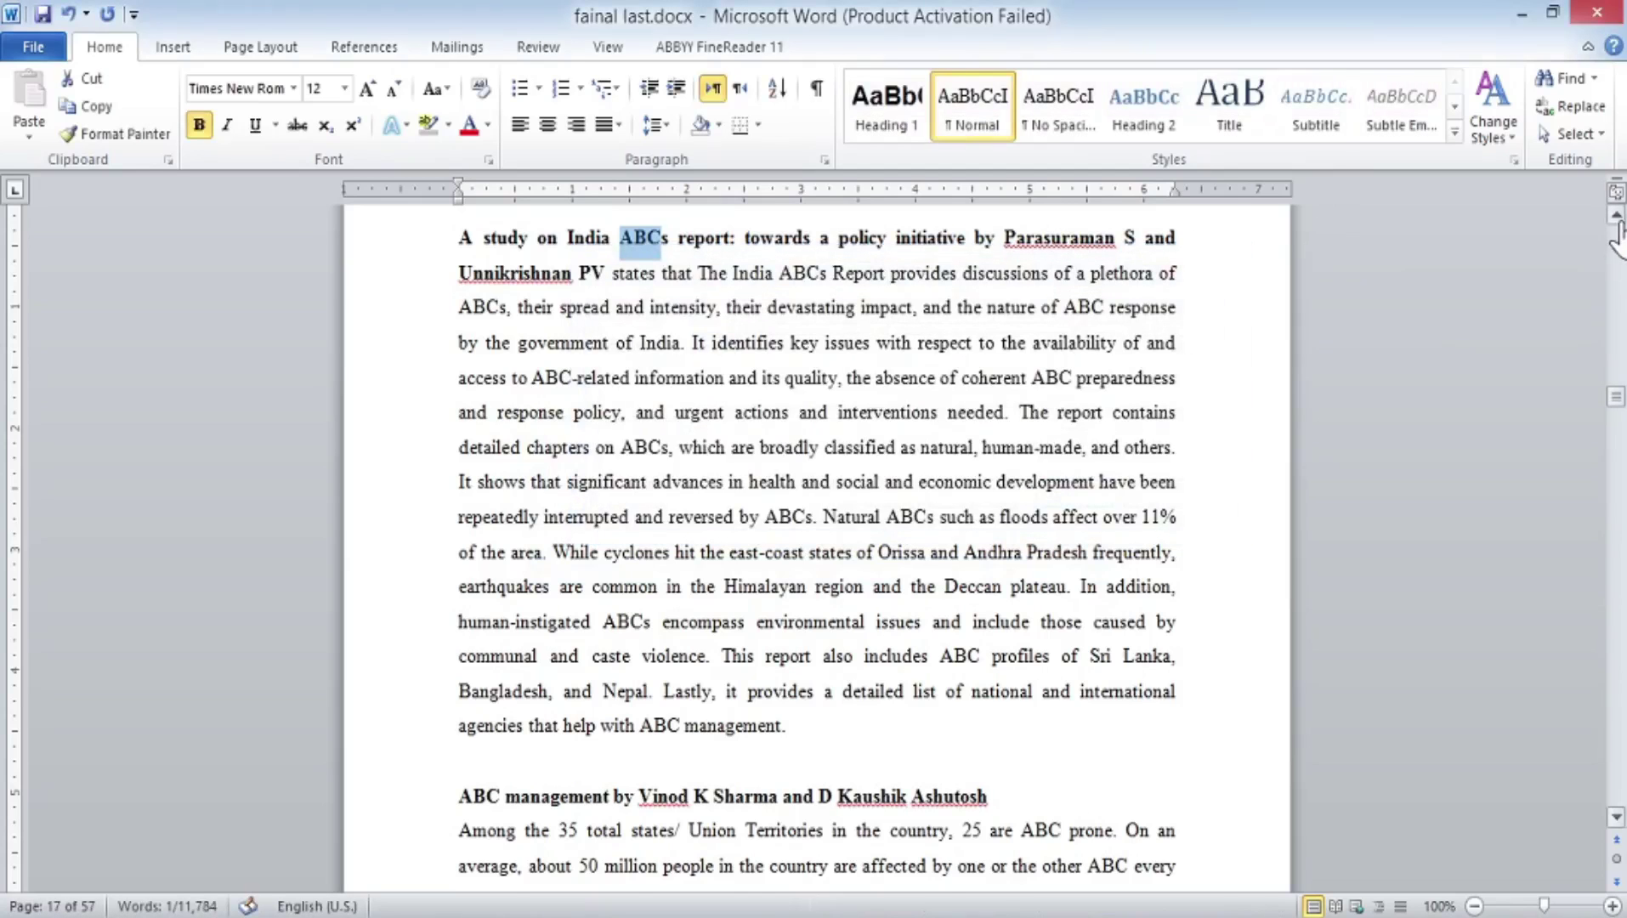
Undo the ABC replacements with Ctrl+Z and return to the empty Document2
scroll(1619, 227, up, 5)
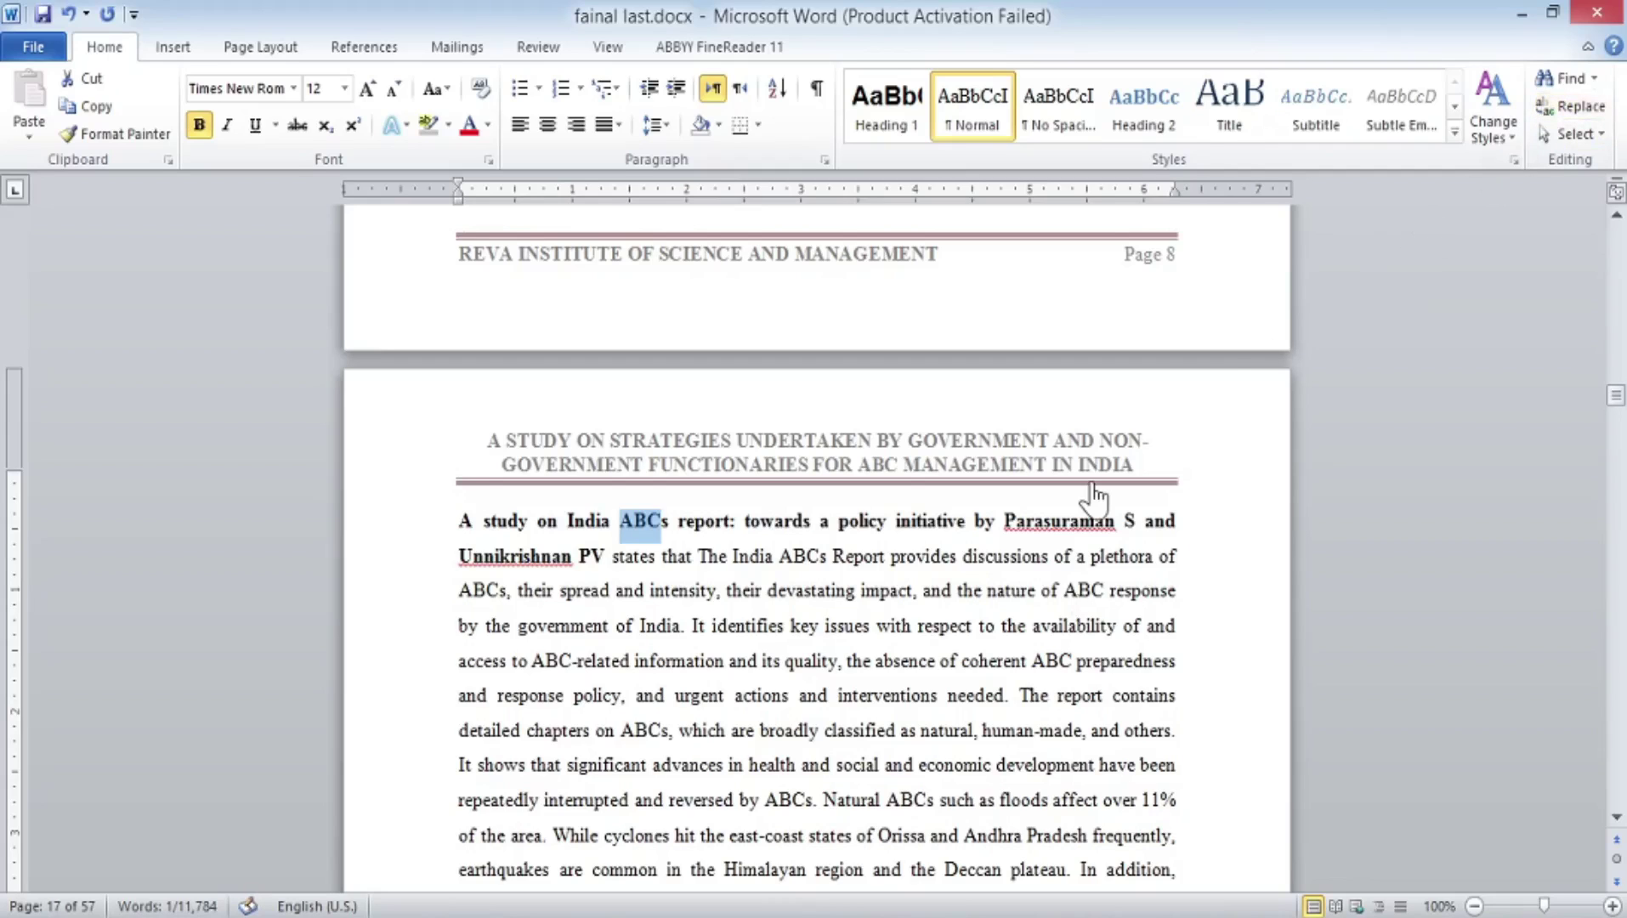
key(ctrl+z)
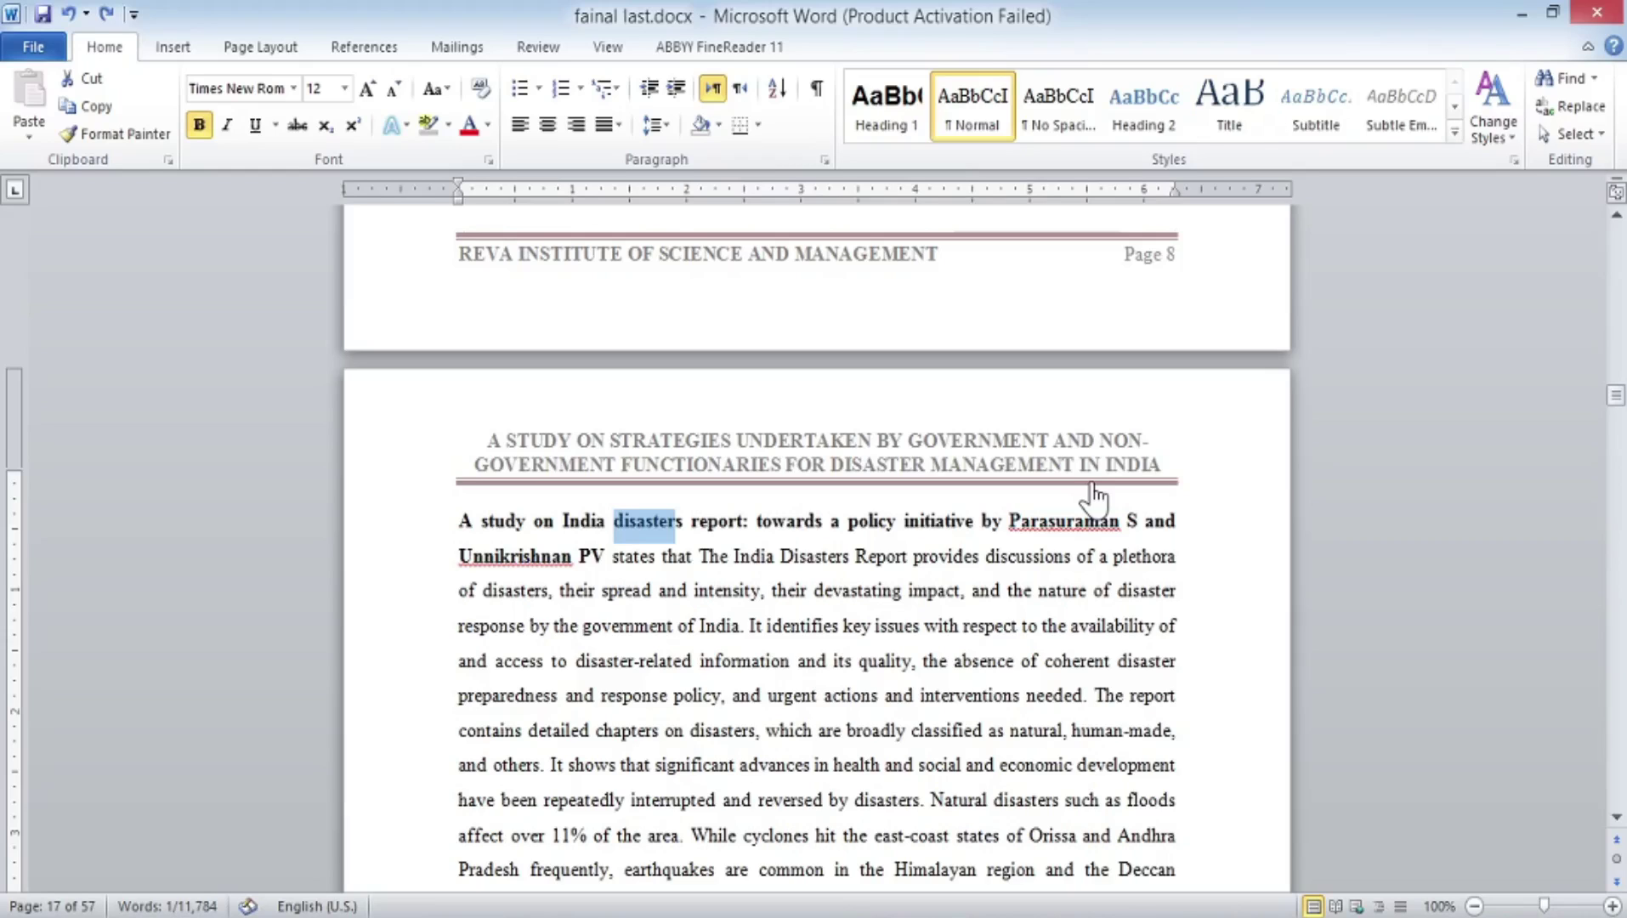
key(ctrl+n)
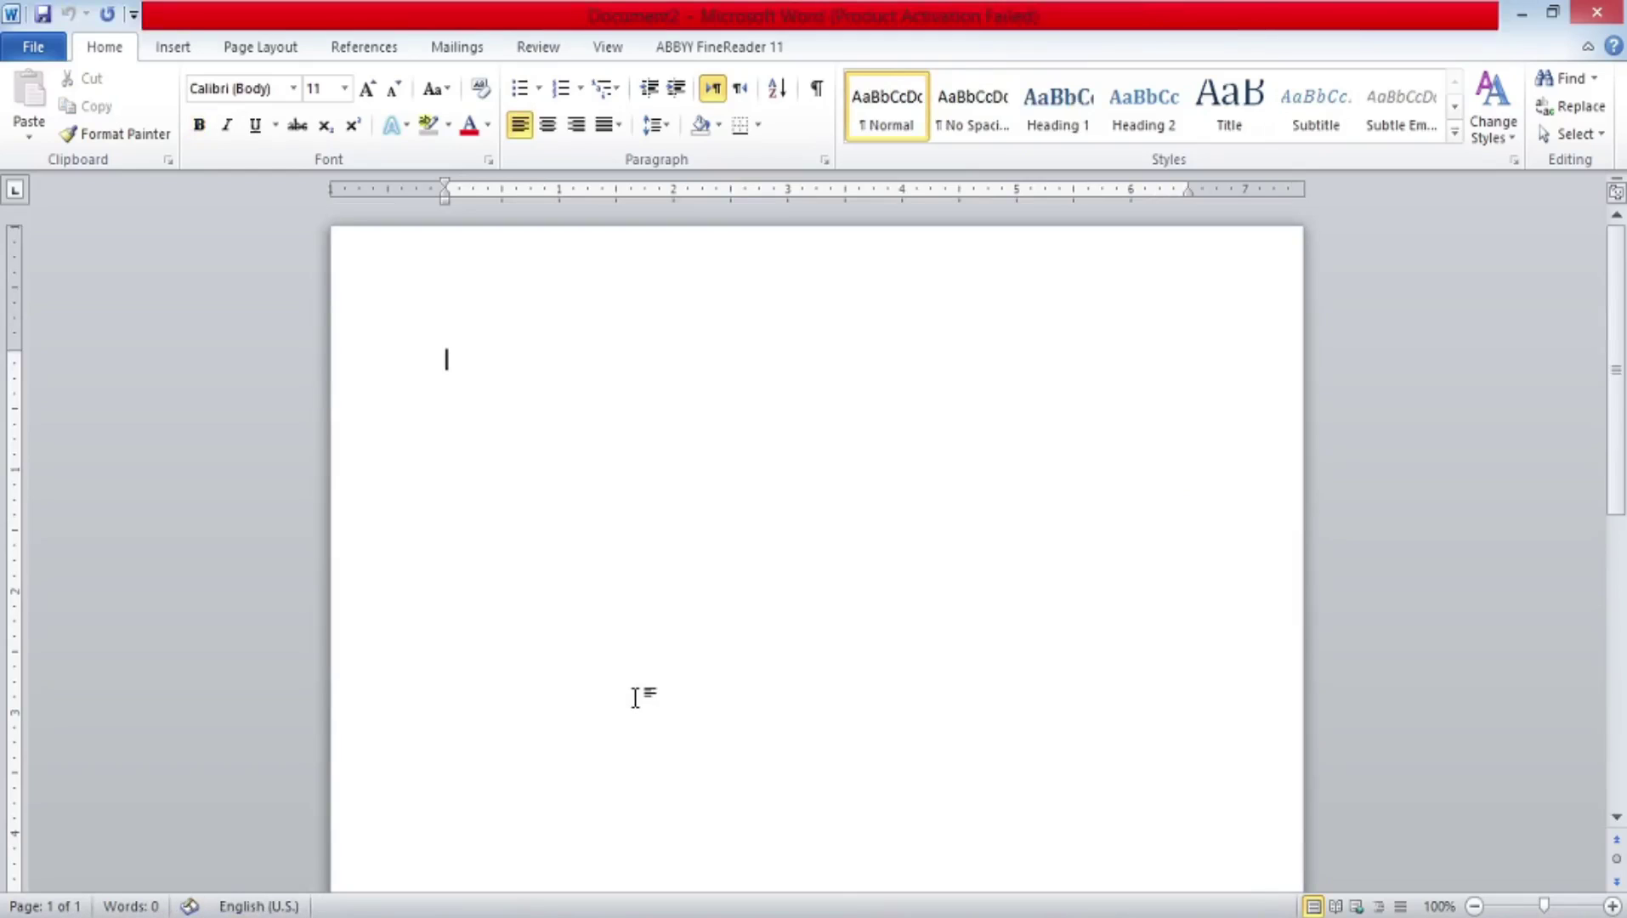
Type 'Office Automation Tools' on the blank page and select the whole line
text(a)
key(BackSpace)
text(Office Automation Tools)
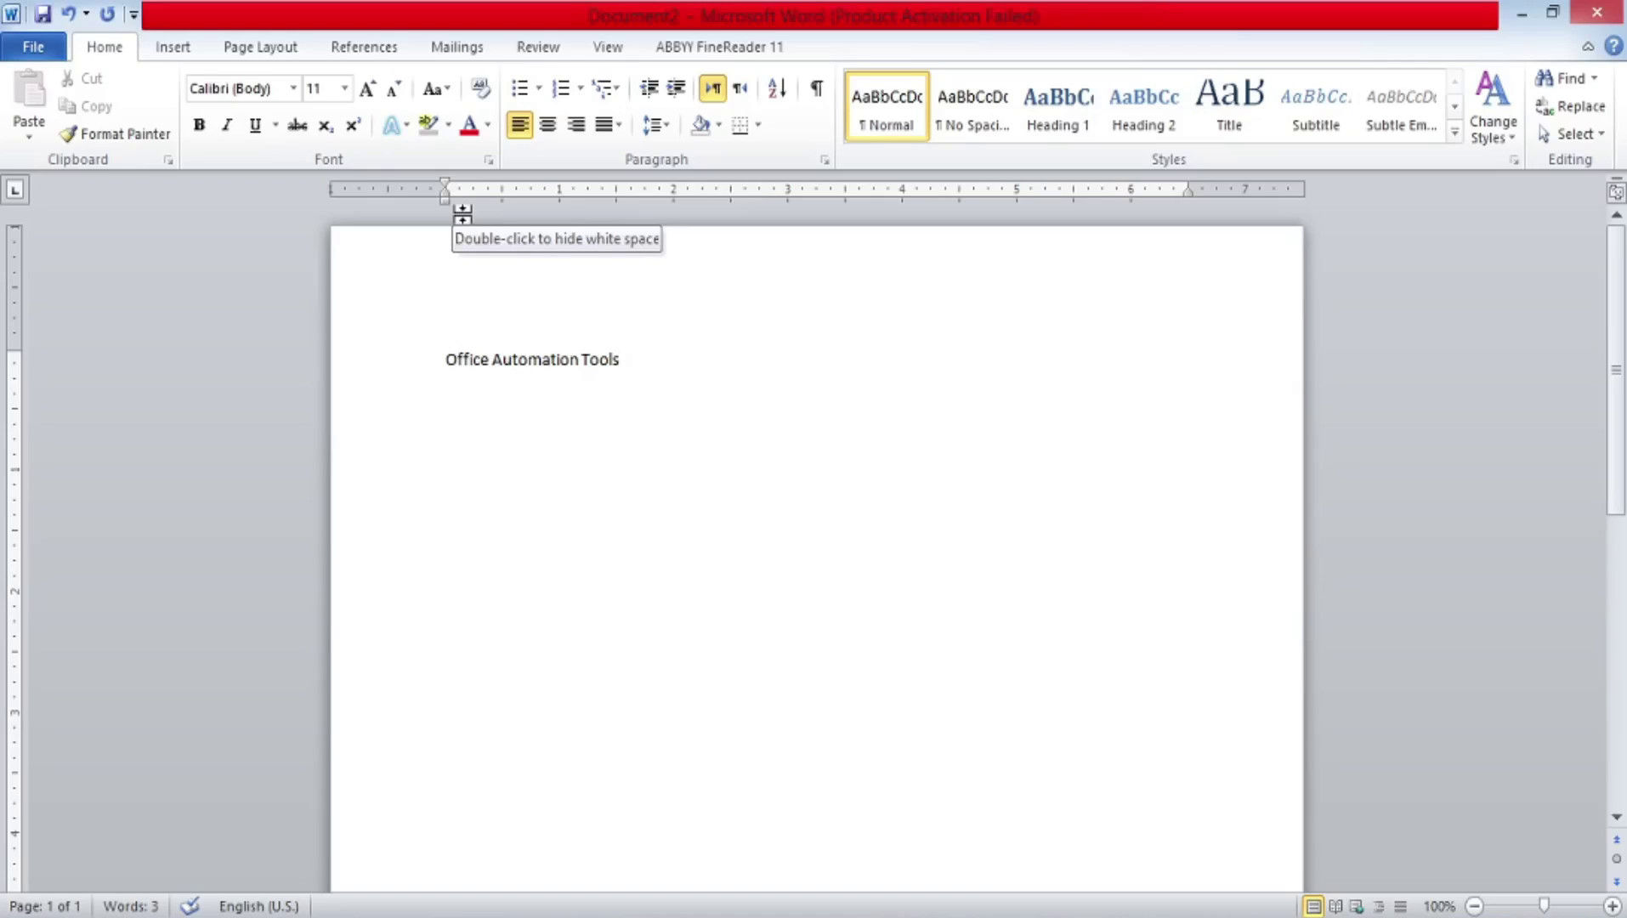
click(448, 367)
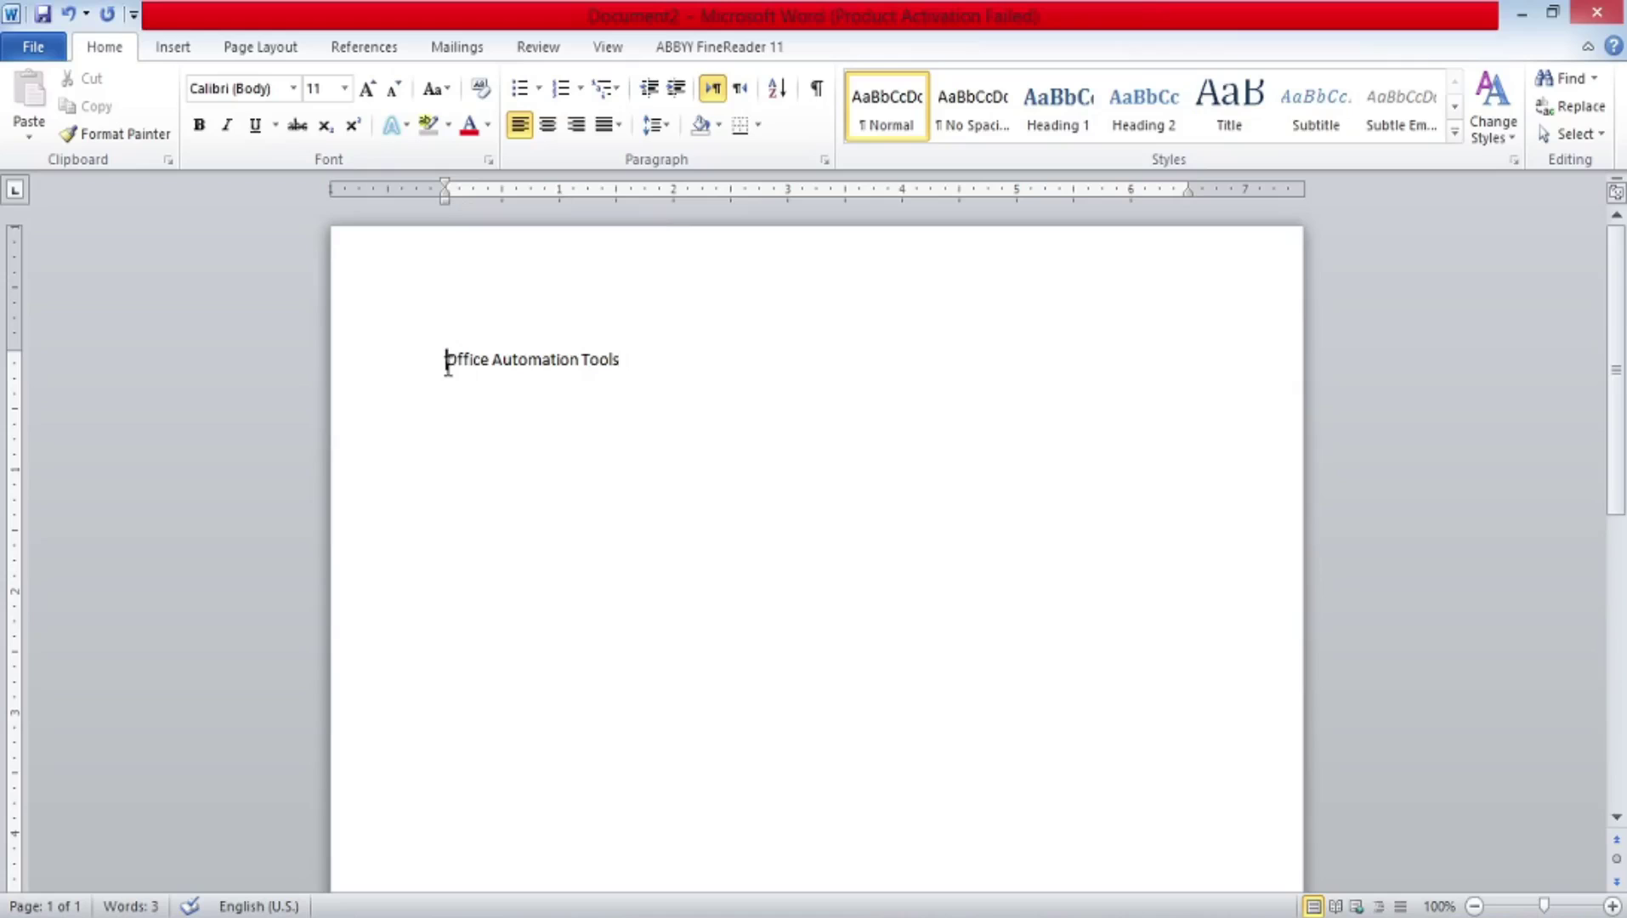
drag(448, 367, 603, 337)
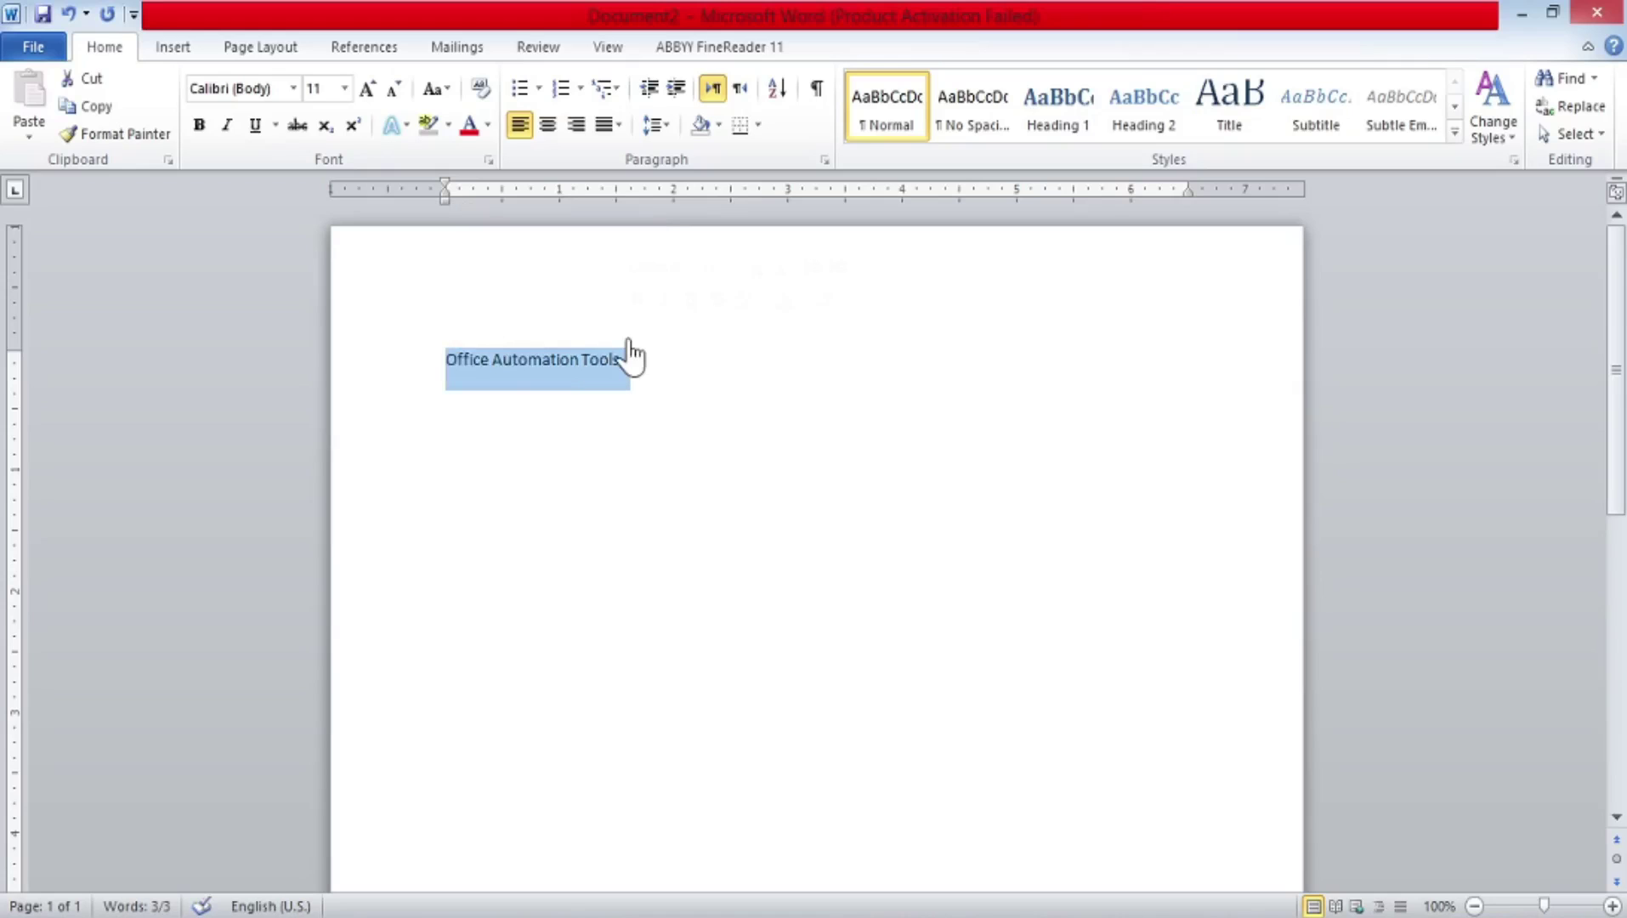
Size the title at 36 pt, briefly trying 48 pt, and set its font to Times New Roman
click(347, 90)
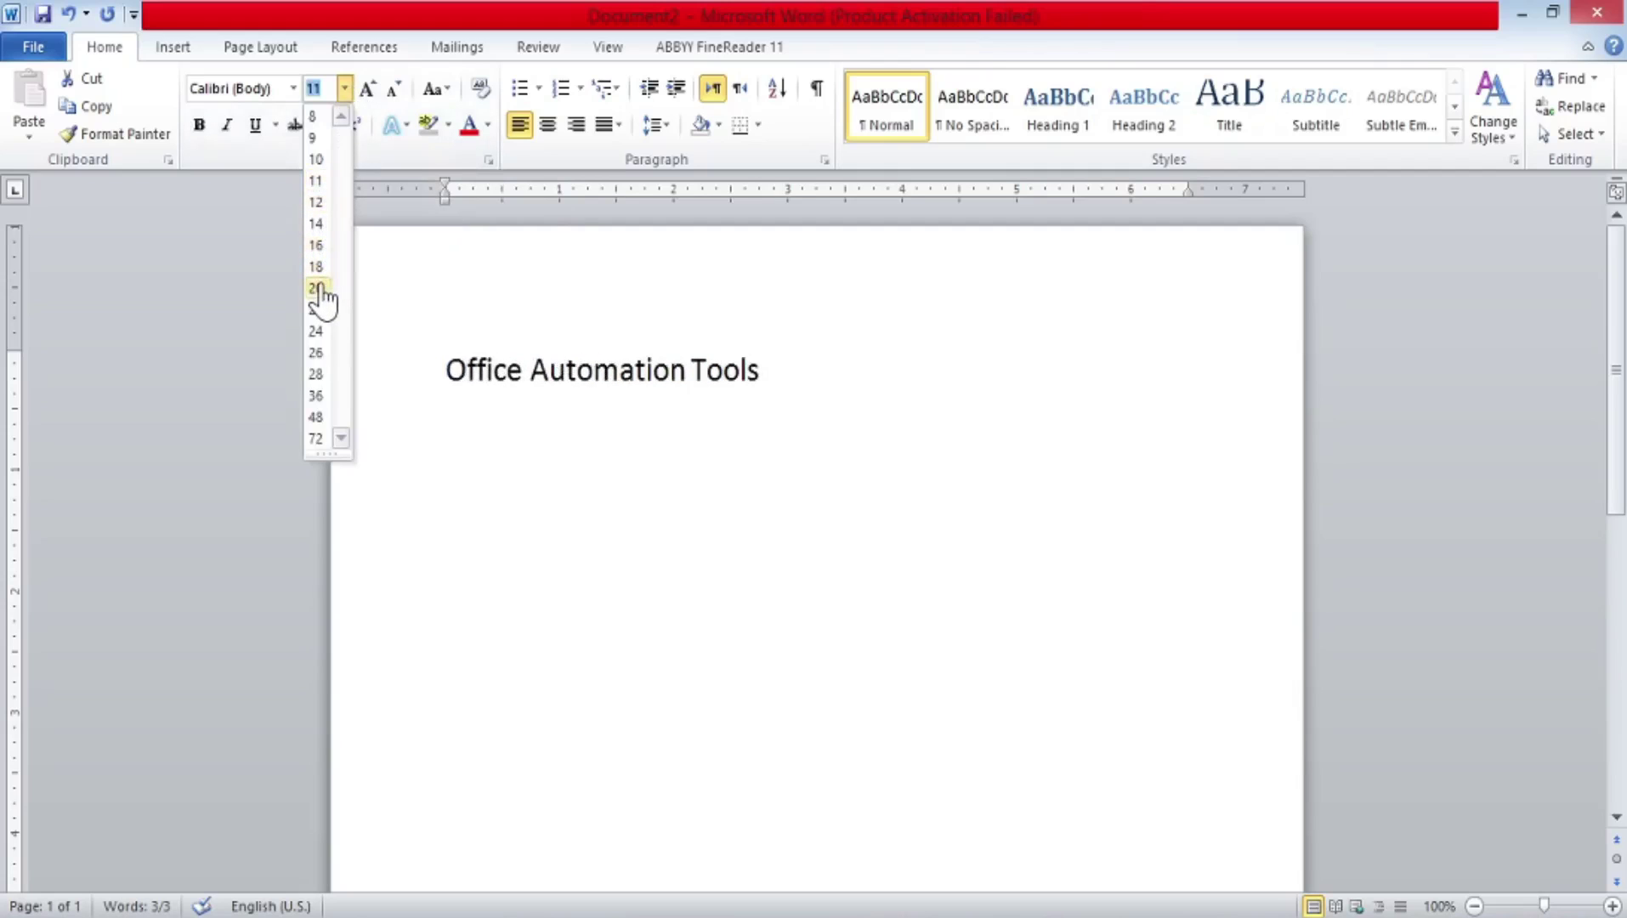
click(320, 404)
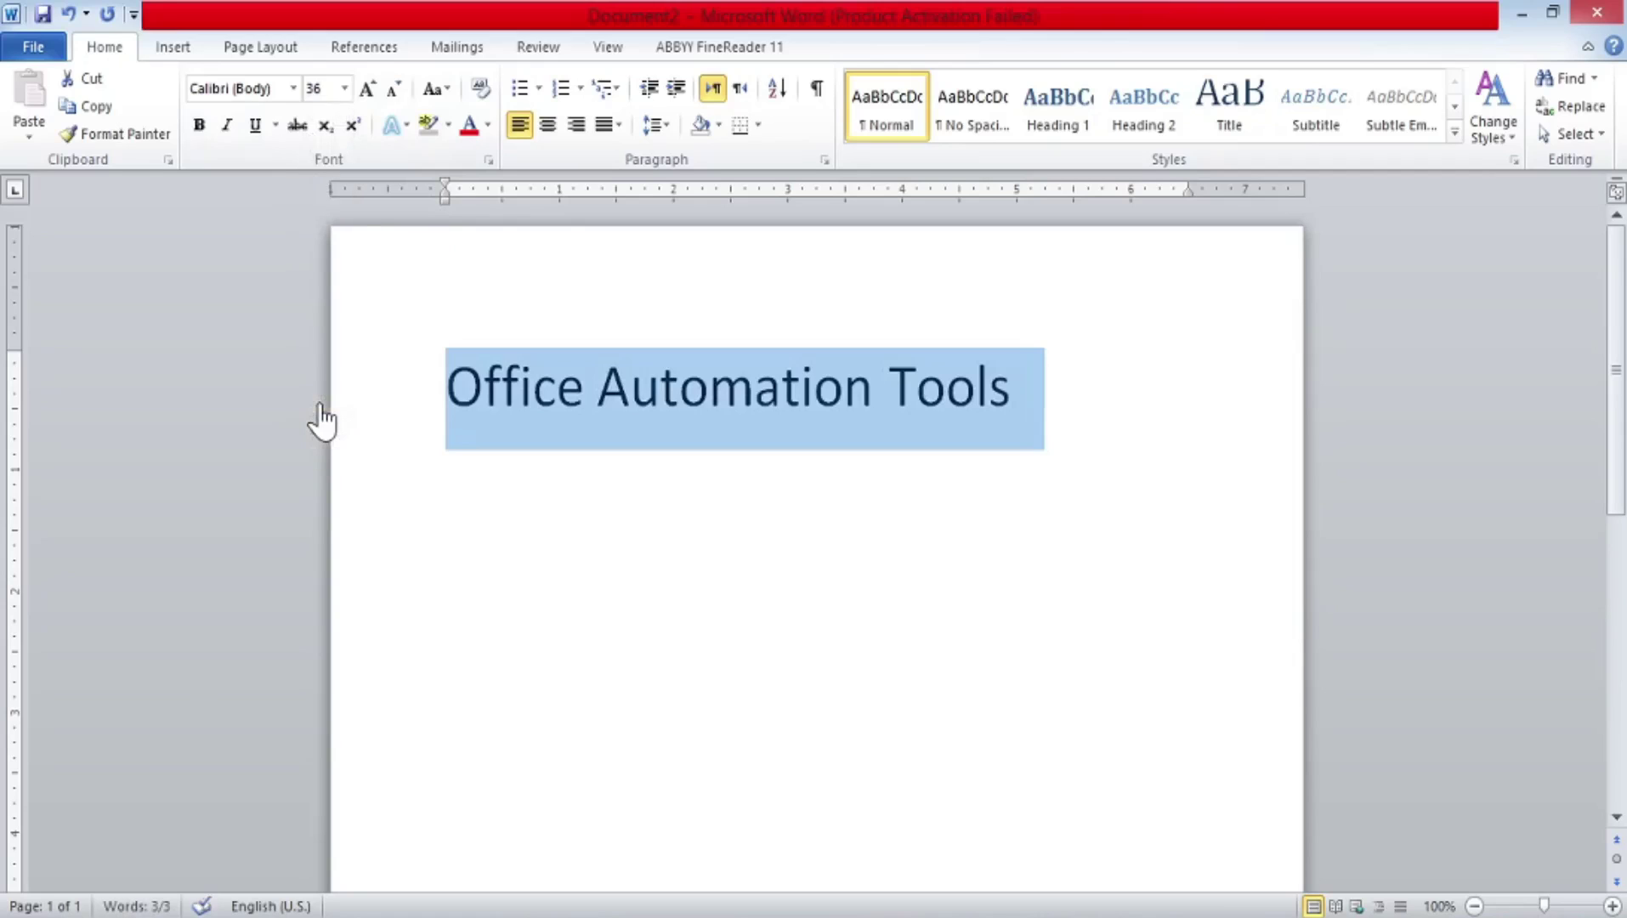
click(375, 94)
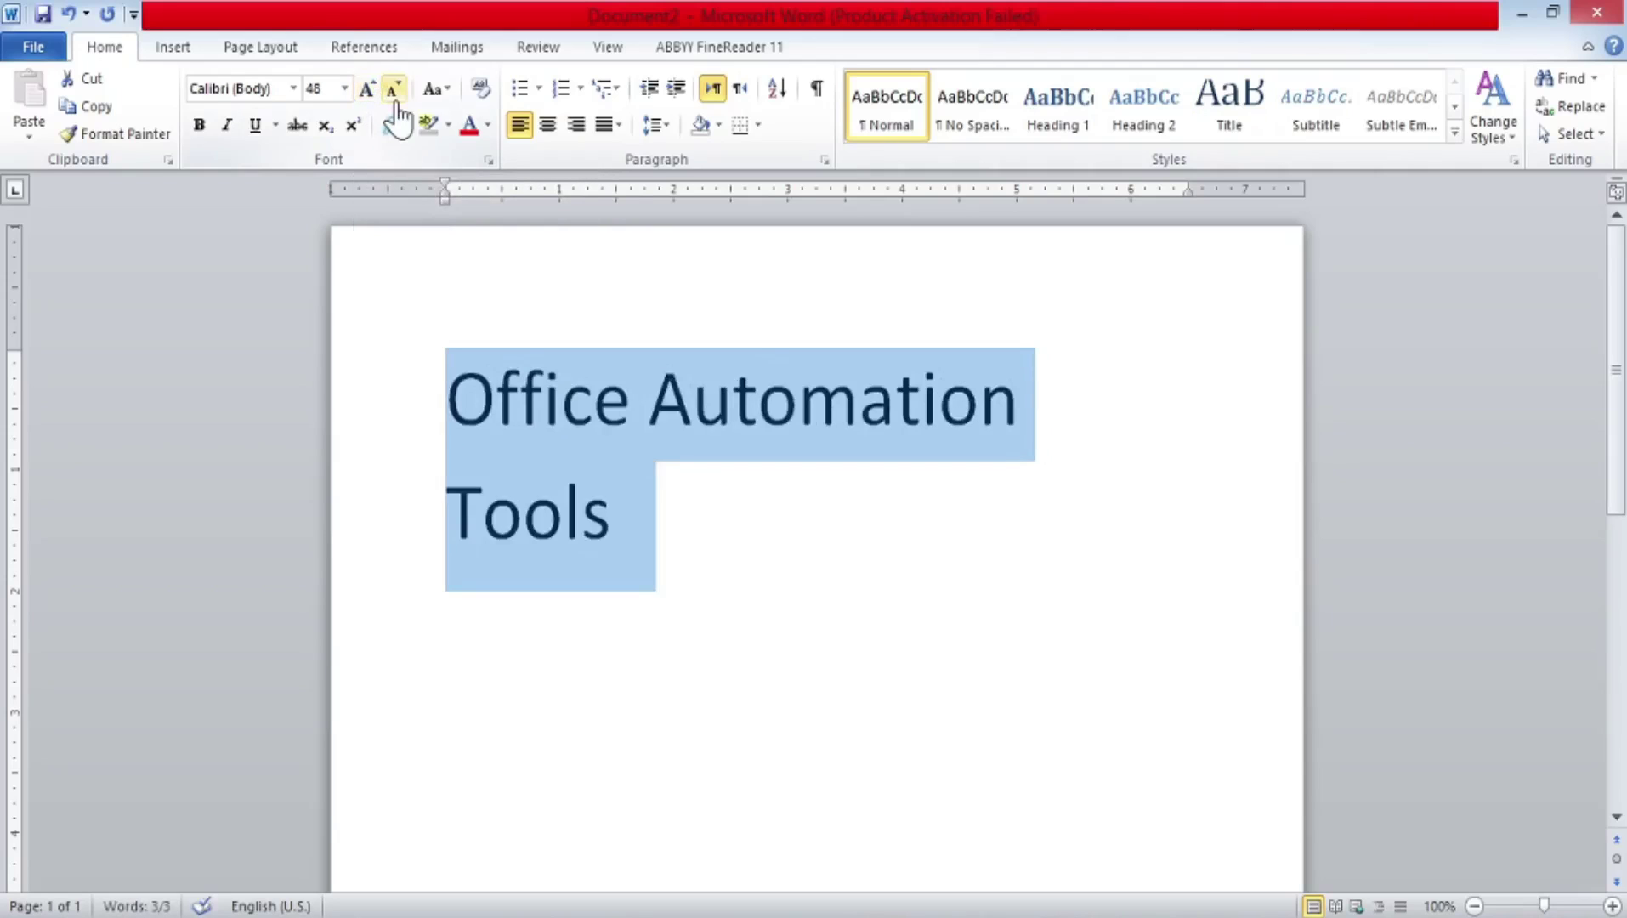
click(396, 105)
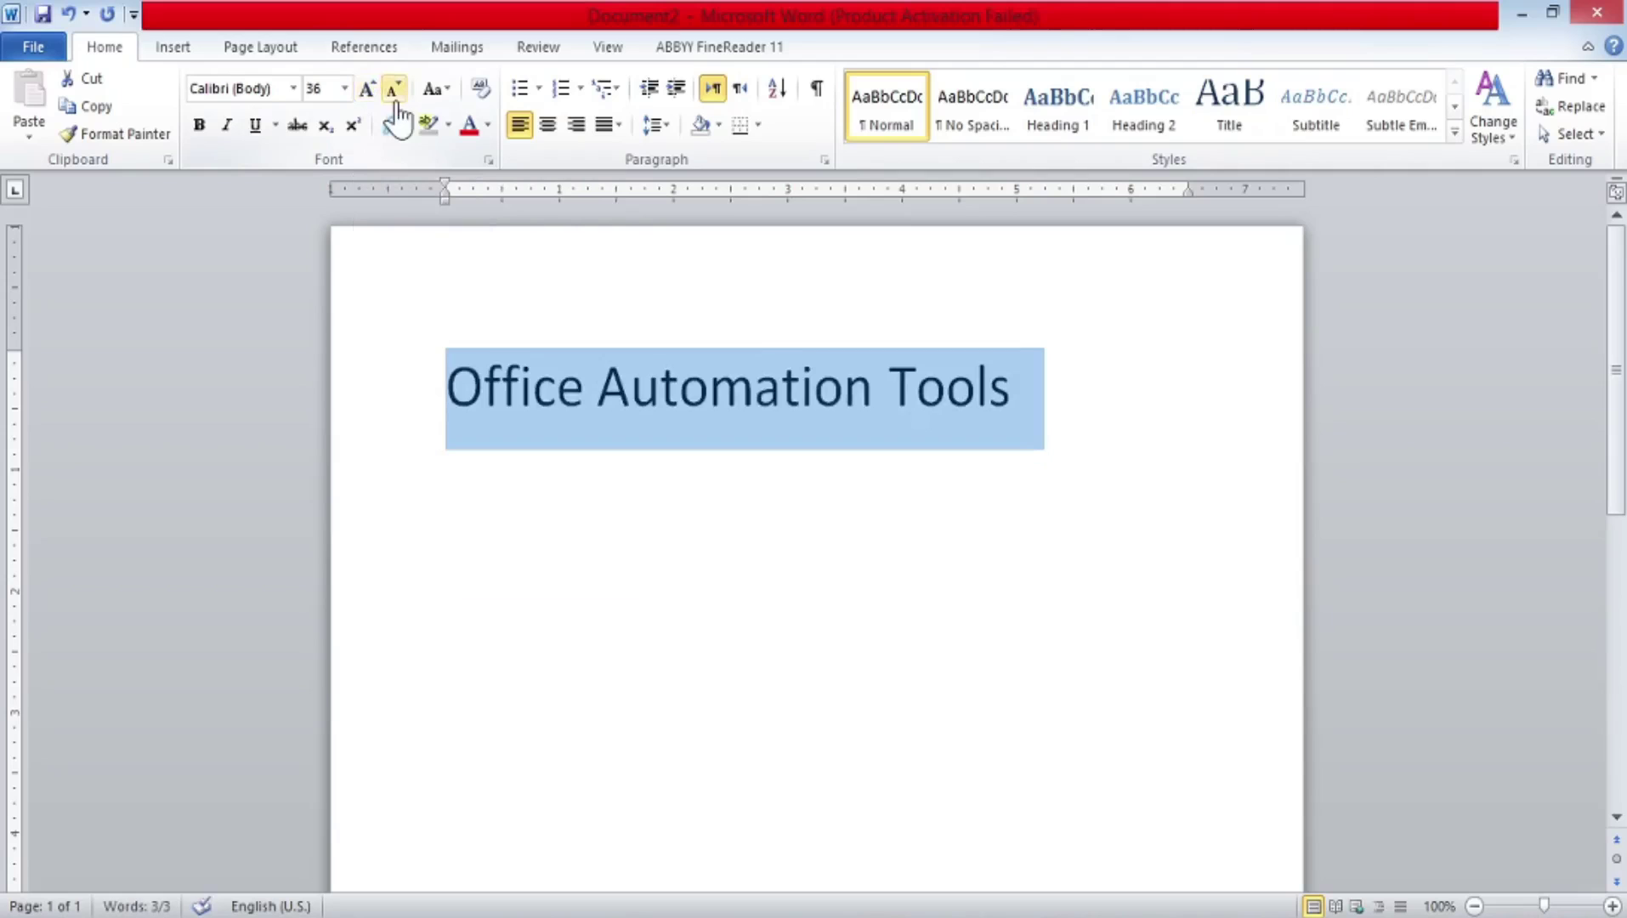
click(293, 88)
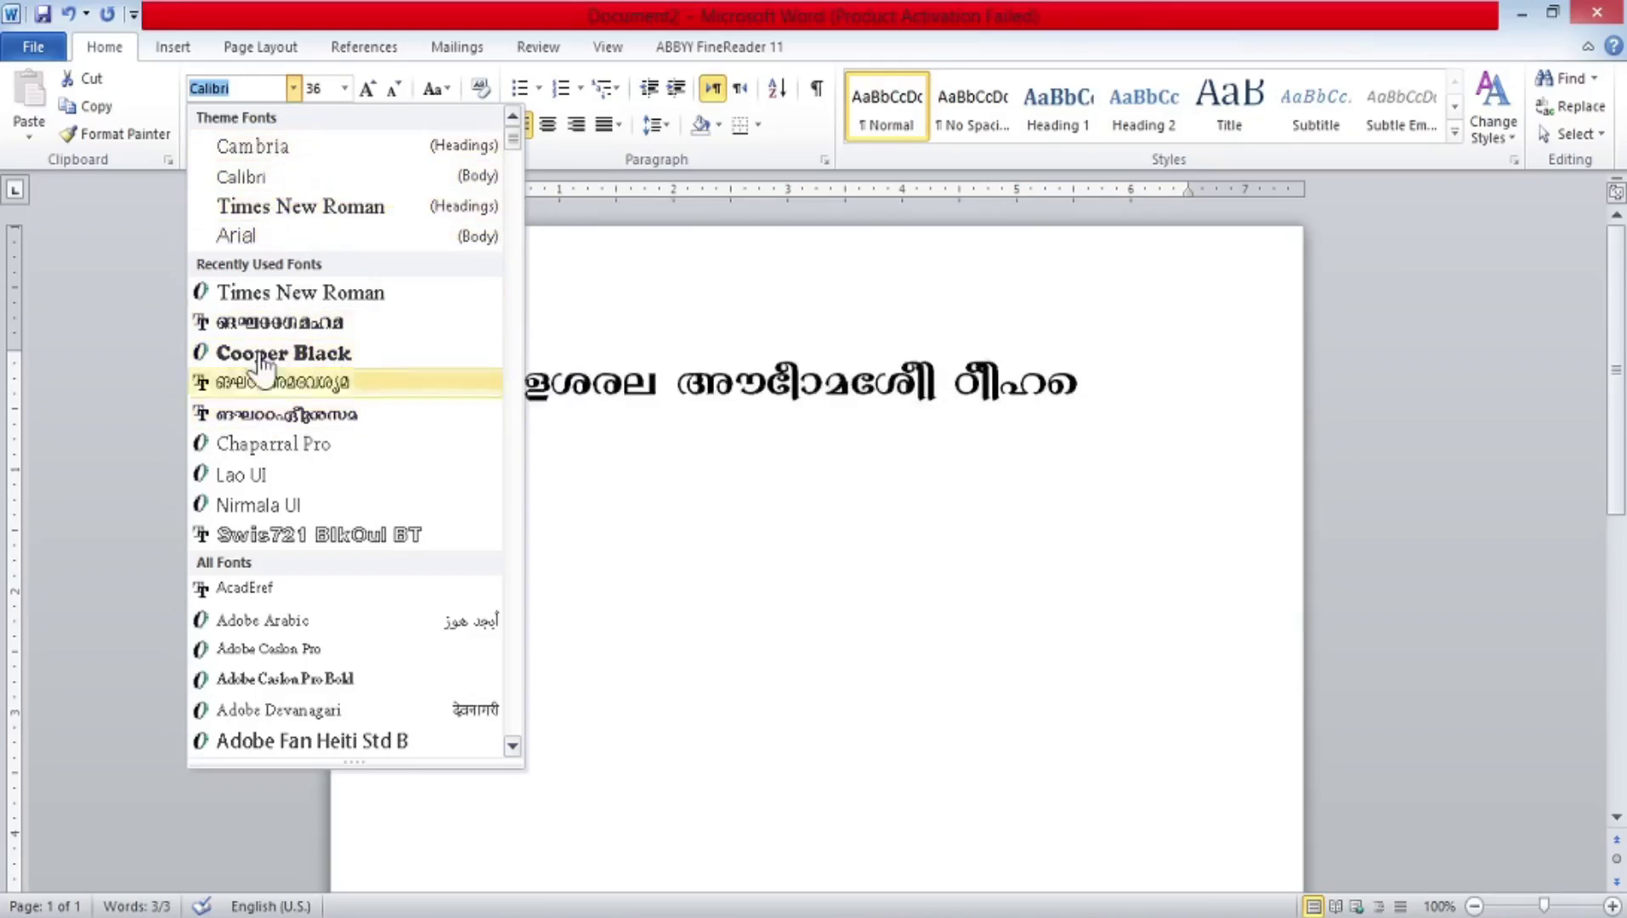
click(257, 206)
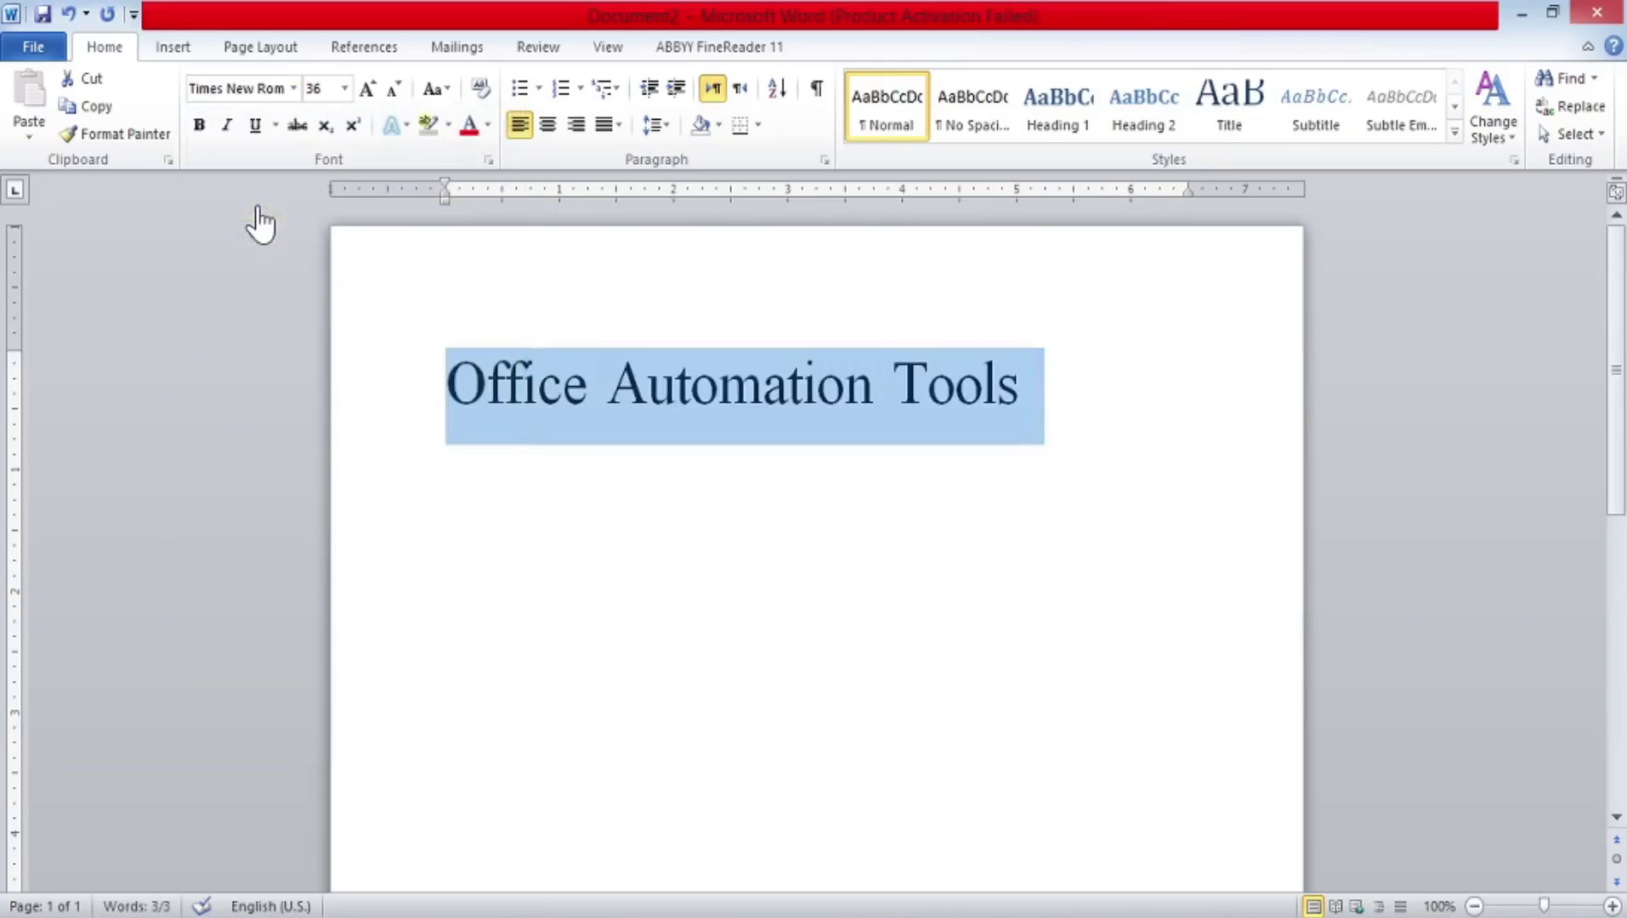
click(436, 107)
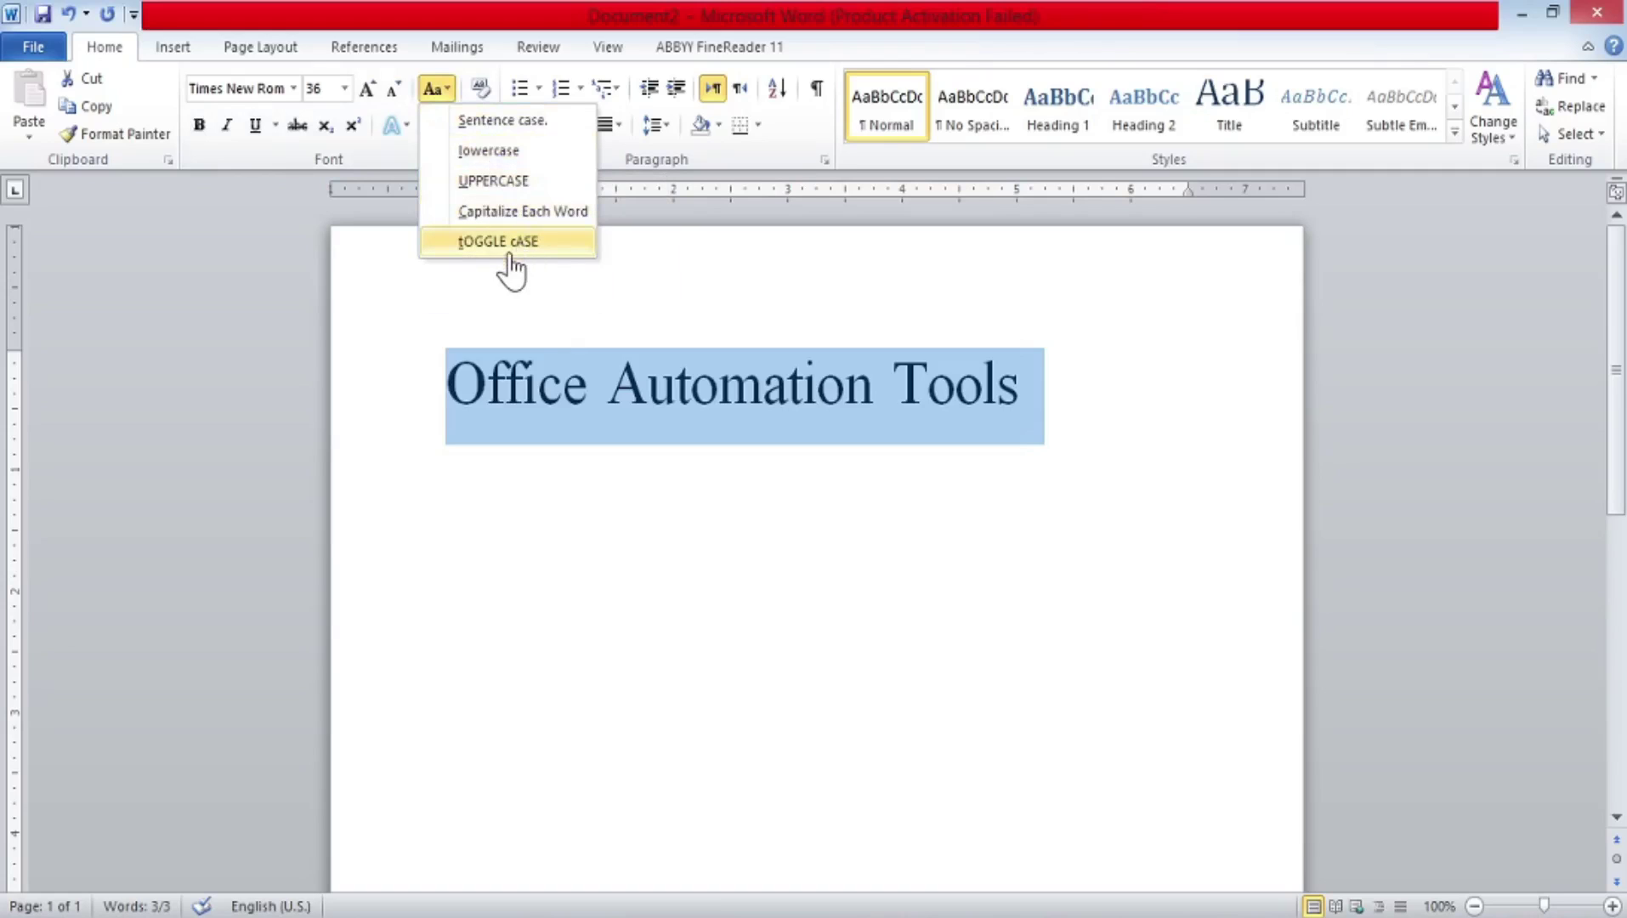
click(484, 127)
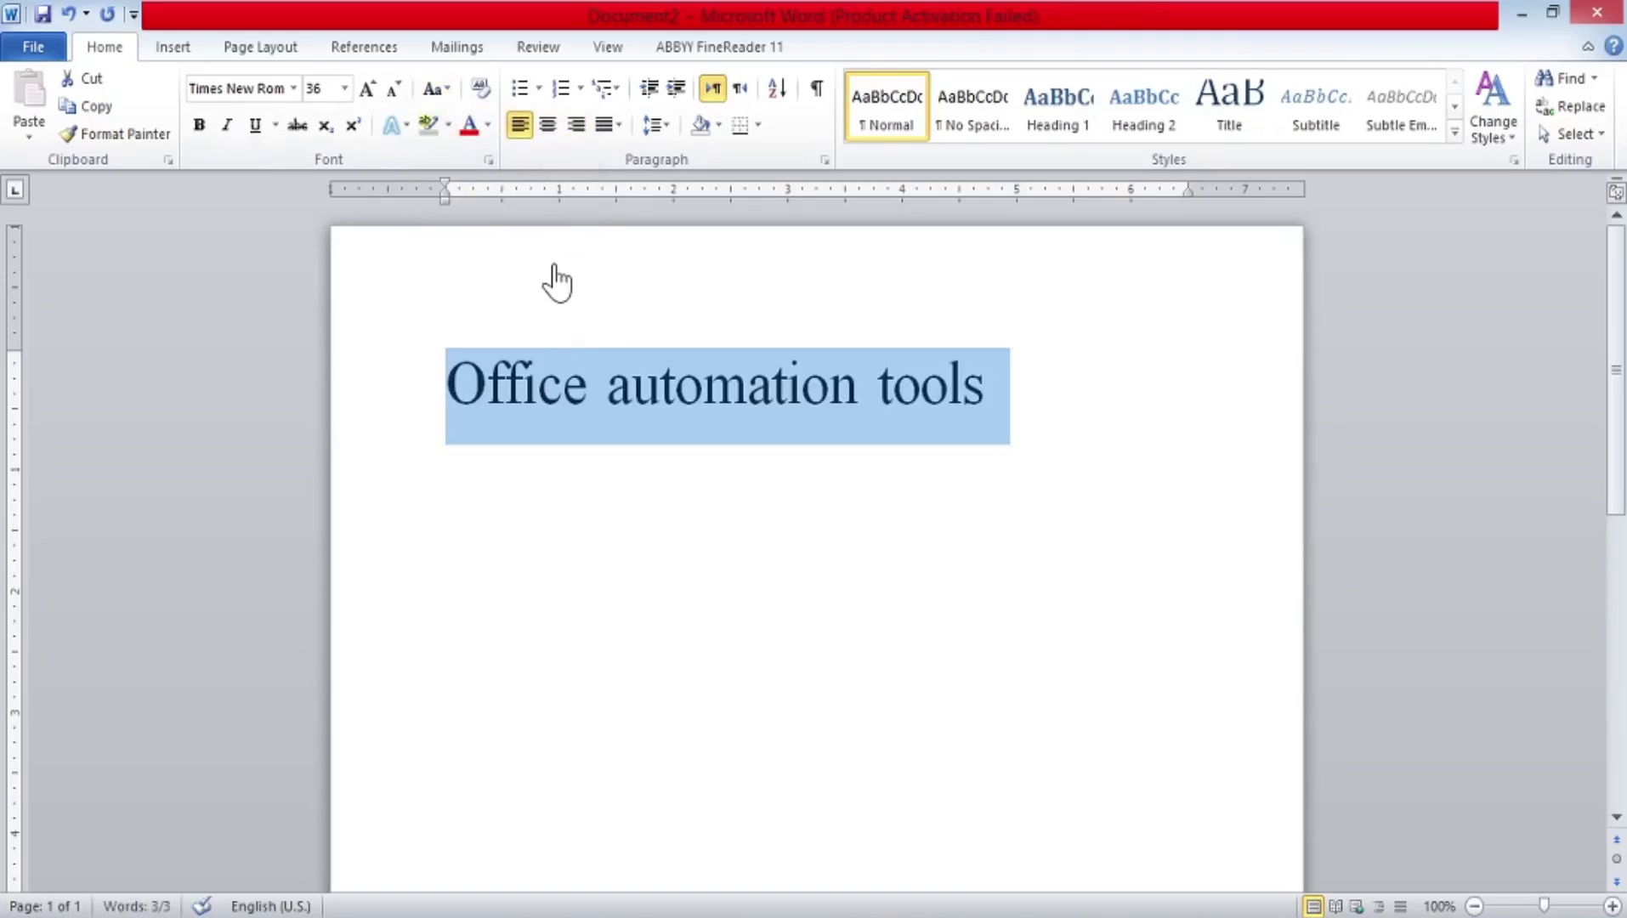
click(443, 98)
click(455, 152)
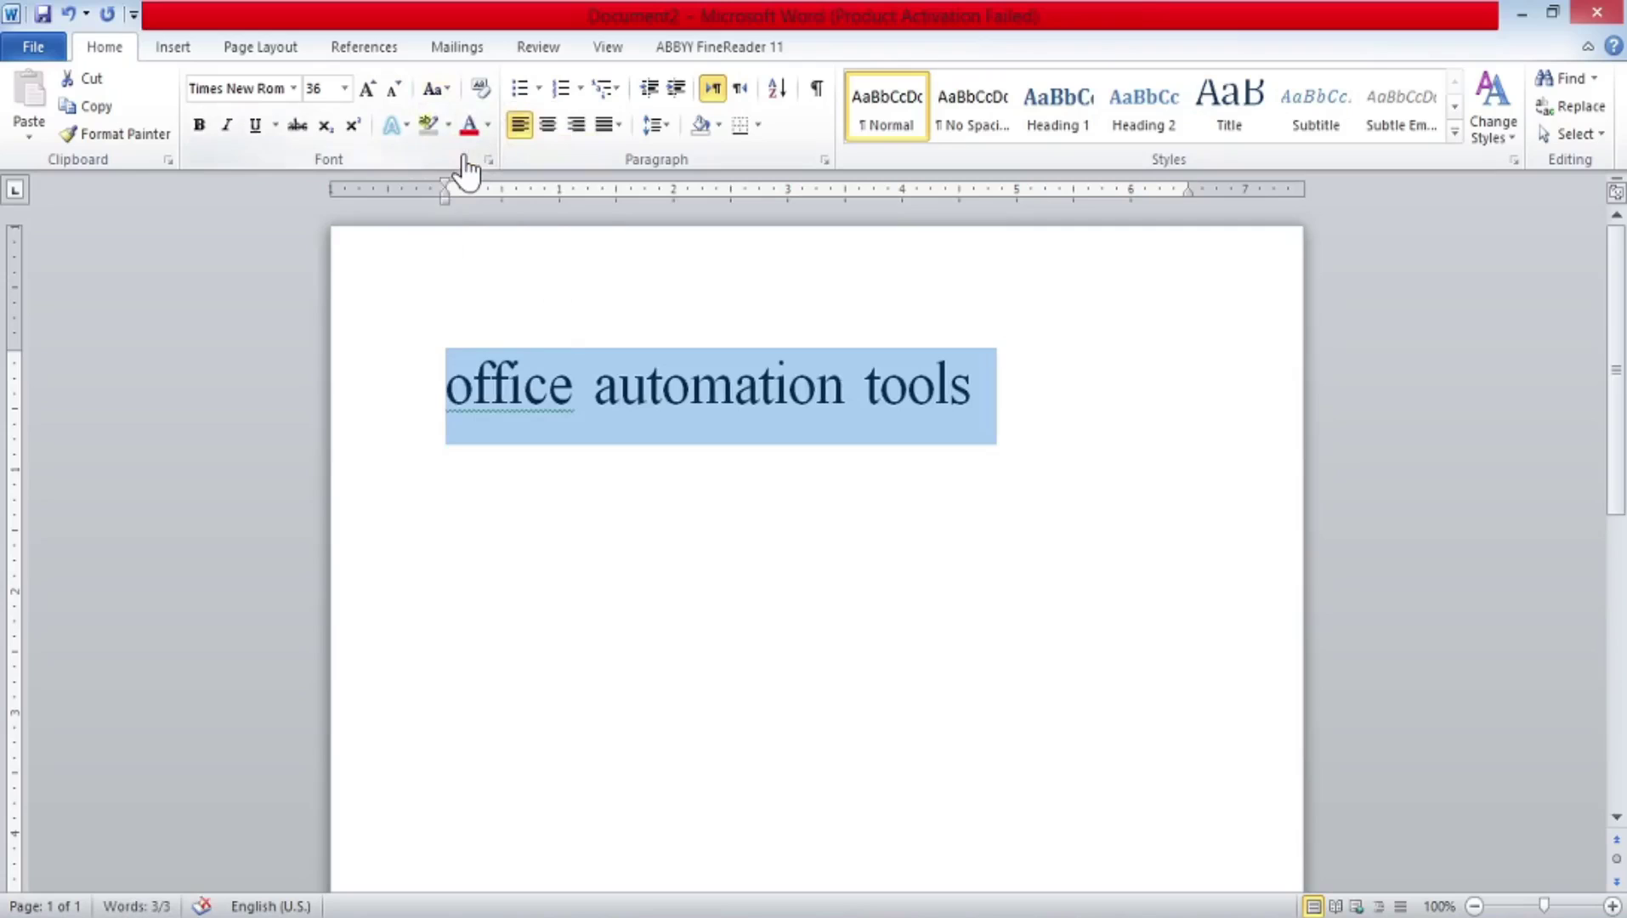
click(435, 90)
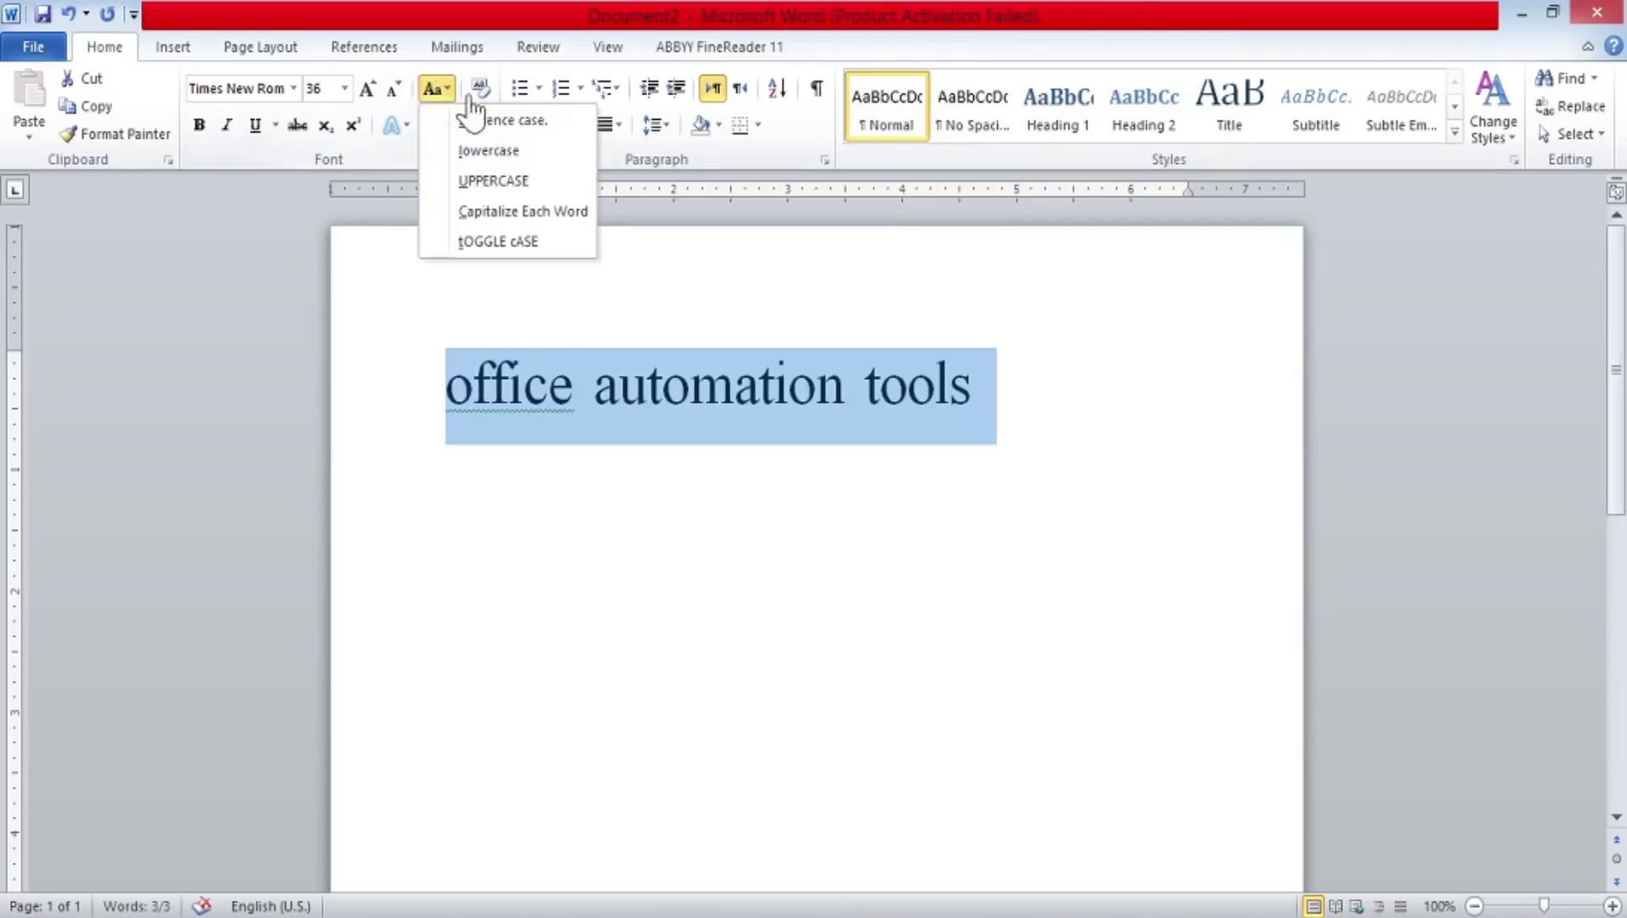
click(494, 182)
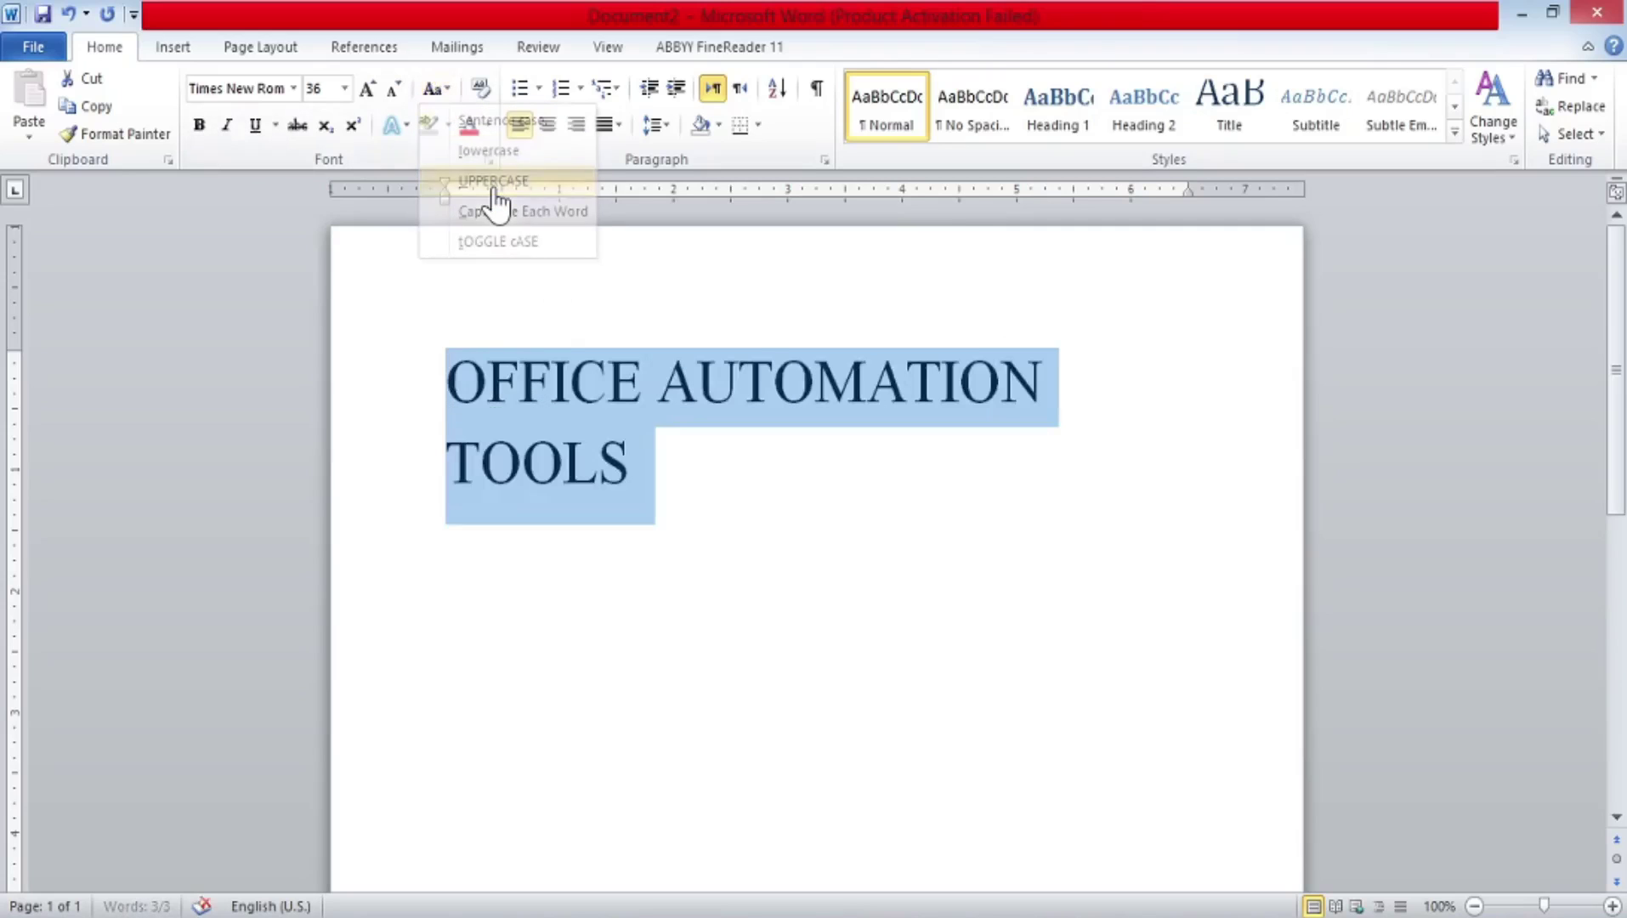
click(432, 92)
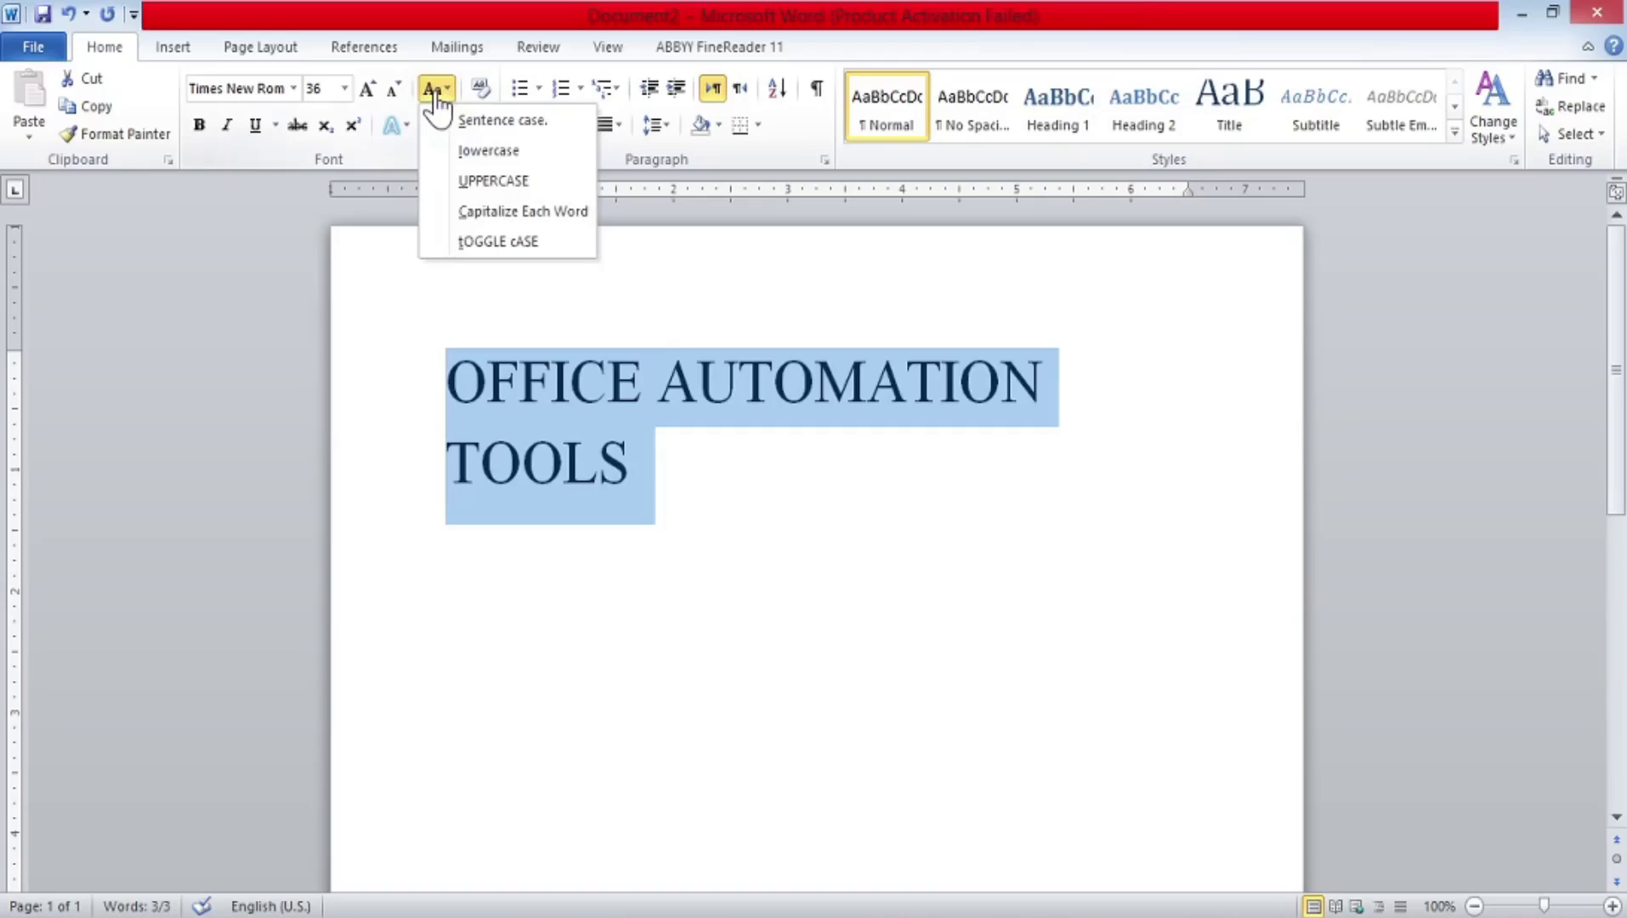
click(478, 219)
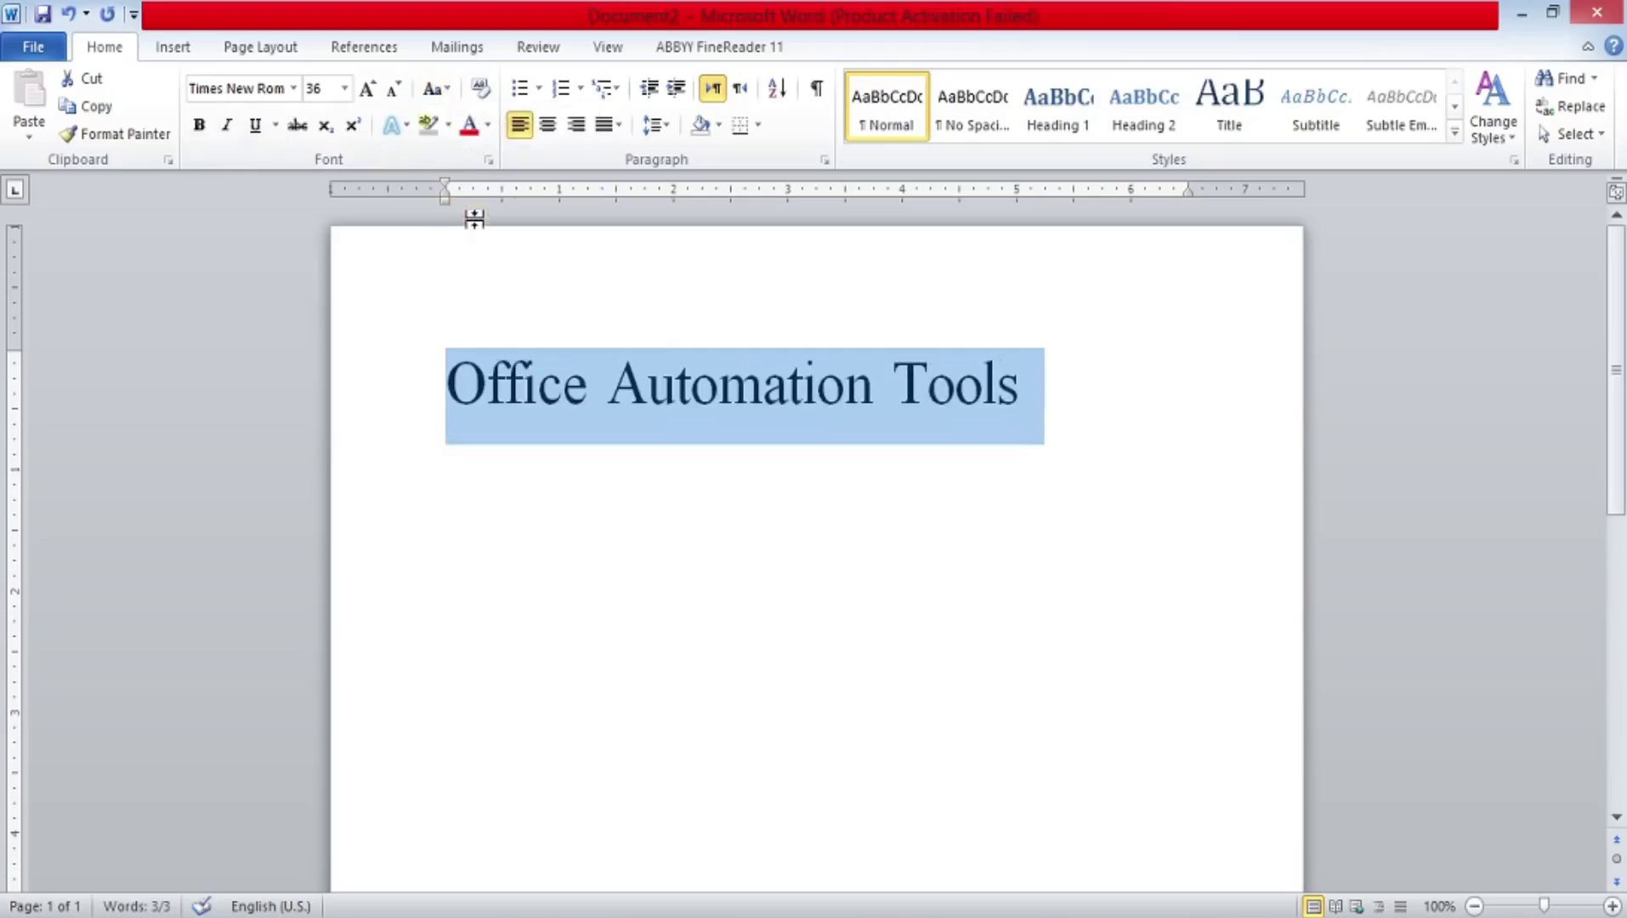
click(430, 93)
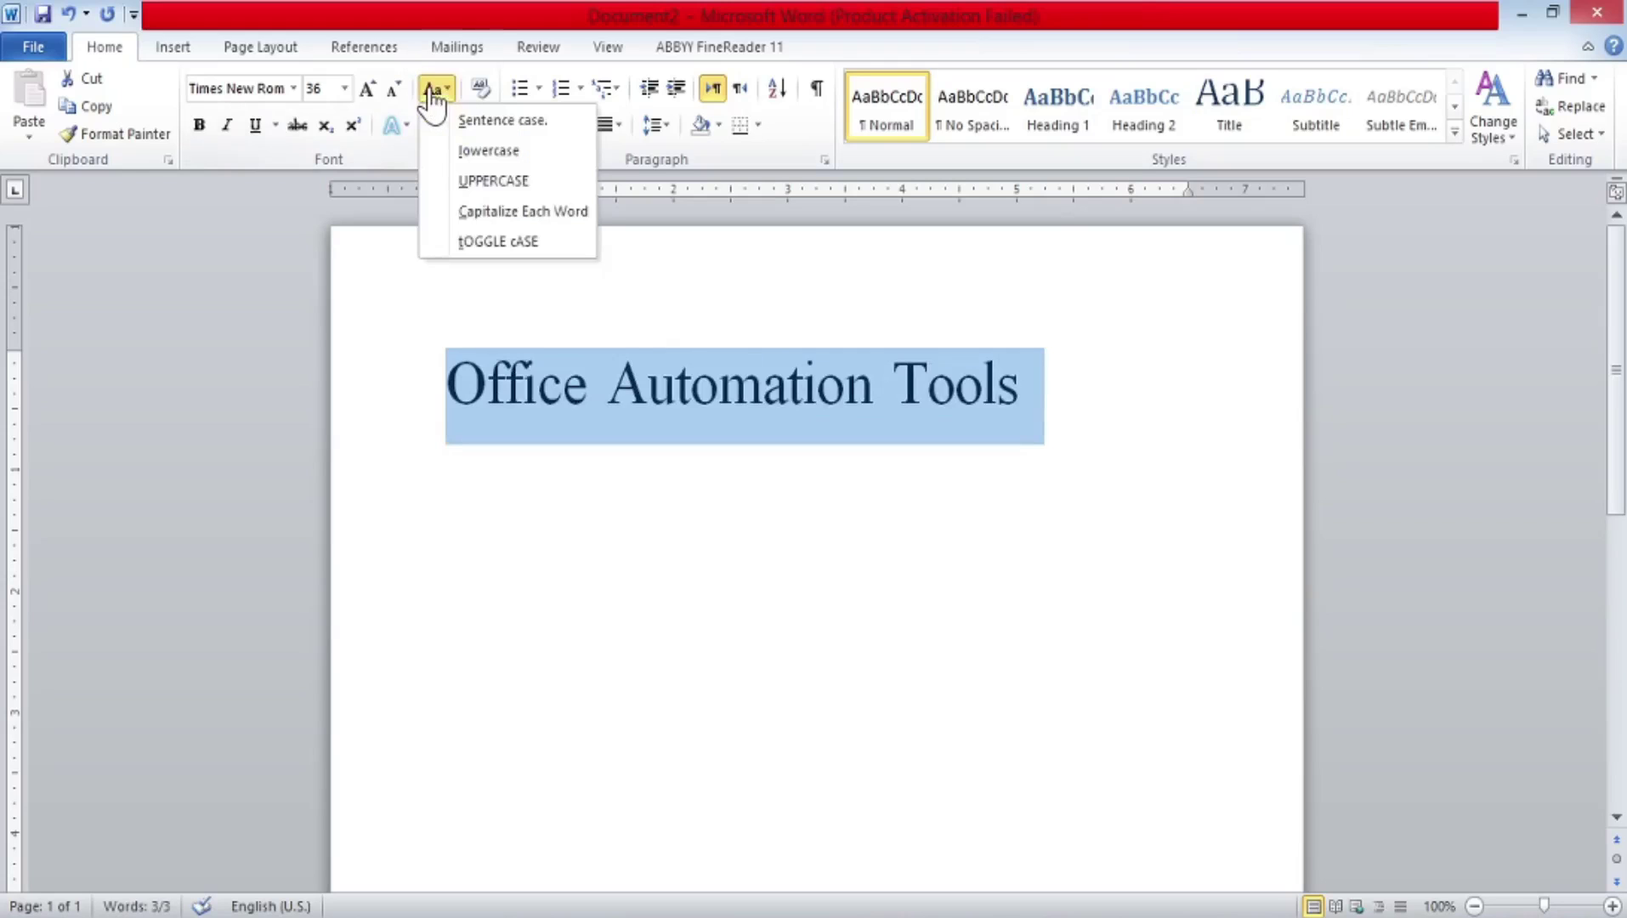
click(476, 242)
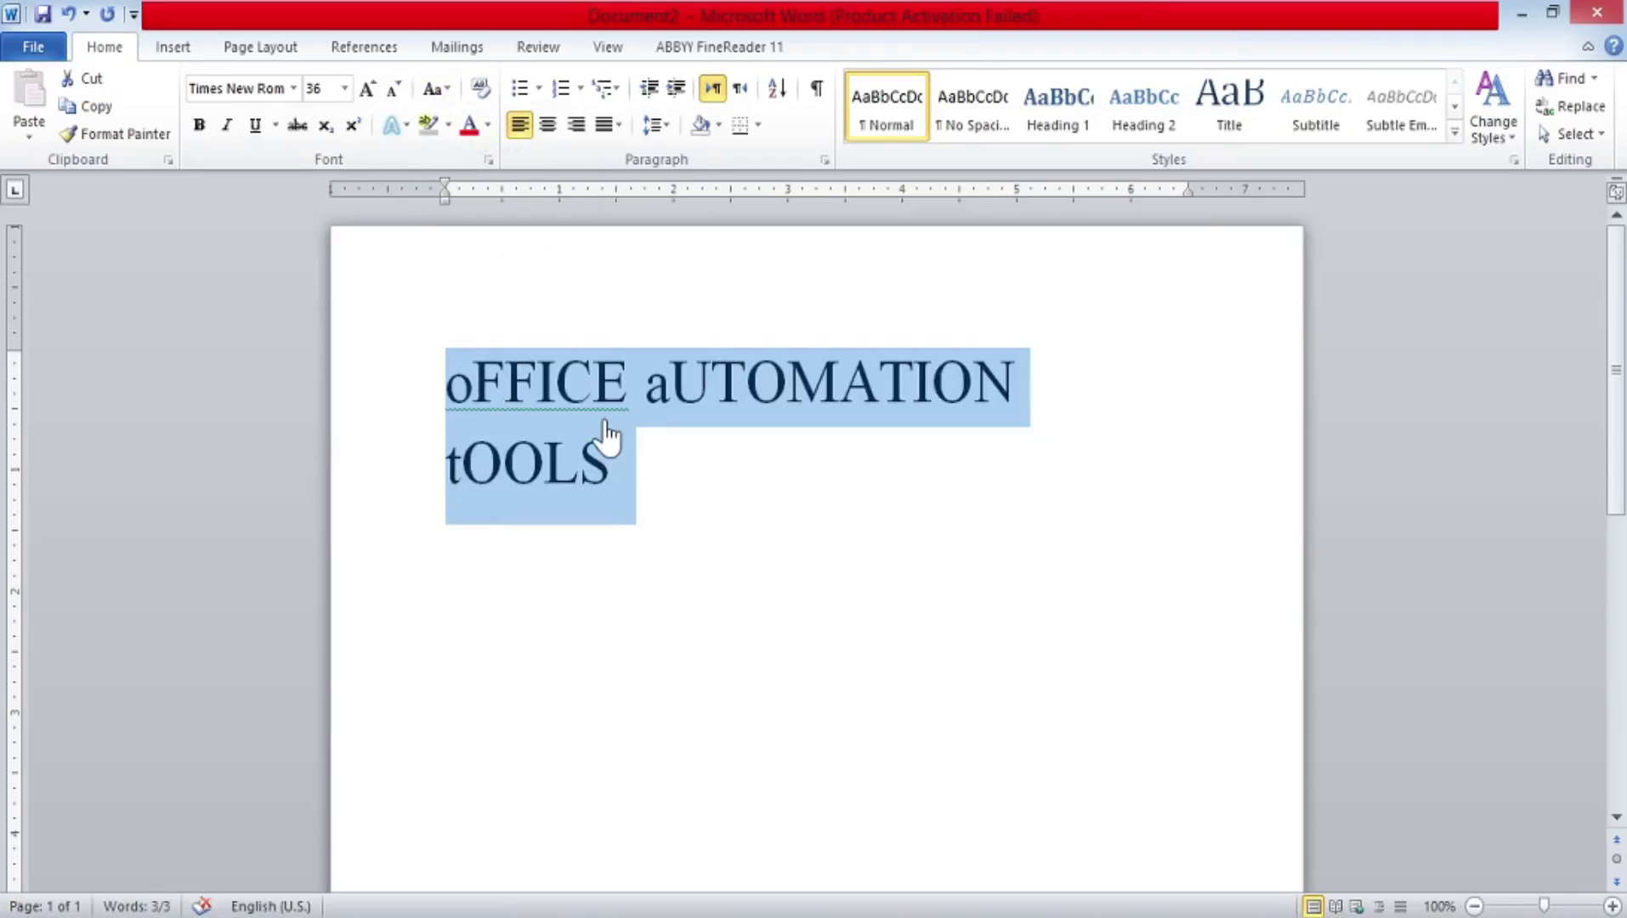
click(432, 90)
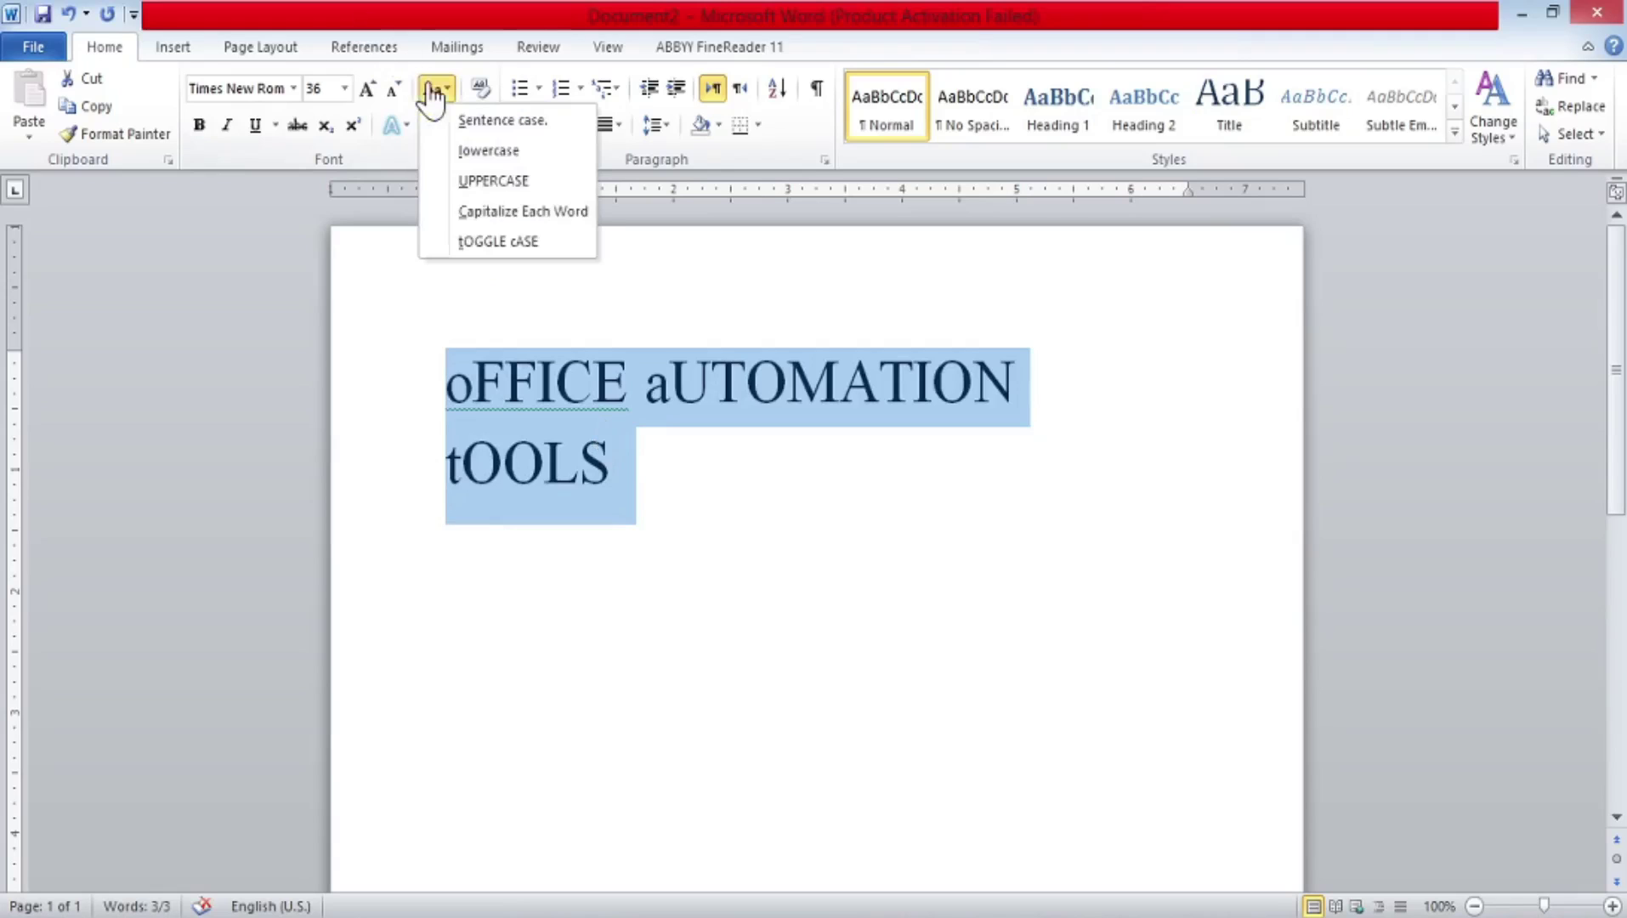
click(495, 245)
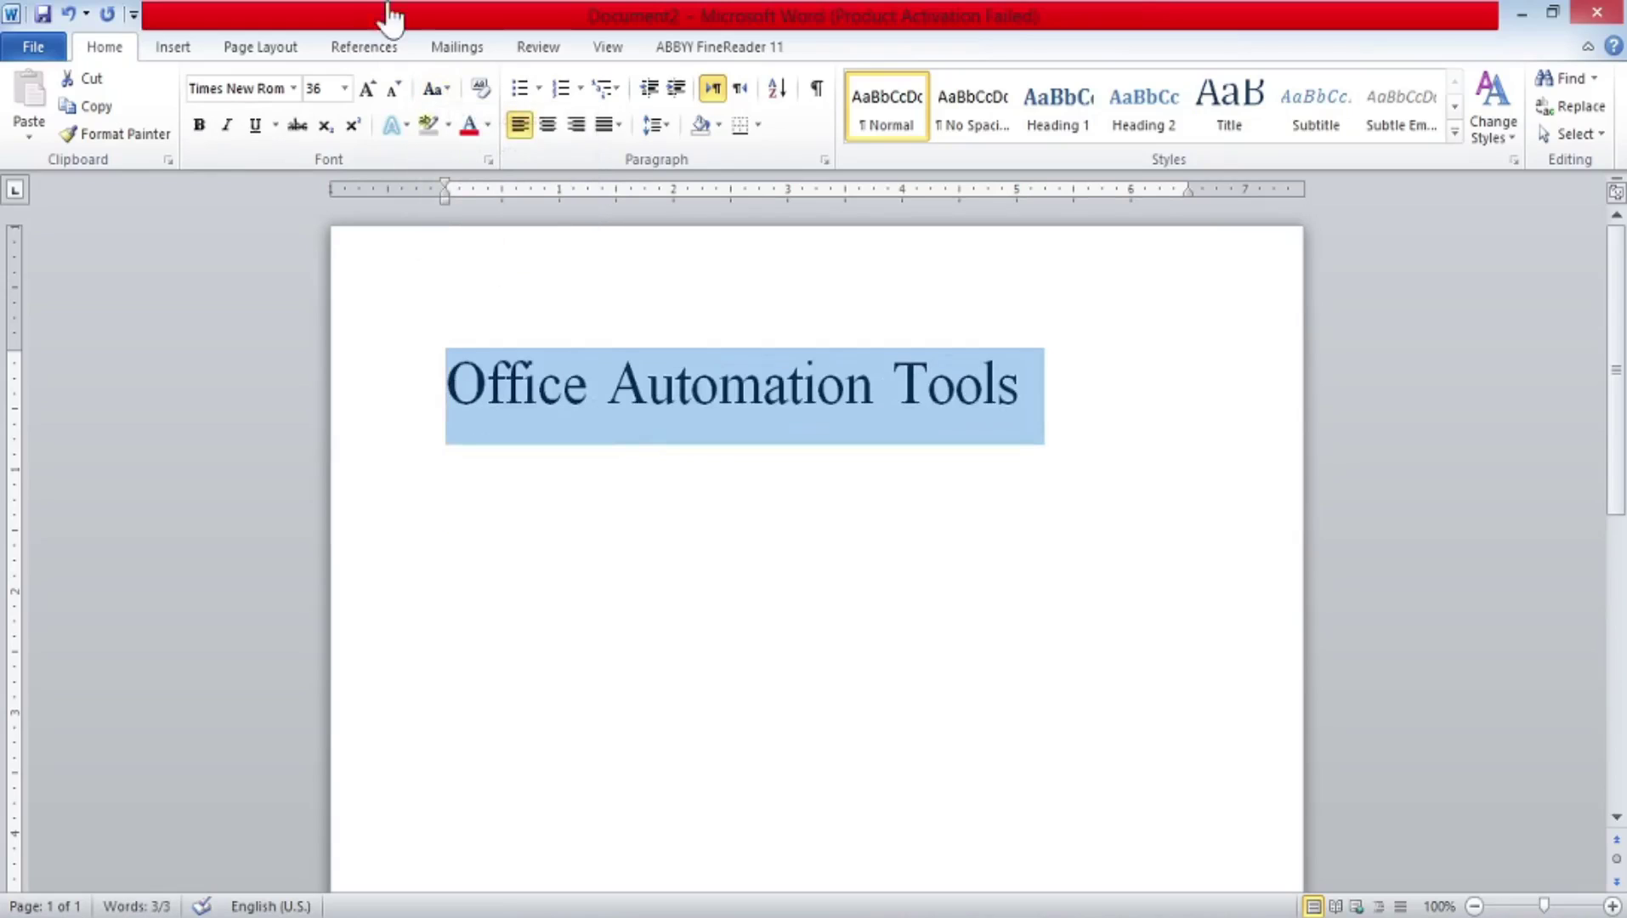
click(442, 92)
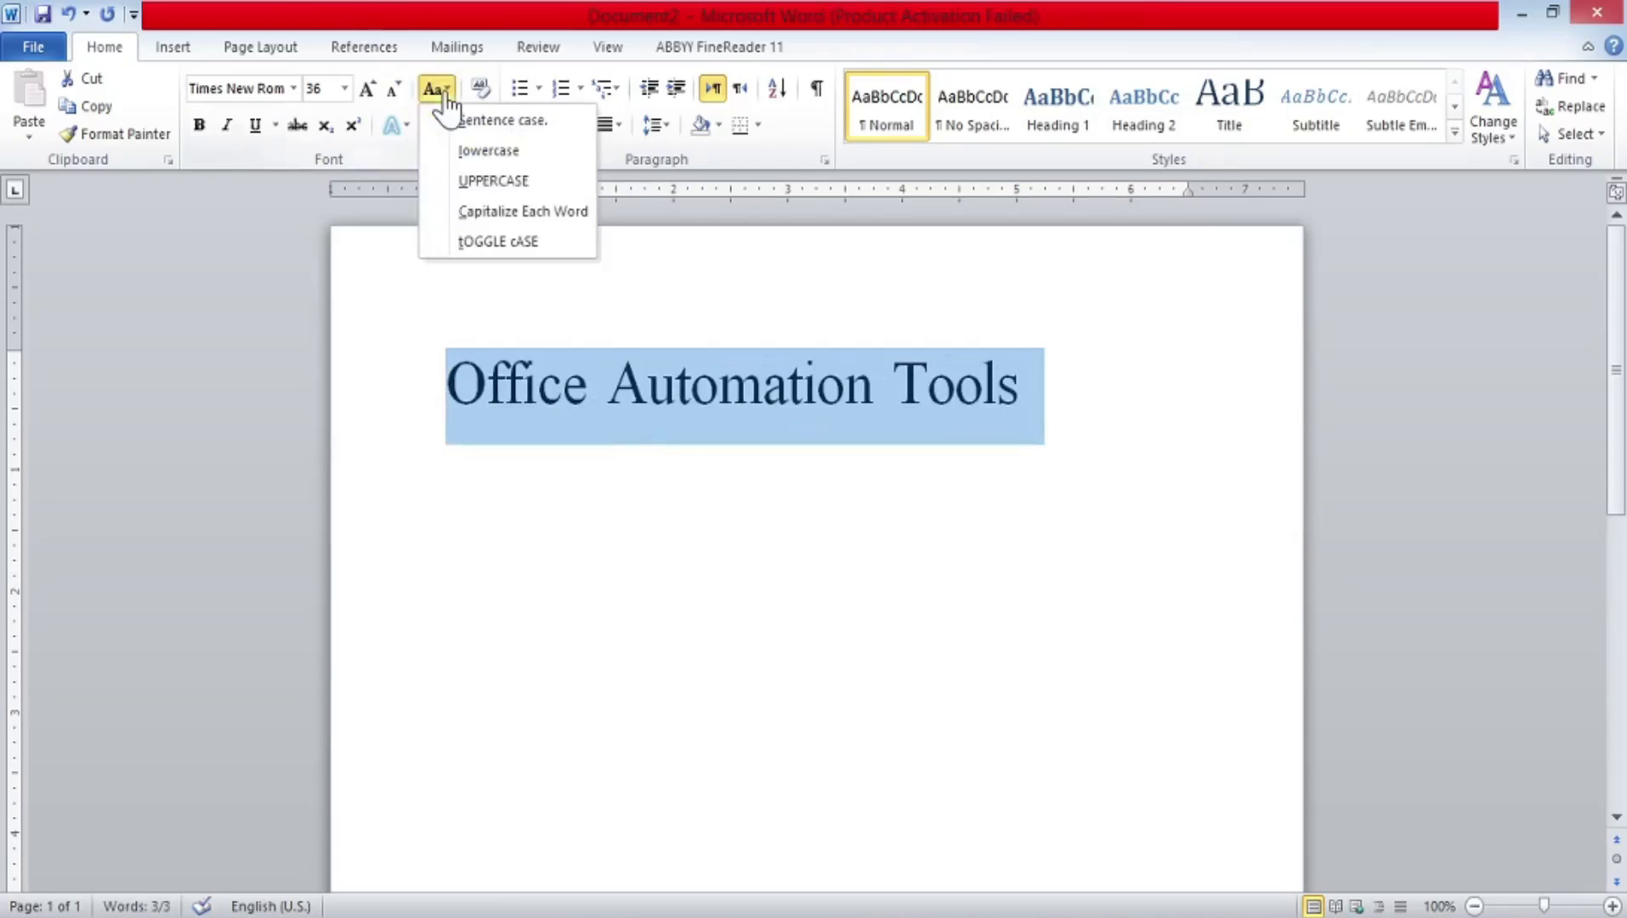
click(475, 246)
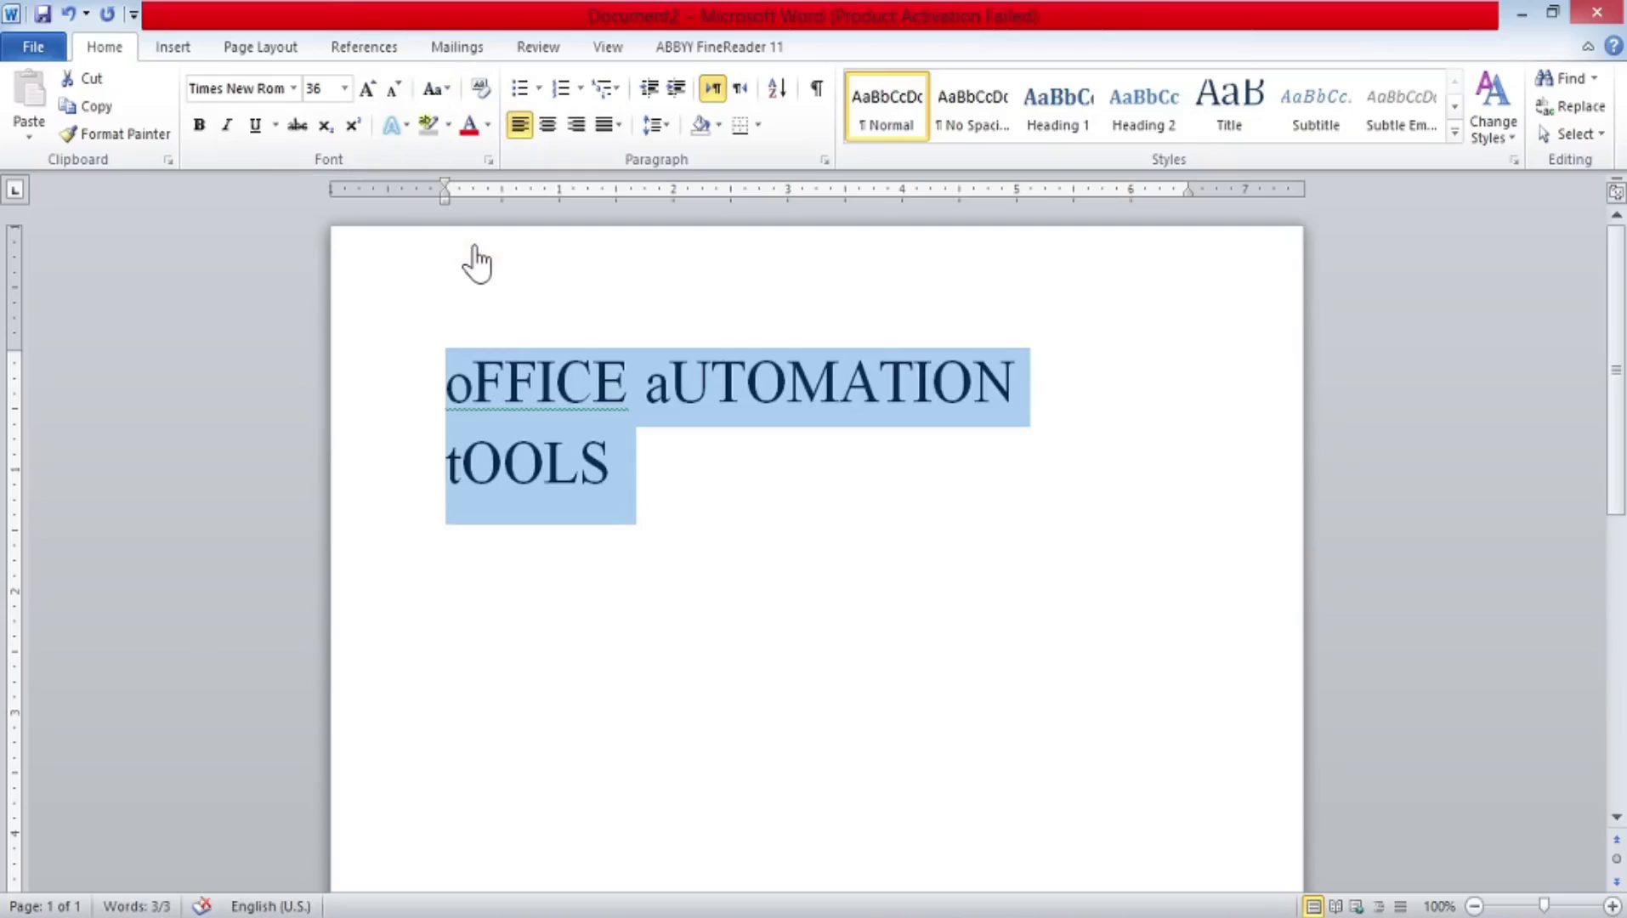
key(ctrl+z)
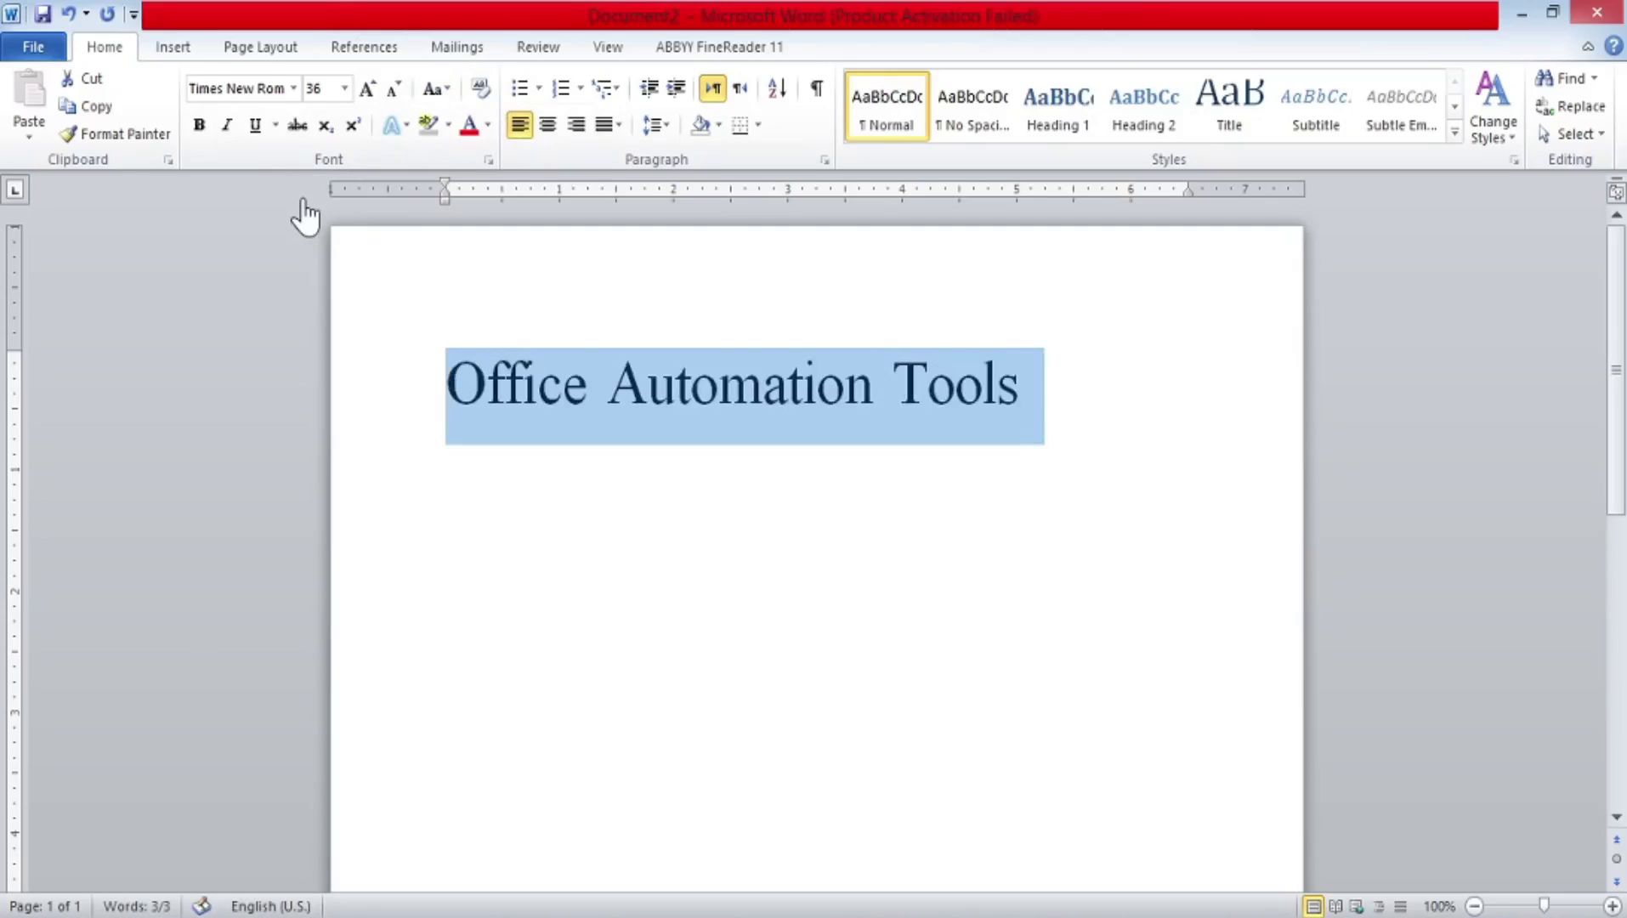
click(198, 136)
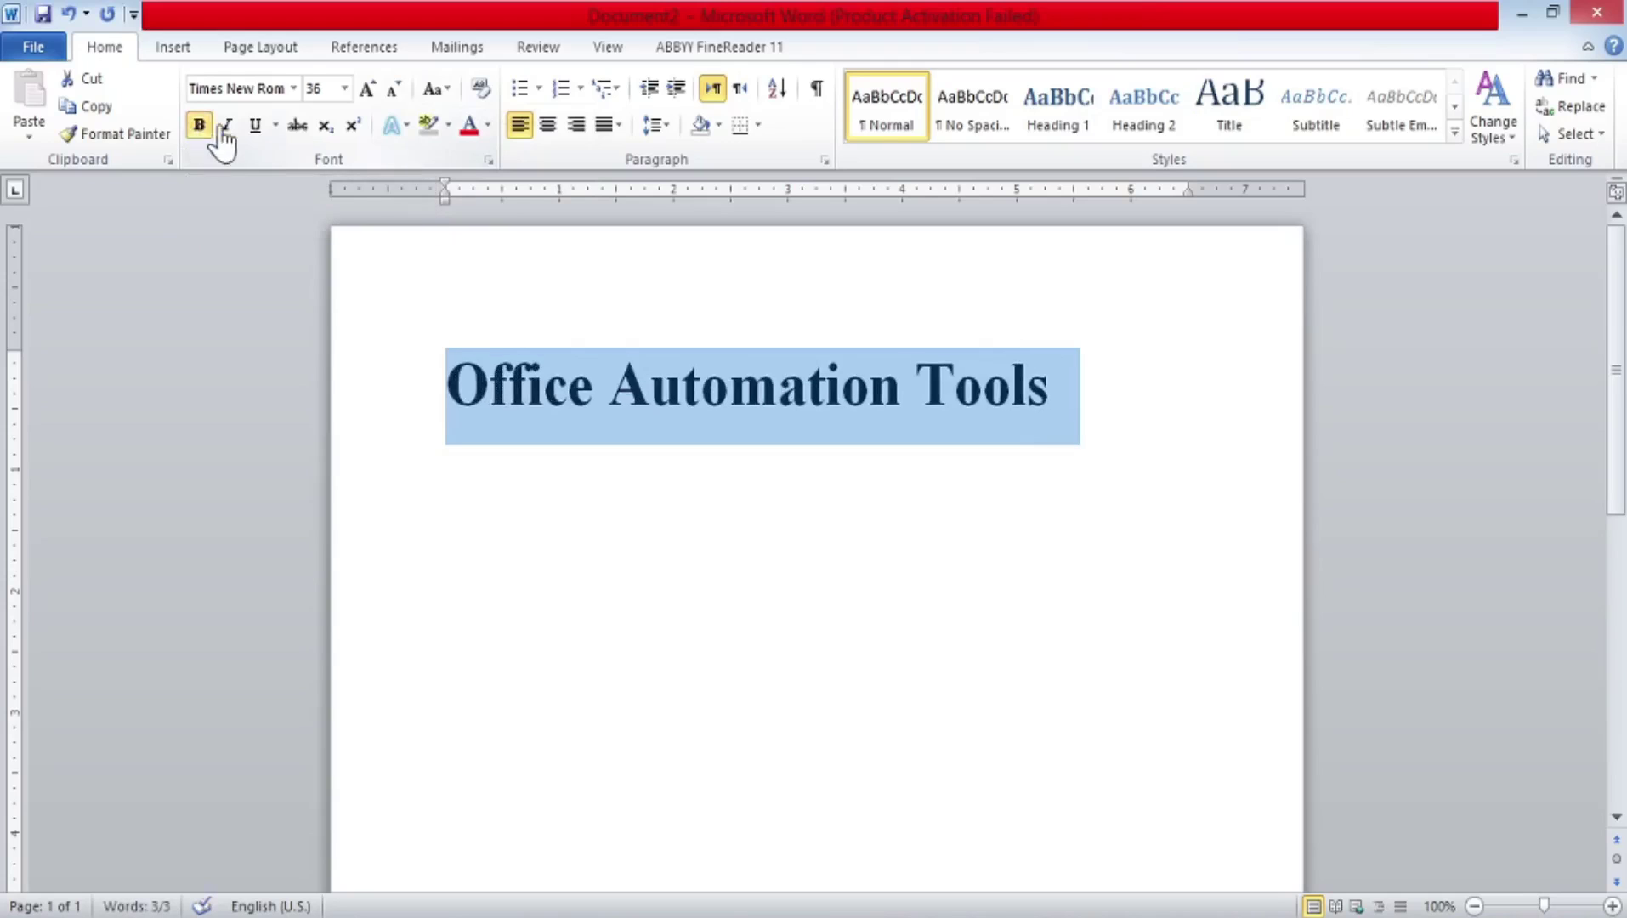
click(228, 127)
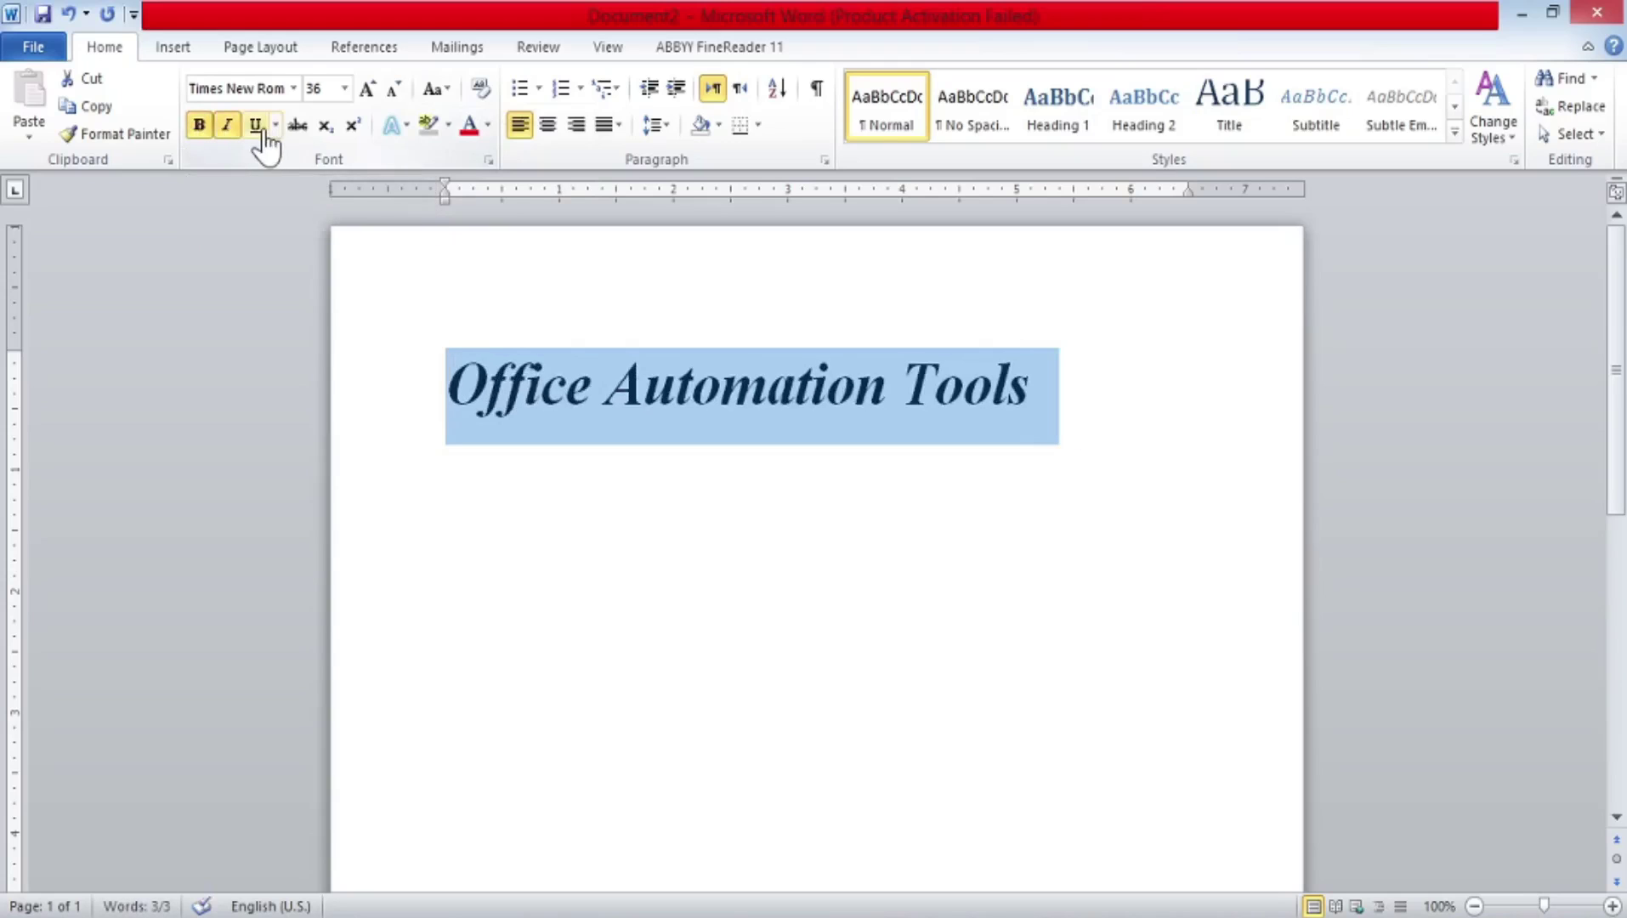
click(260, 128)
click(298, 128)
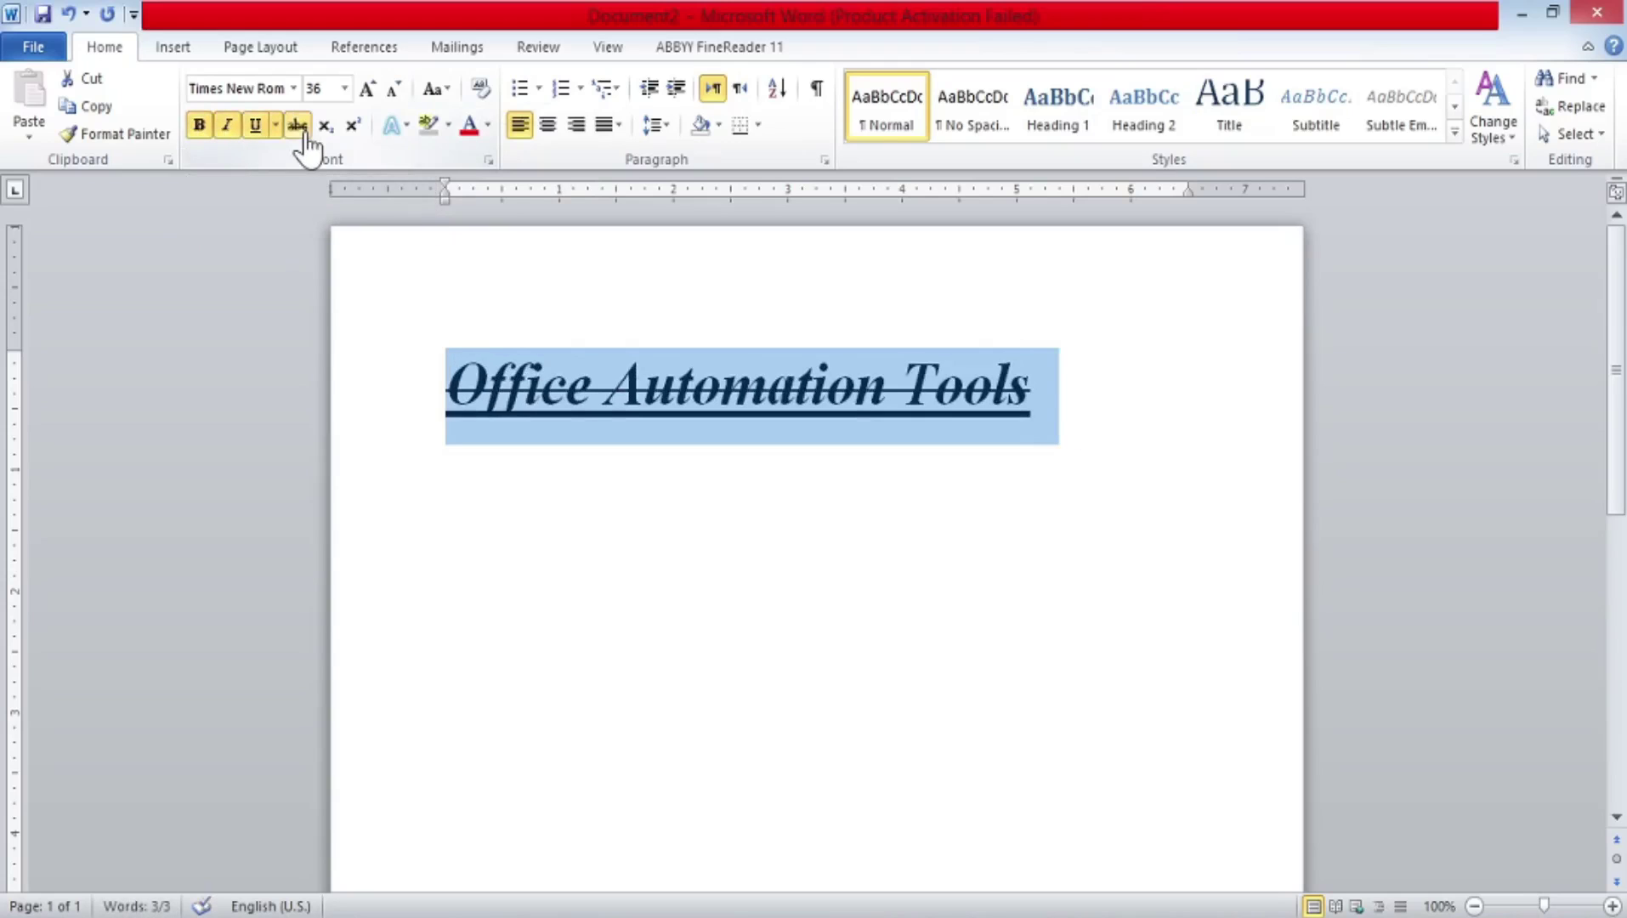
click(353, 126)
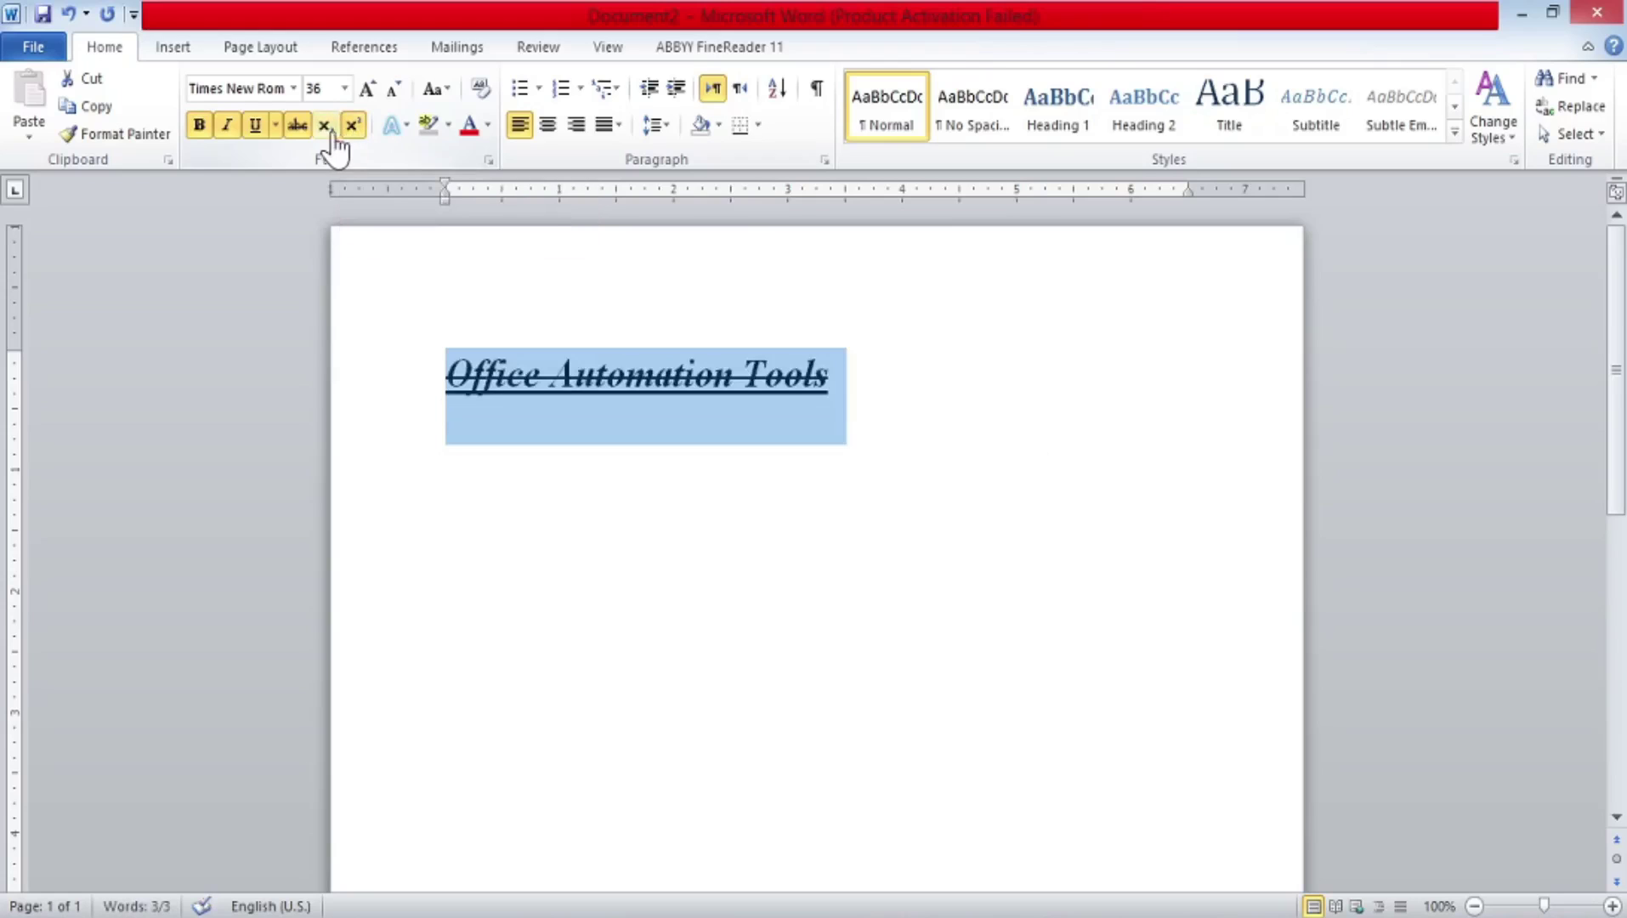
click(328, 127)
click(348, 127)
click(352, 126)
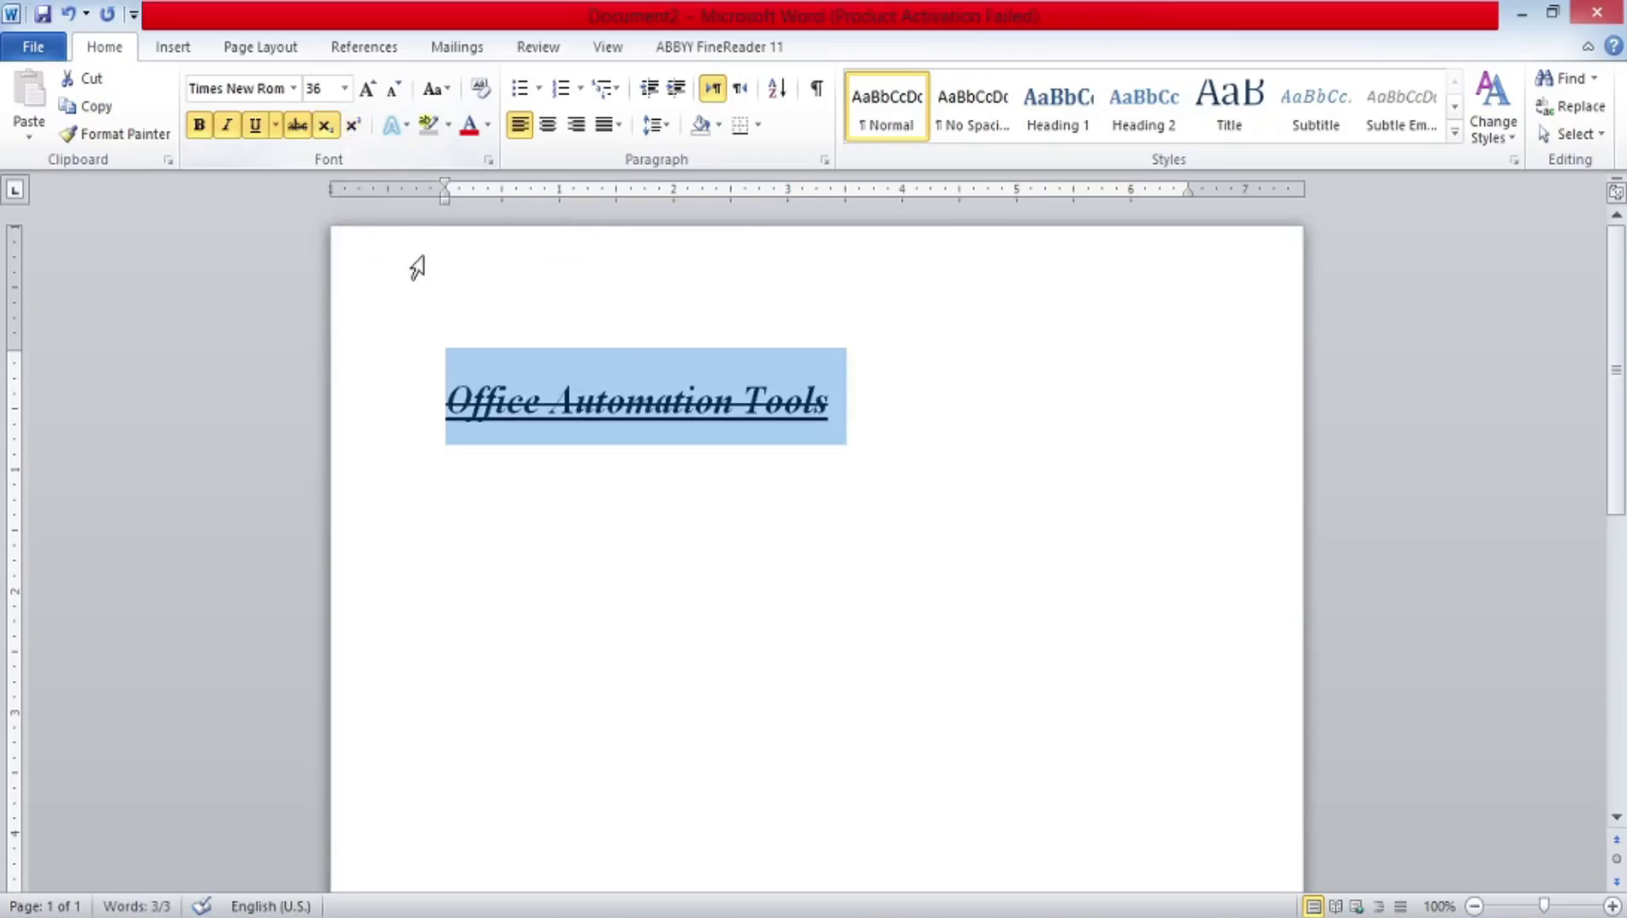
click(327, 128)
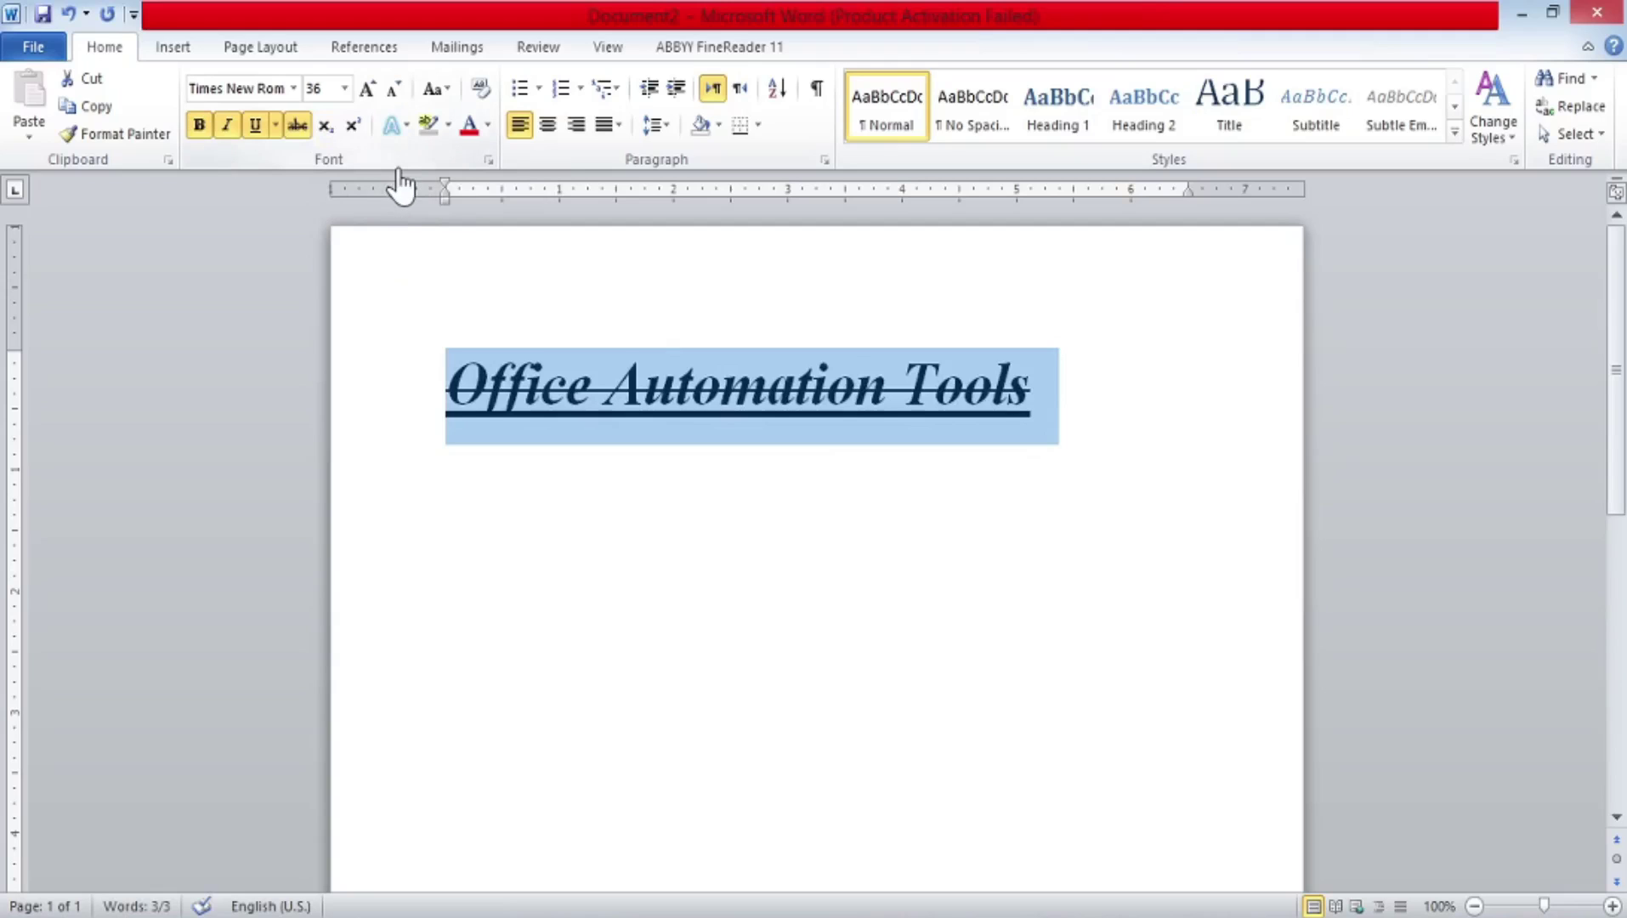
click(297, 125)
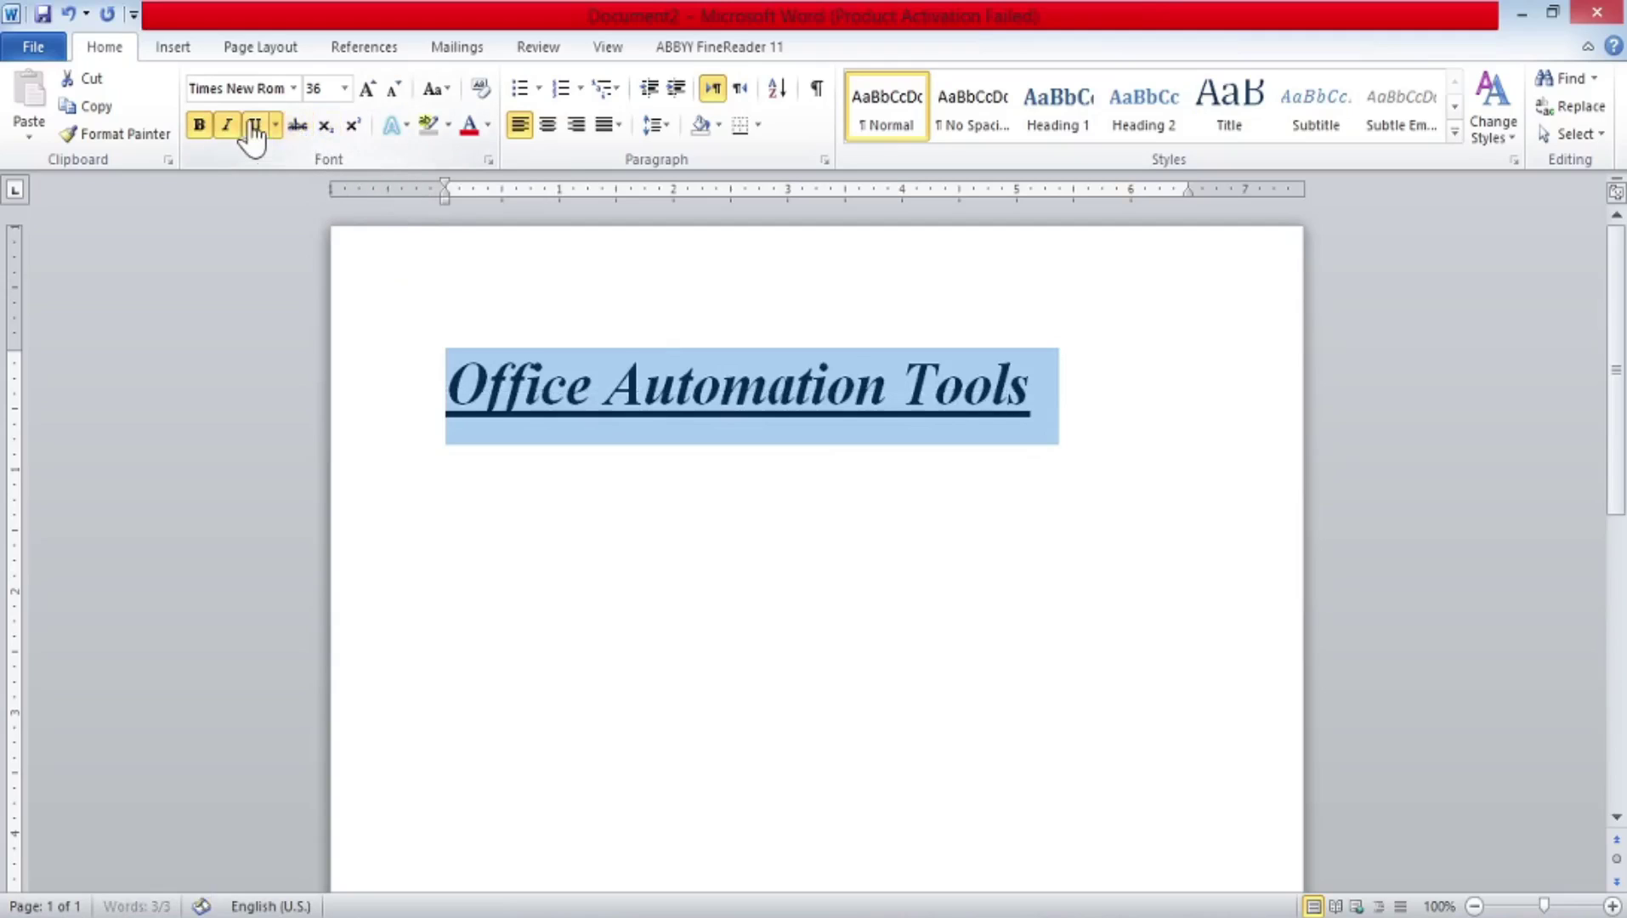
click(255, 128)
click(227, 128)
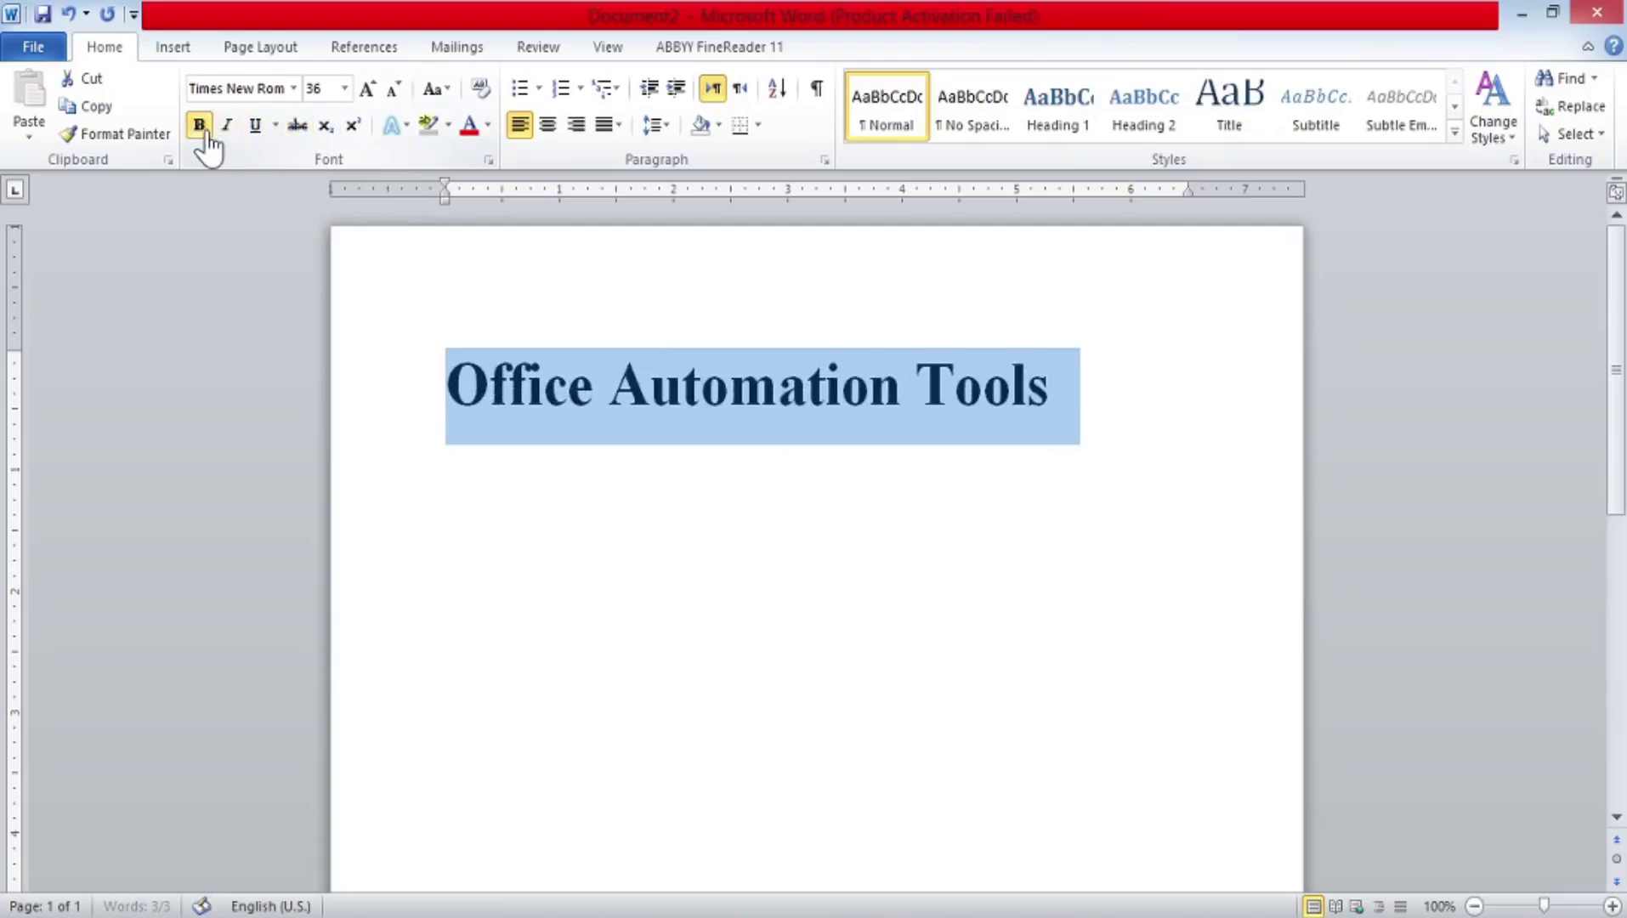
click(204, 130)
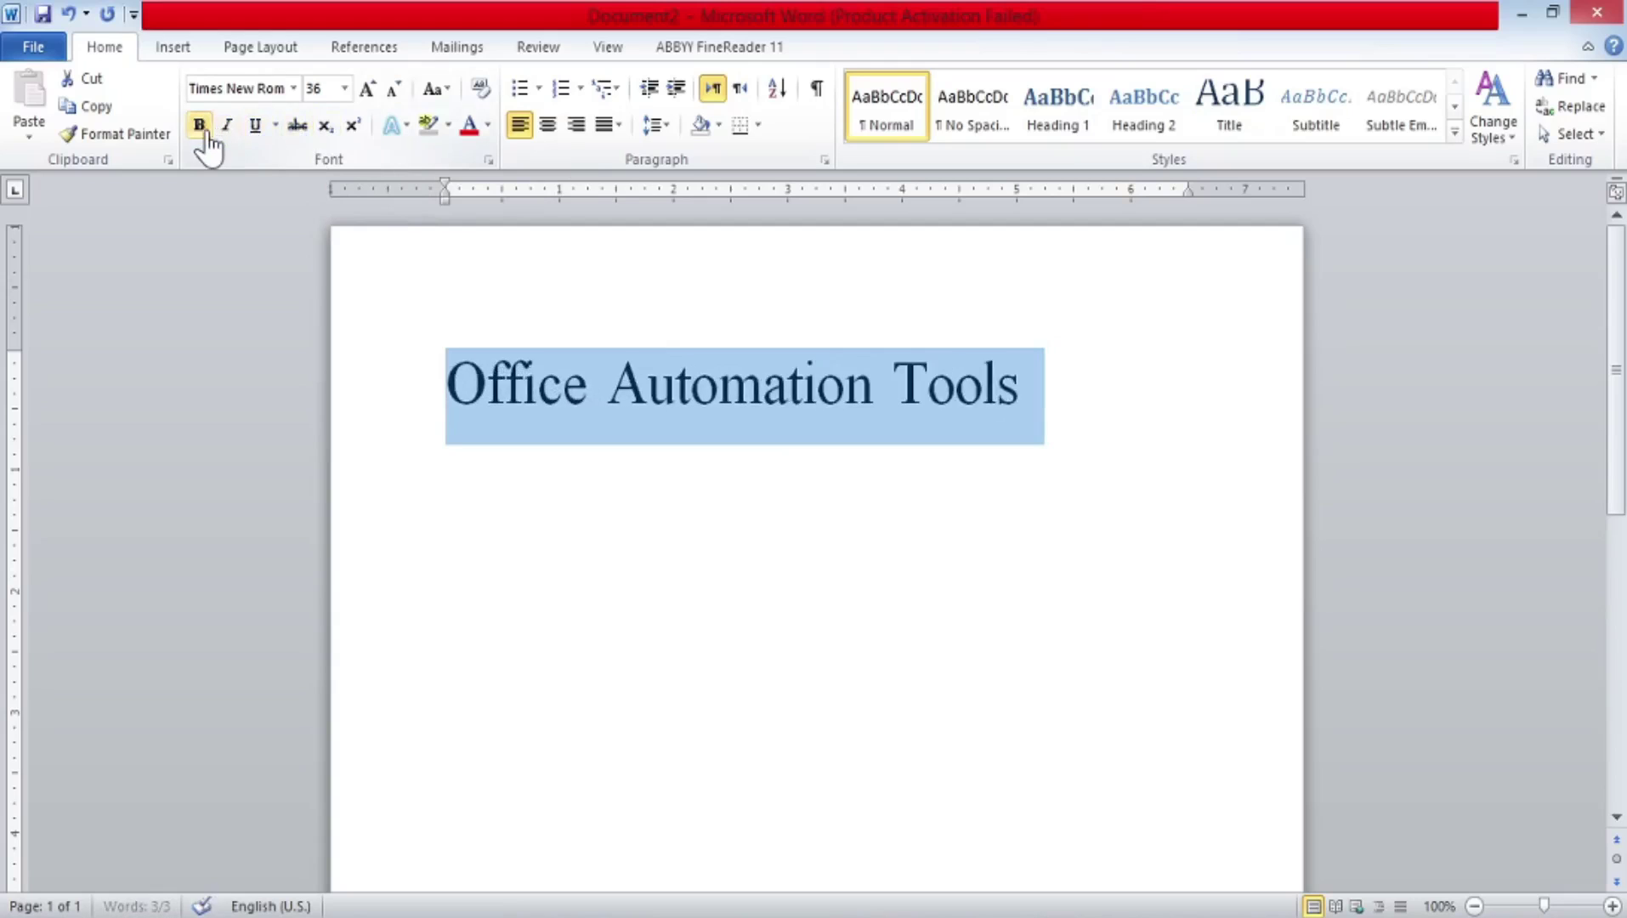
Colour the title red, give it a yellow highlight, and select the whole title
click(487, 129)
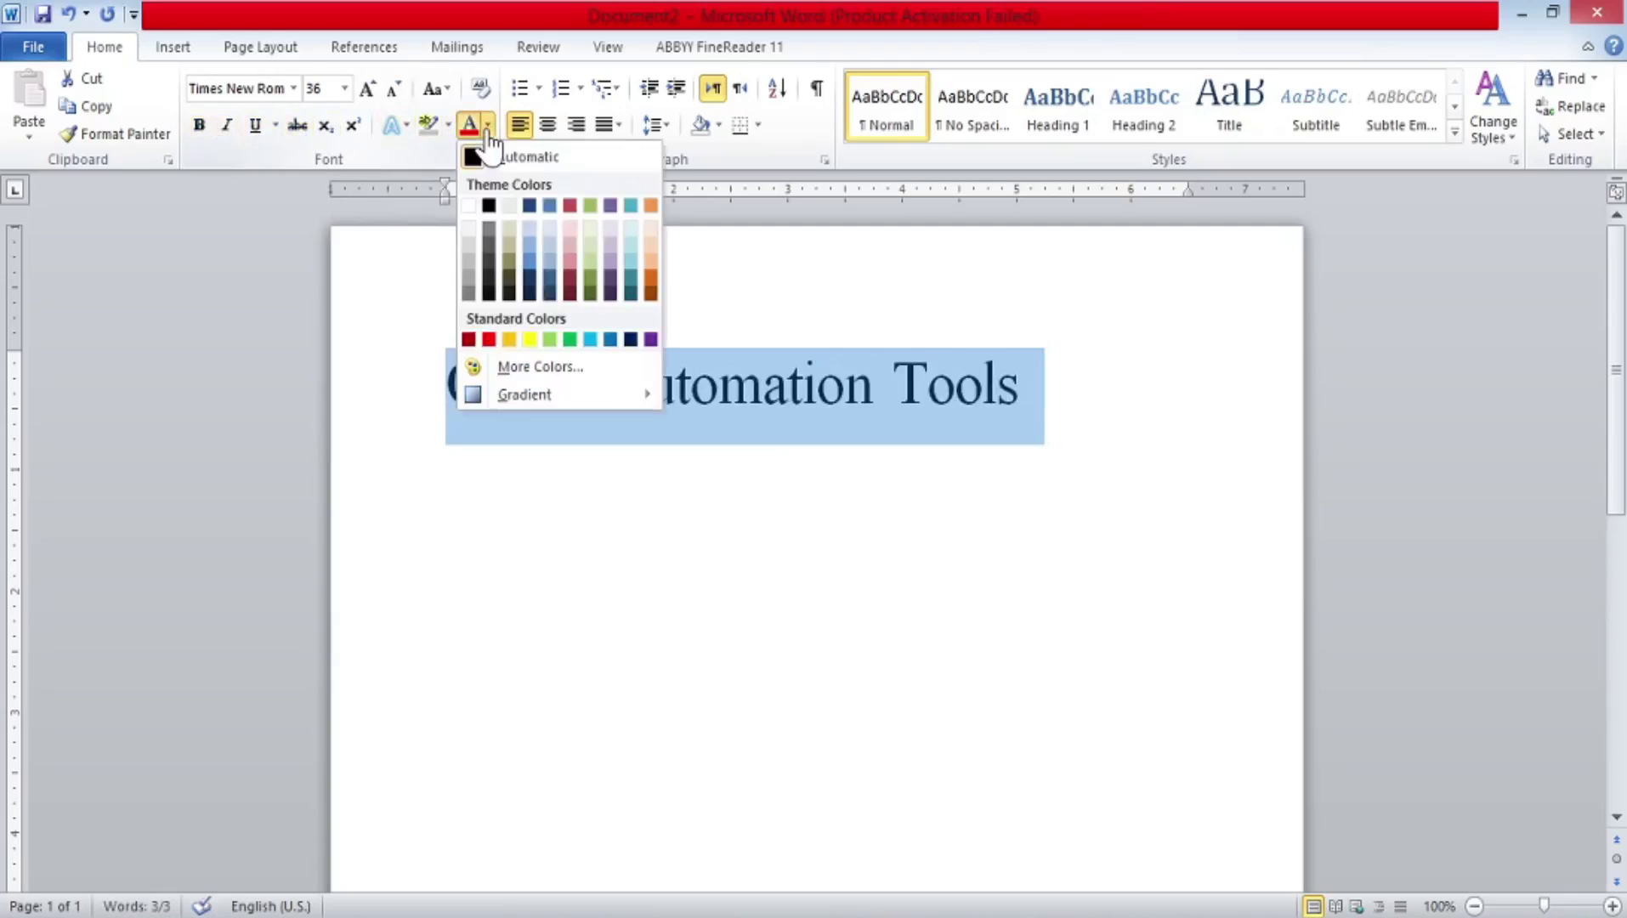
click(490, 340)
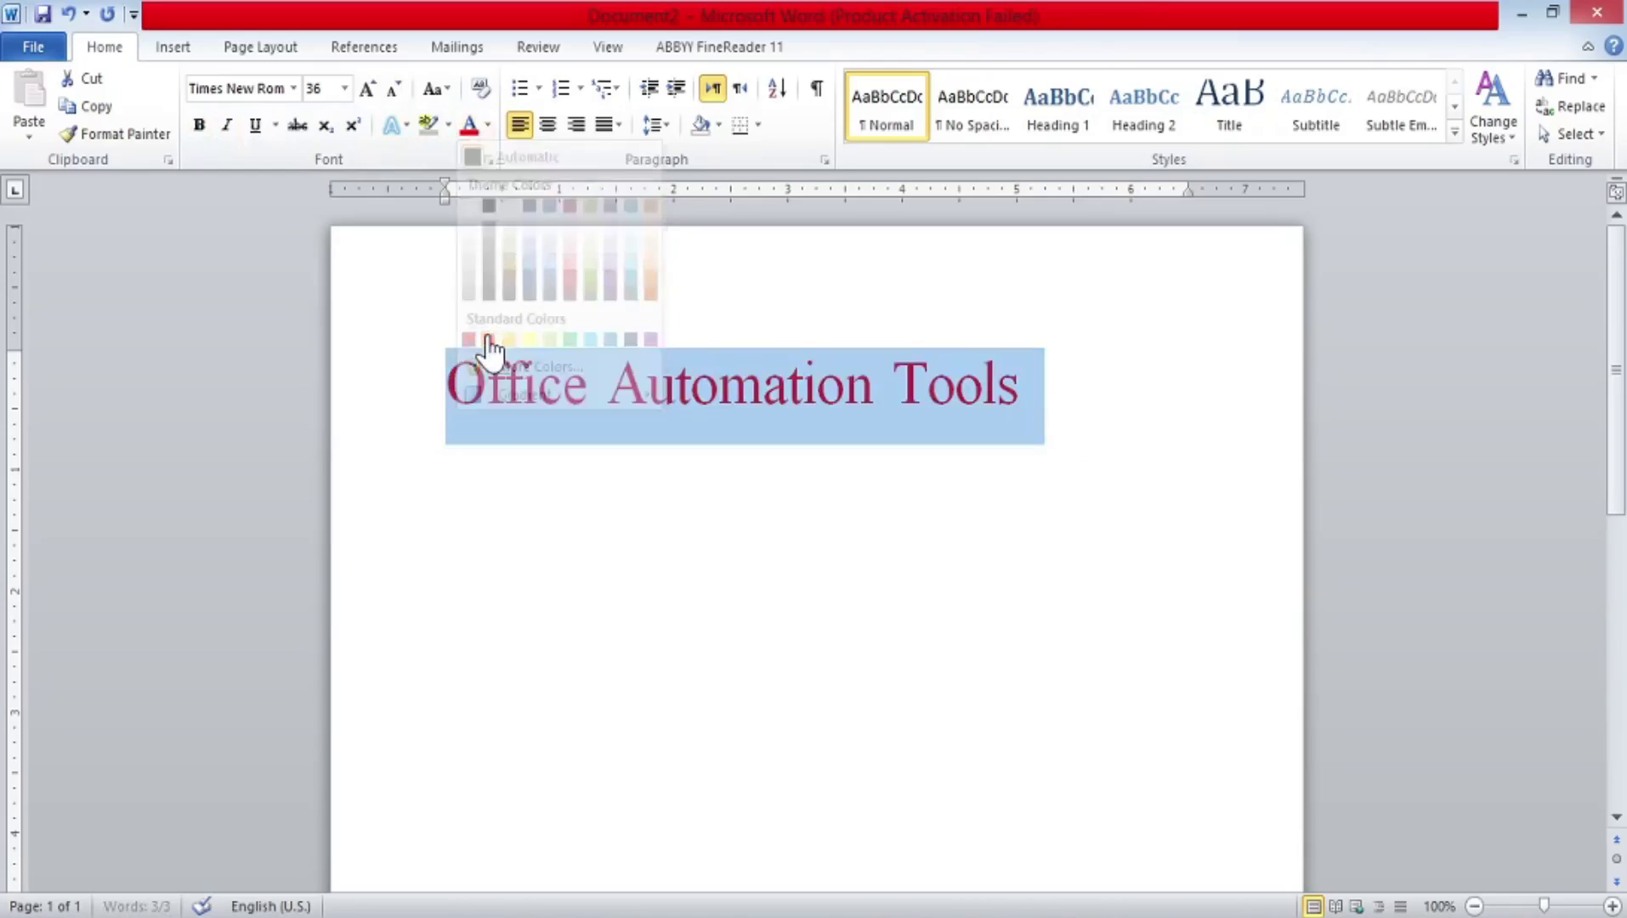
click(448, 126)
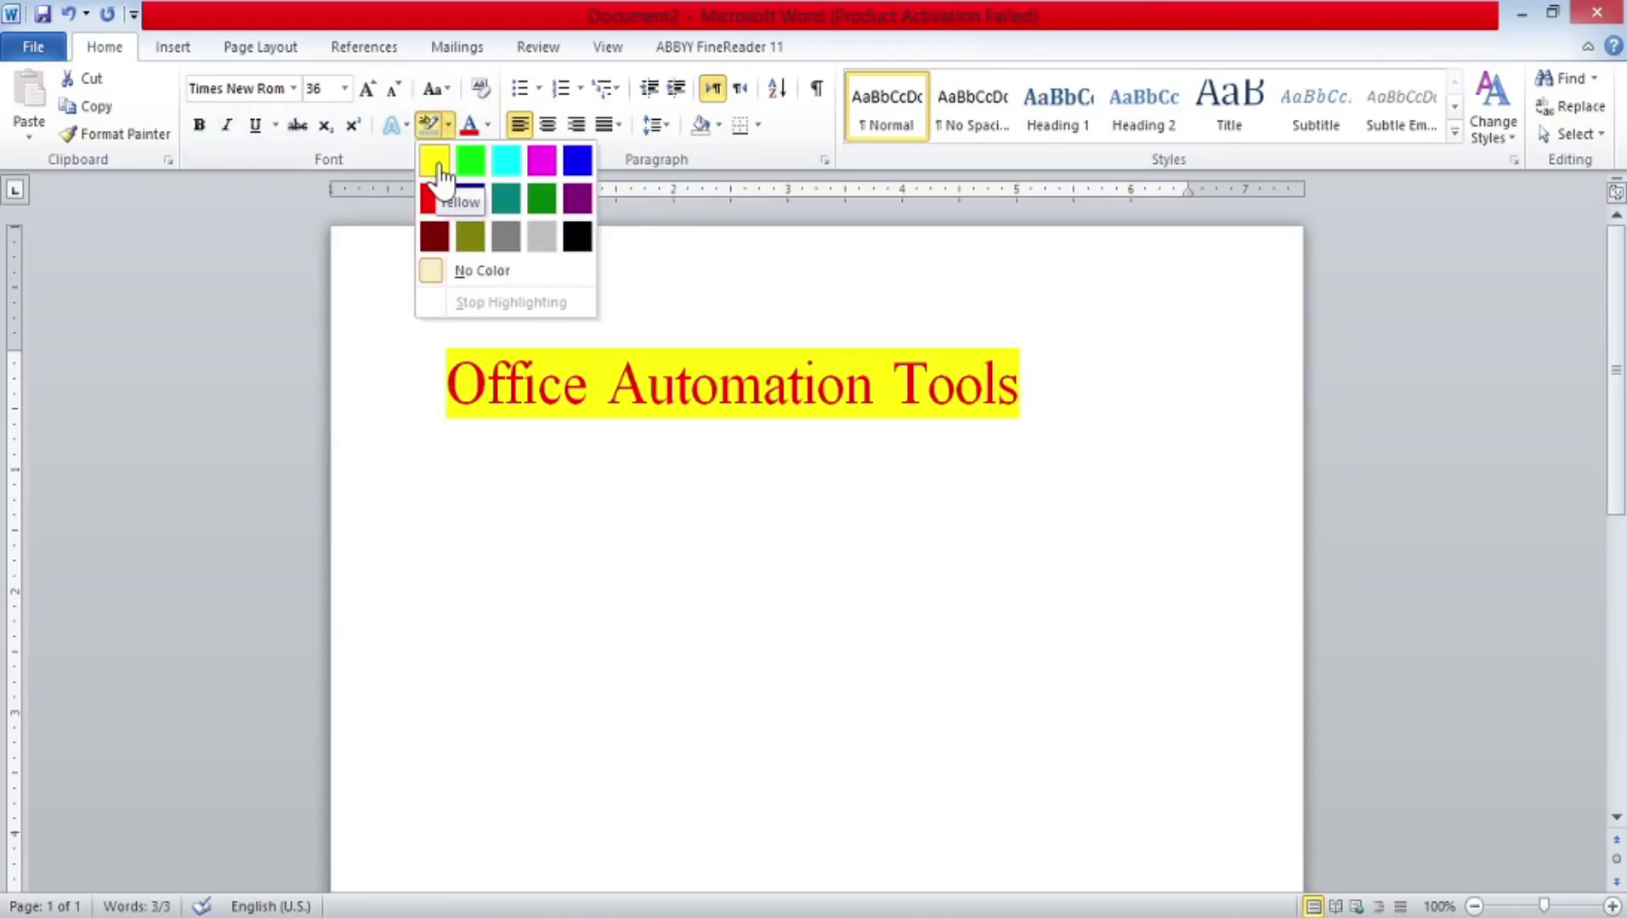
click(435, 162)
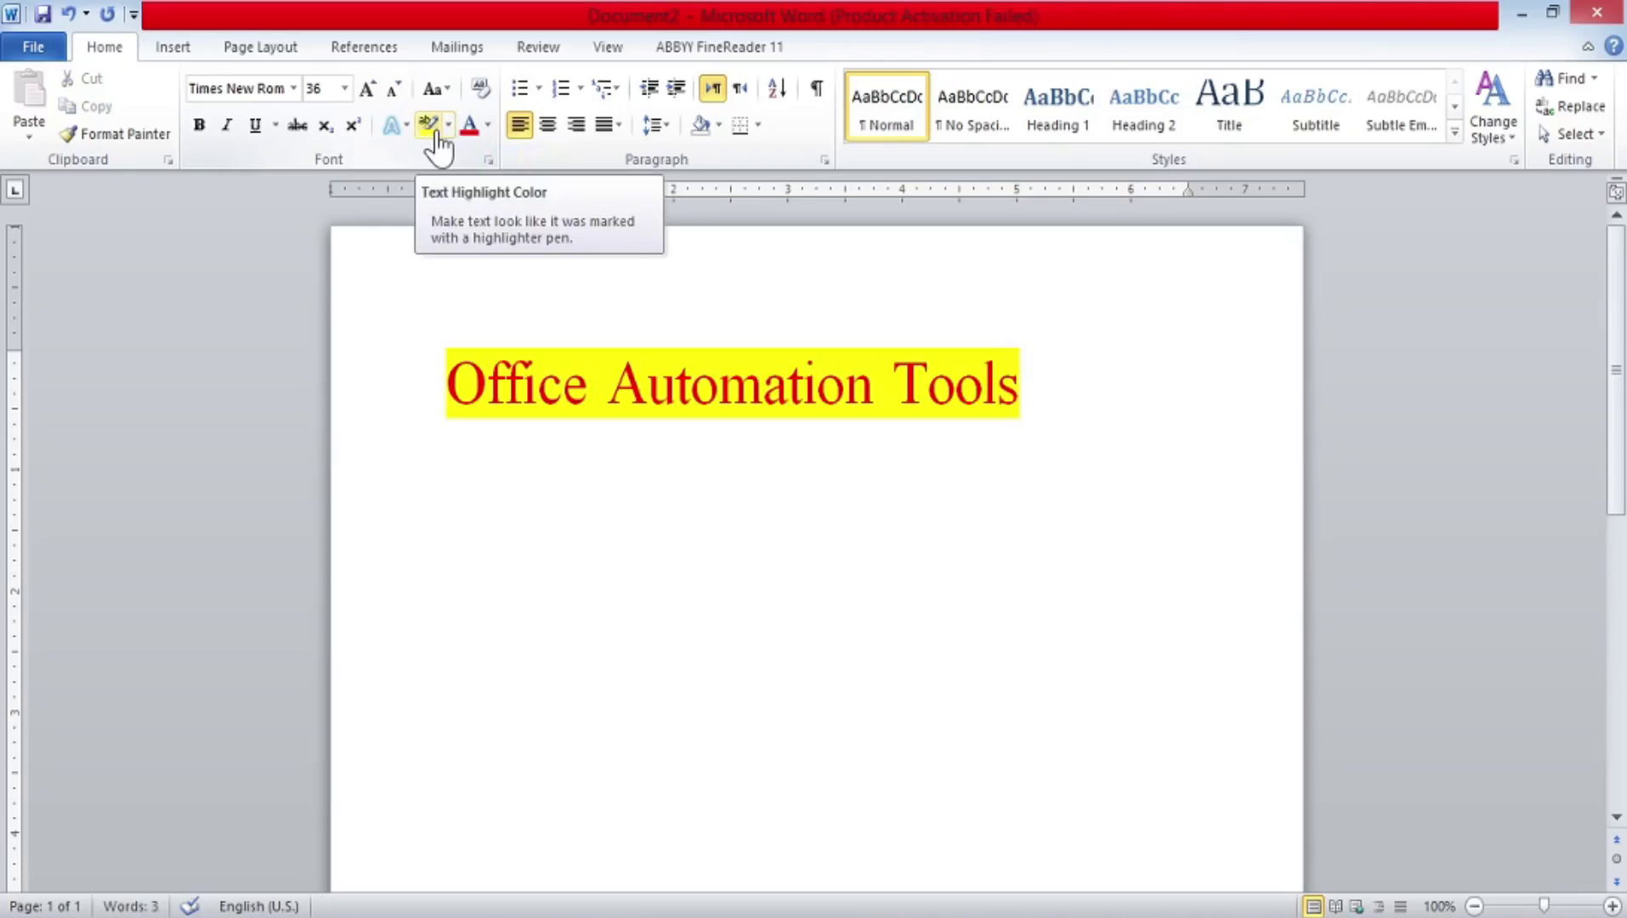
key(ctrl+a)
click(393, 126)
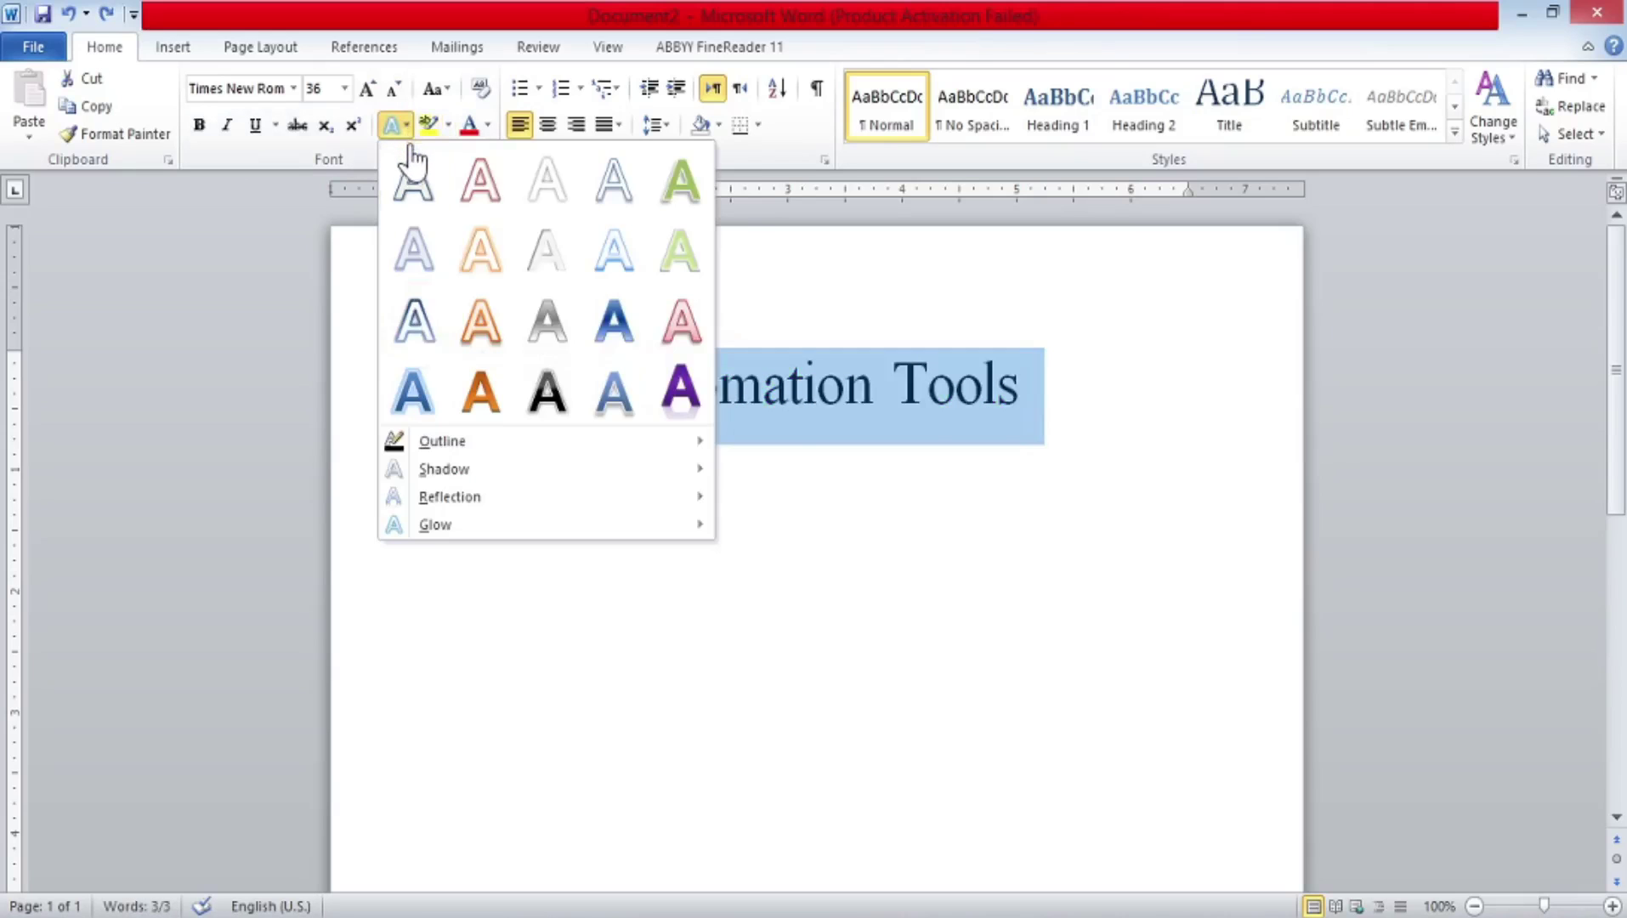
Apply the 'Fill - White, Gradient Outline - Accent 1' effect, then clear character formatting with Ctrl+Space
click(412, 320)
click(612, 419)
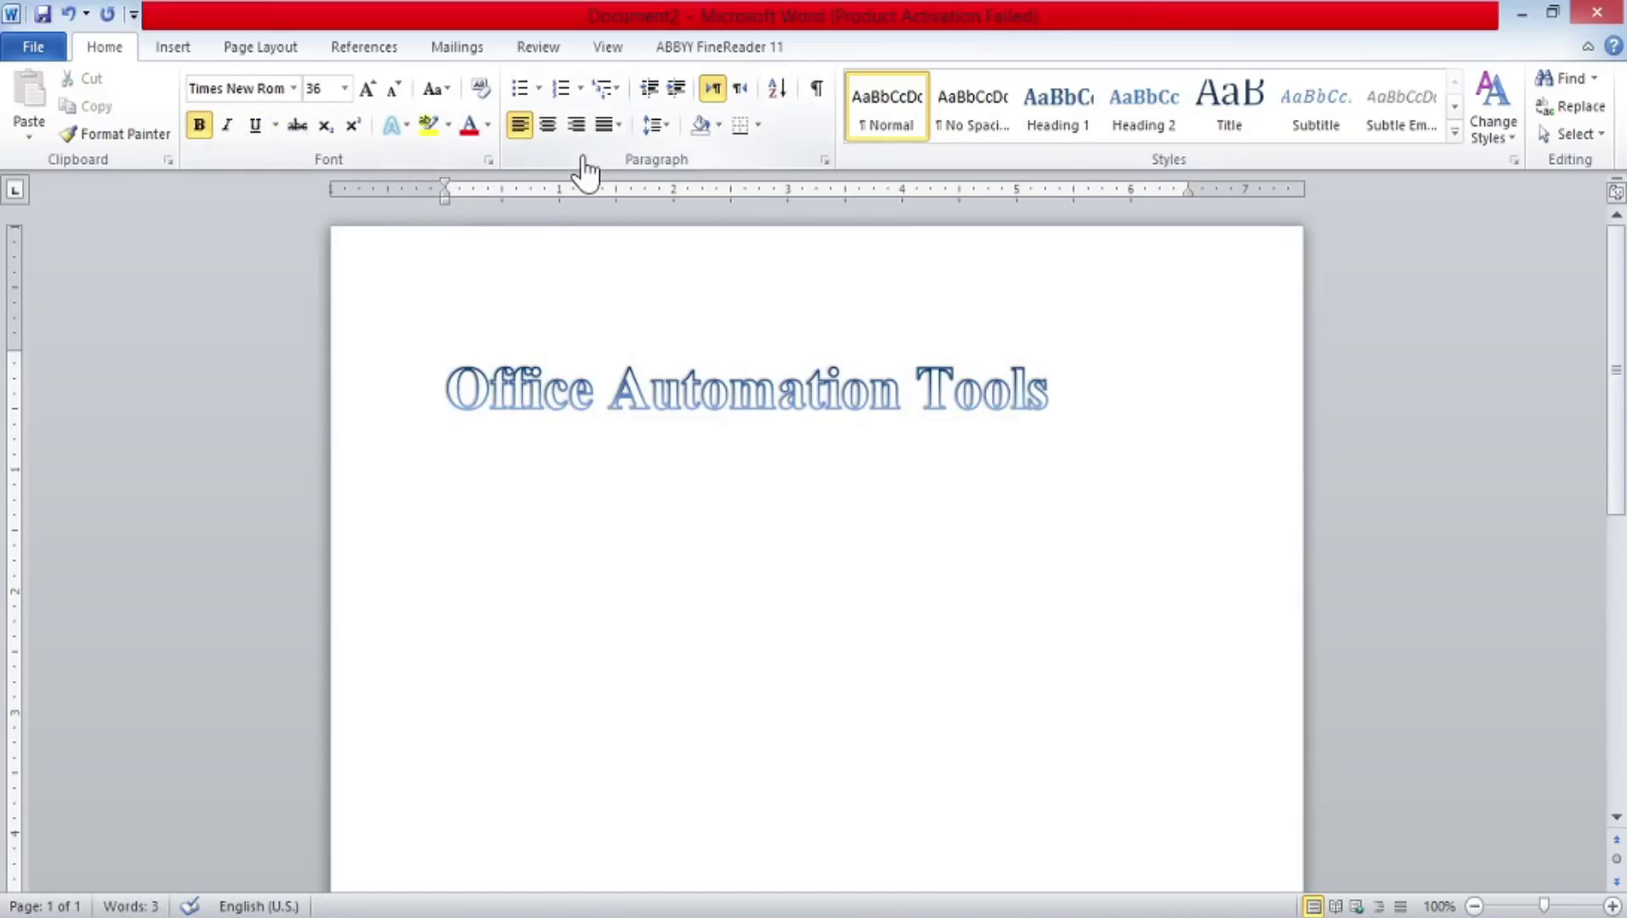
key(ctrl+a)
key(ctrl+space)
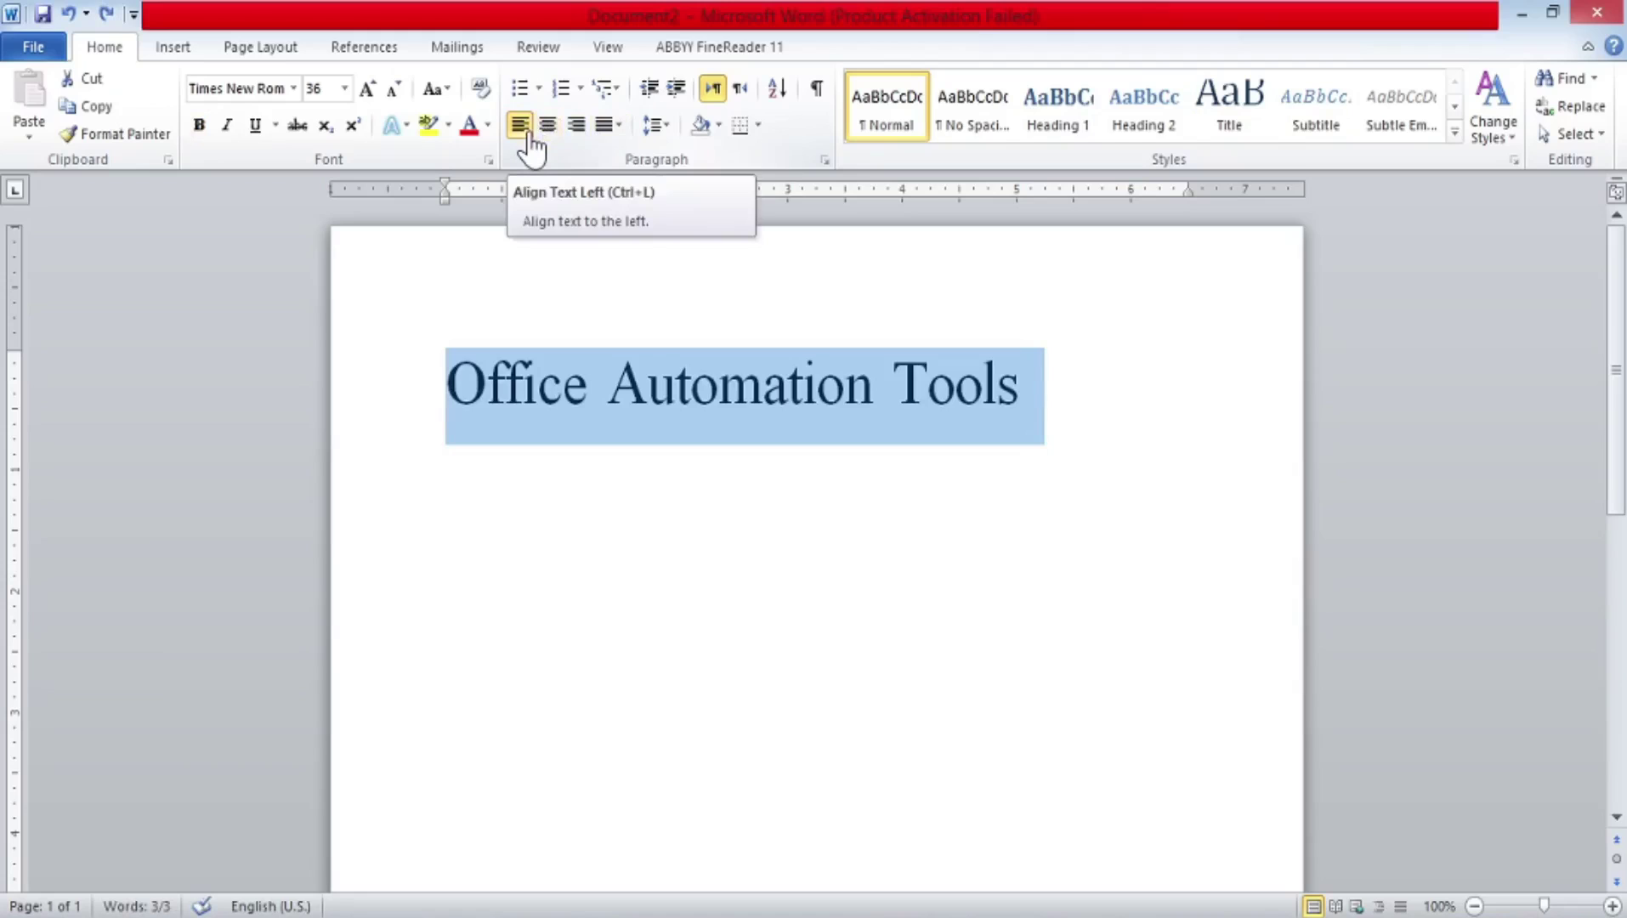
Cycle the title through left, centre, right and fully justified alignment
click(528, 136)
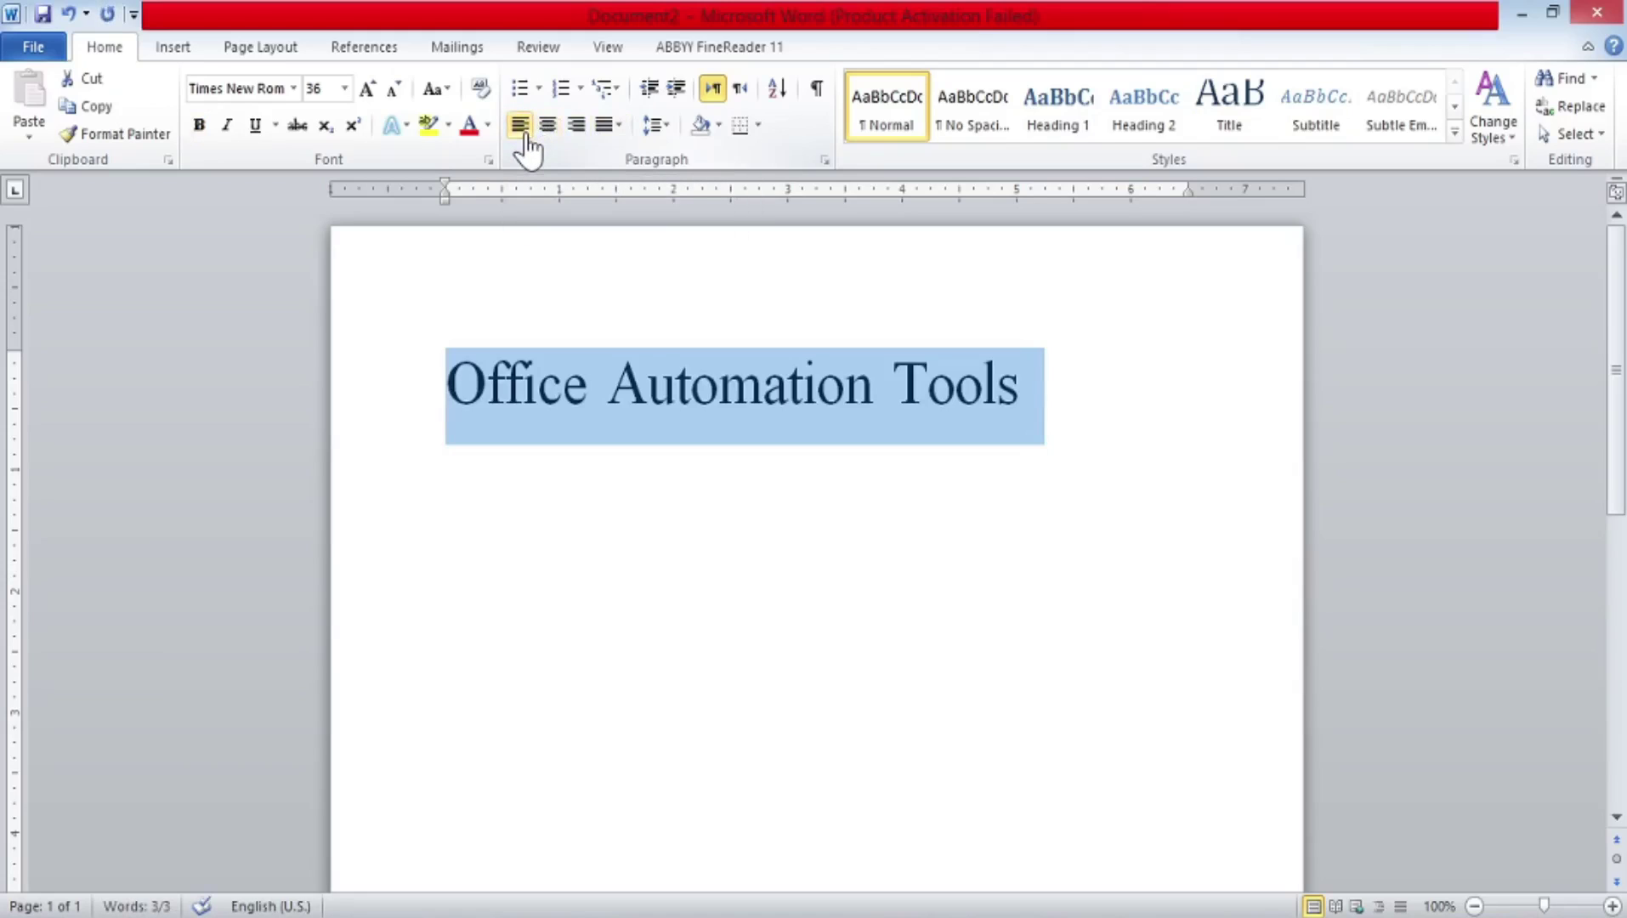
click(548, 128)
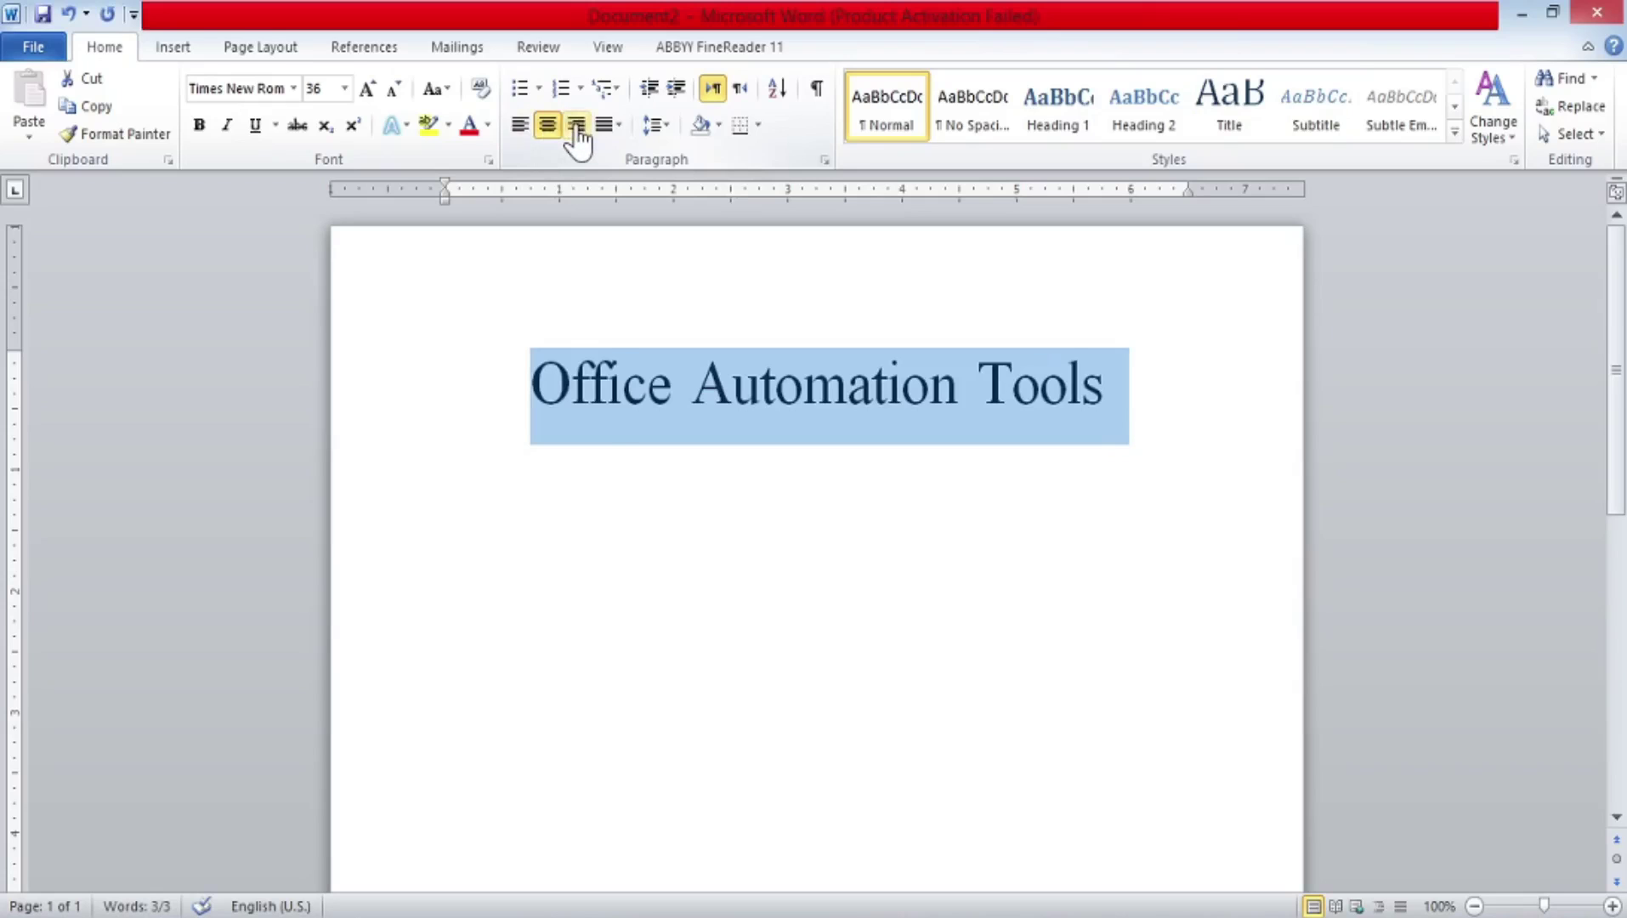
click(575, 126)
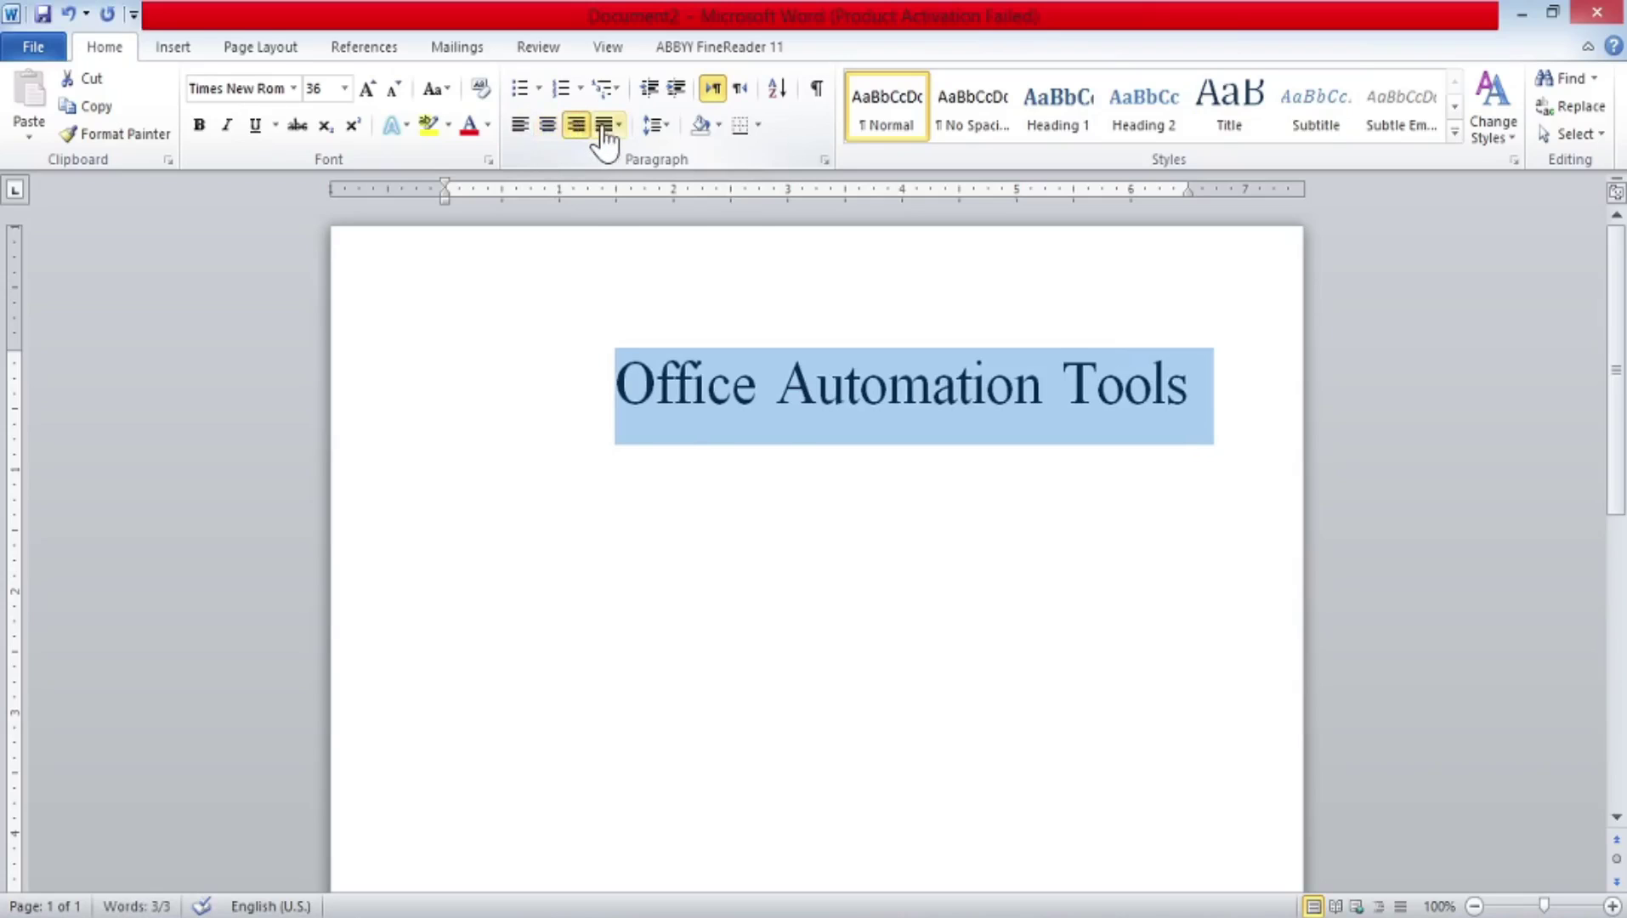
click(605, 130)
click(631, 160)
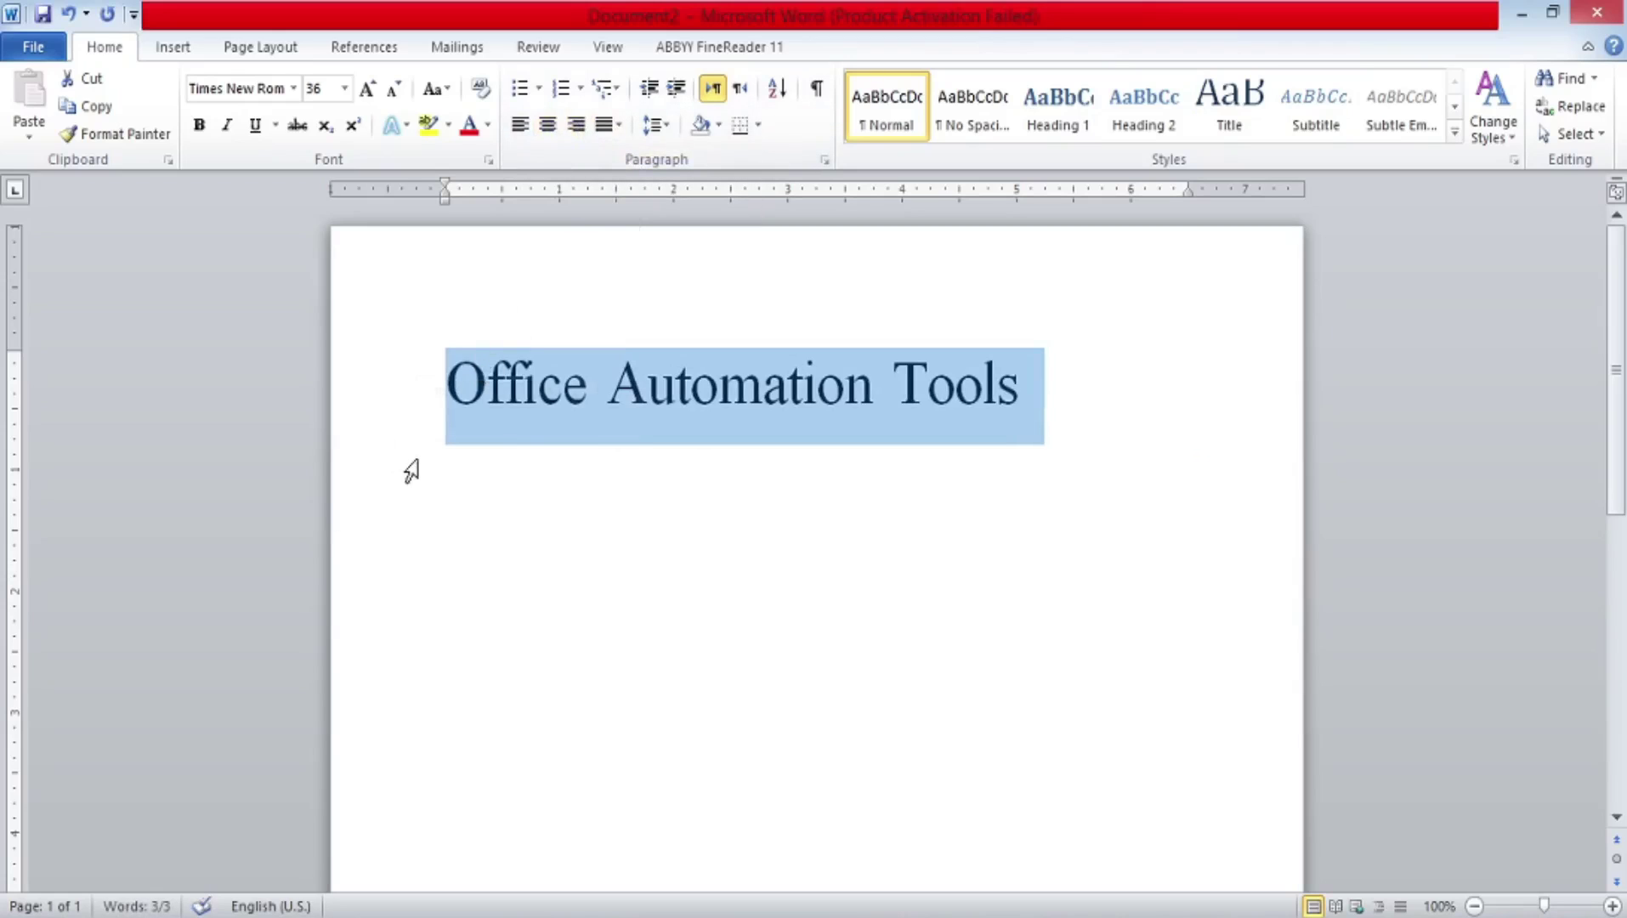
click(136, 914)
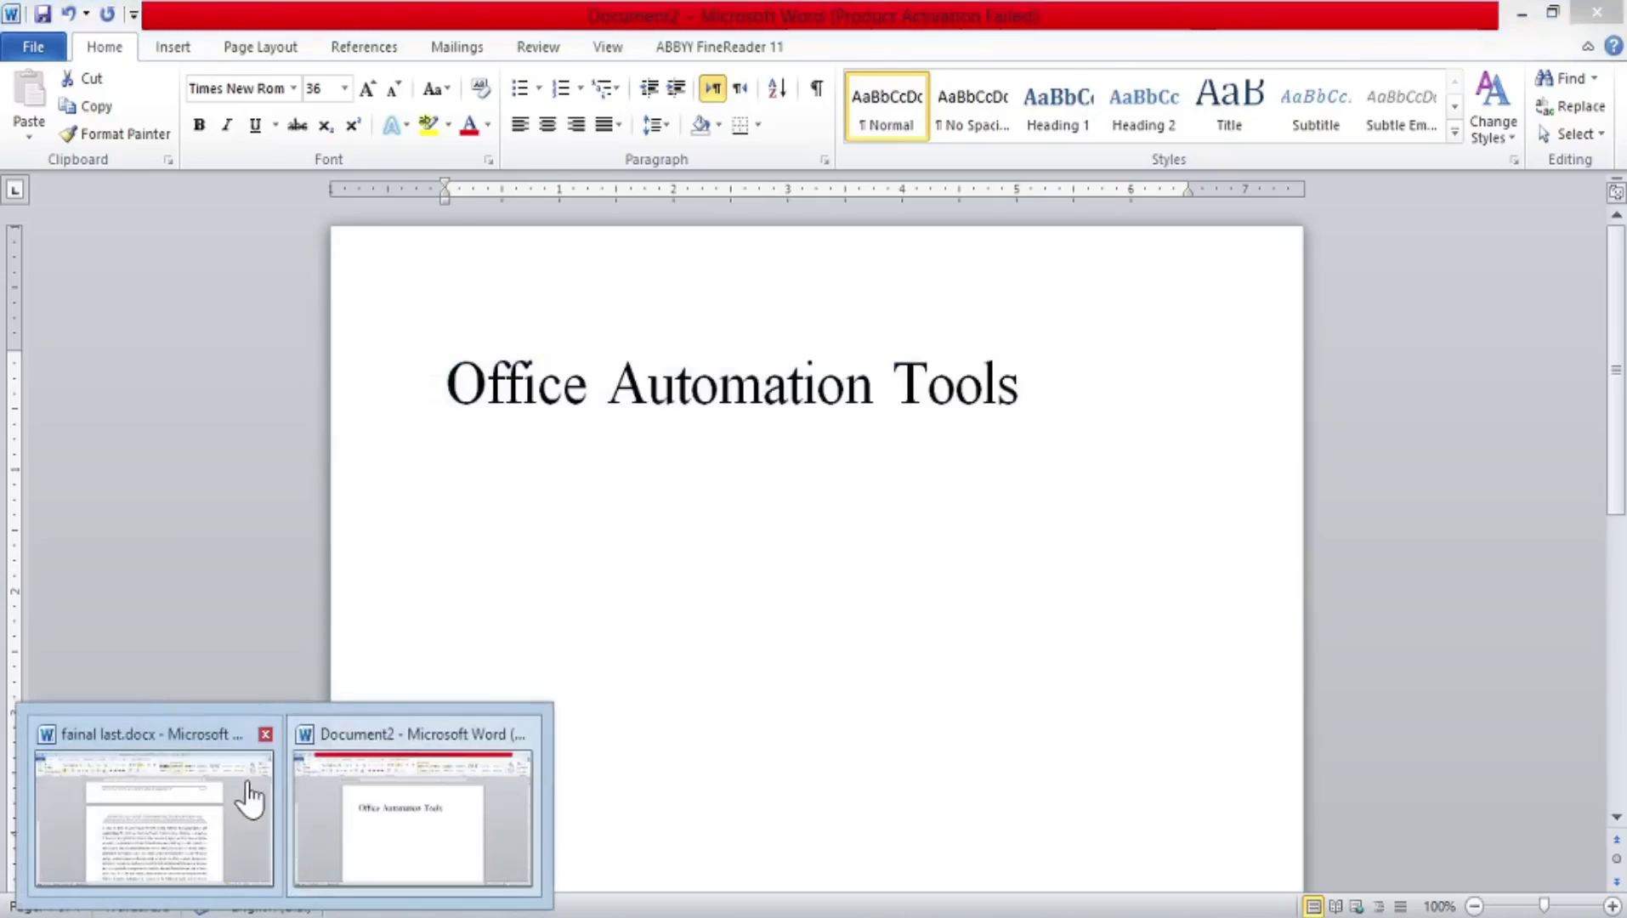
Switch to fainal last.docx and align its body paragraph centre, right, left, then justified
click(185, 821)
click(660, 590)
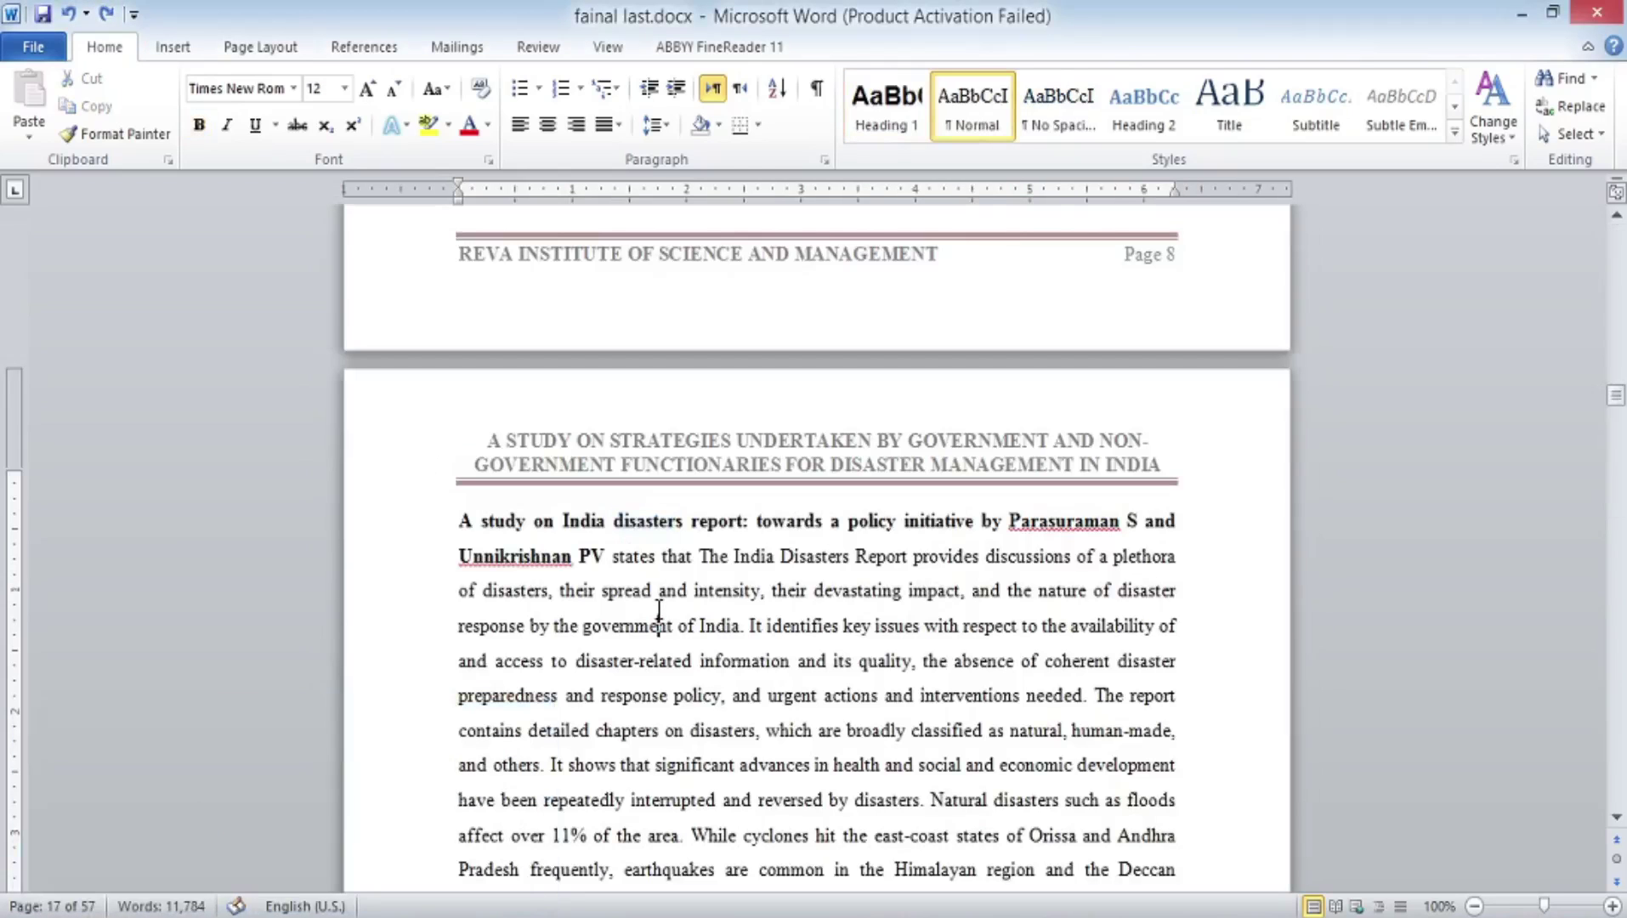
click(549, 126)
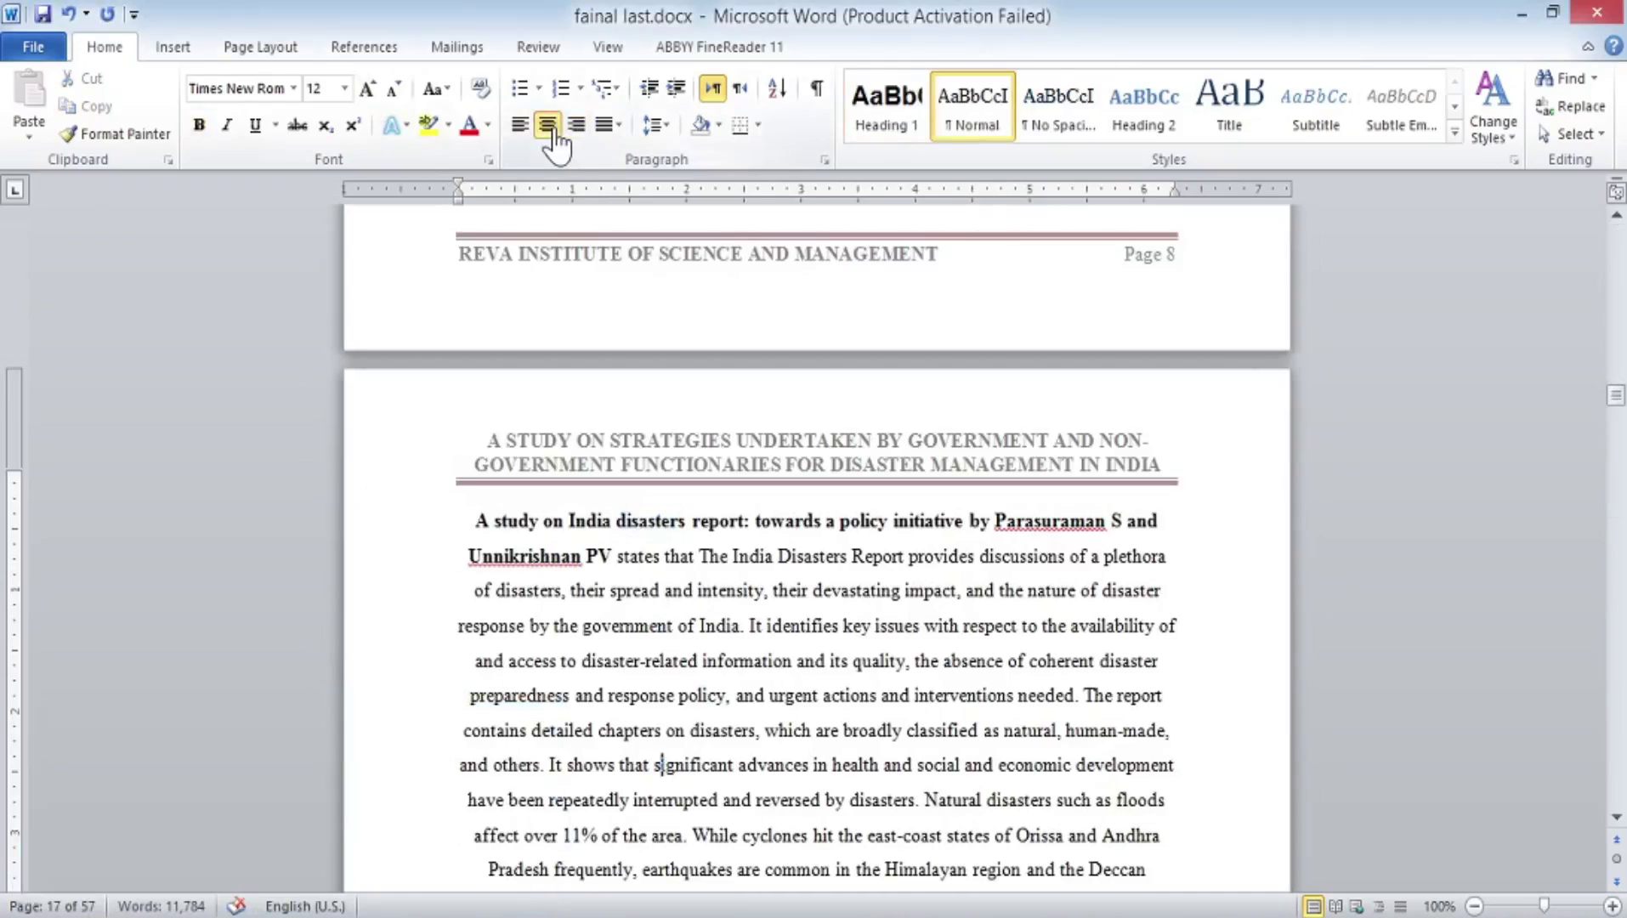
click(576, 125)
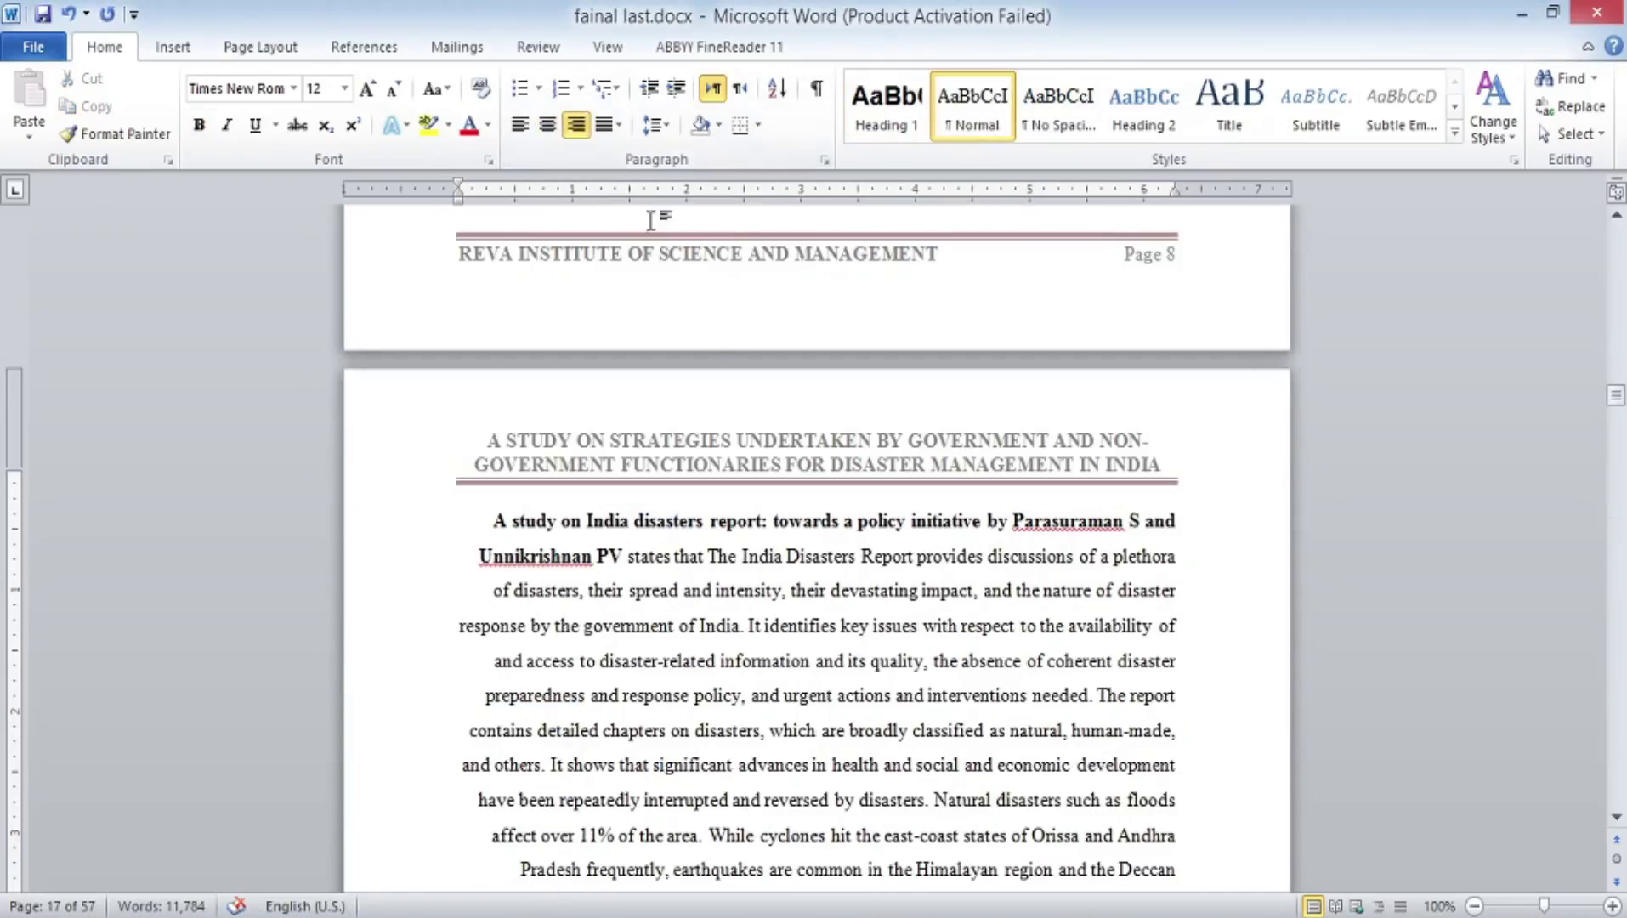
click(519, 125)
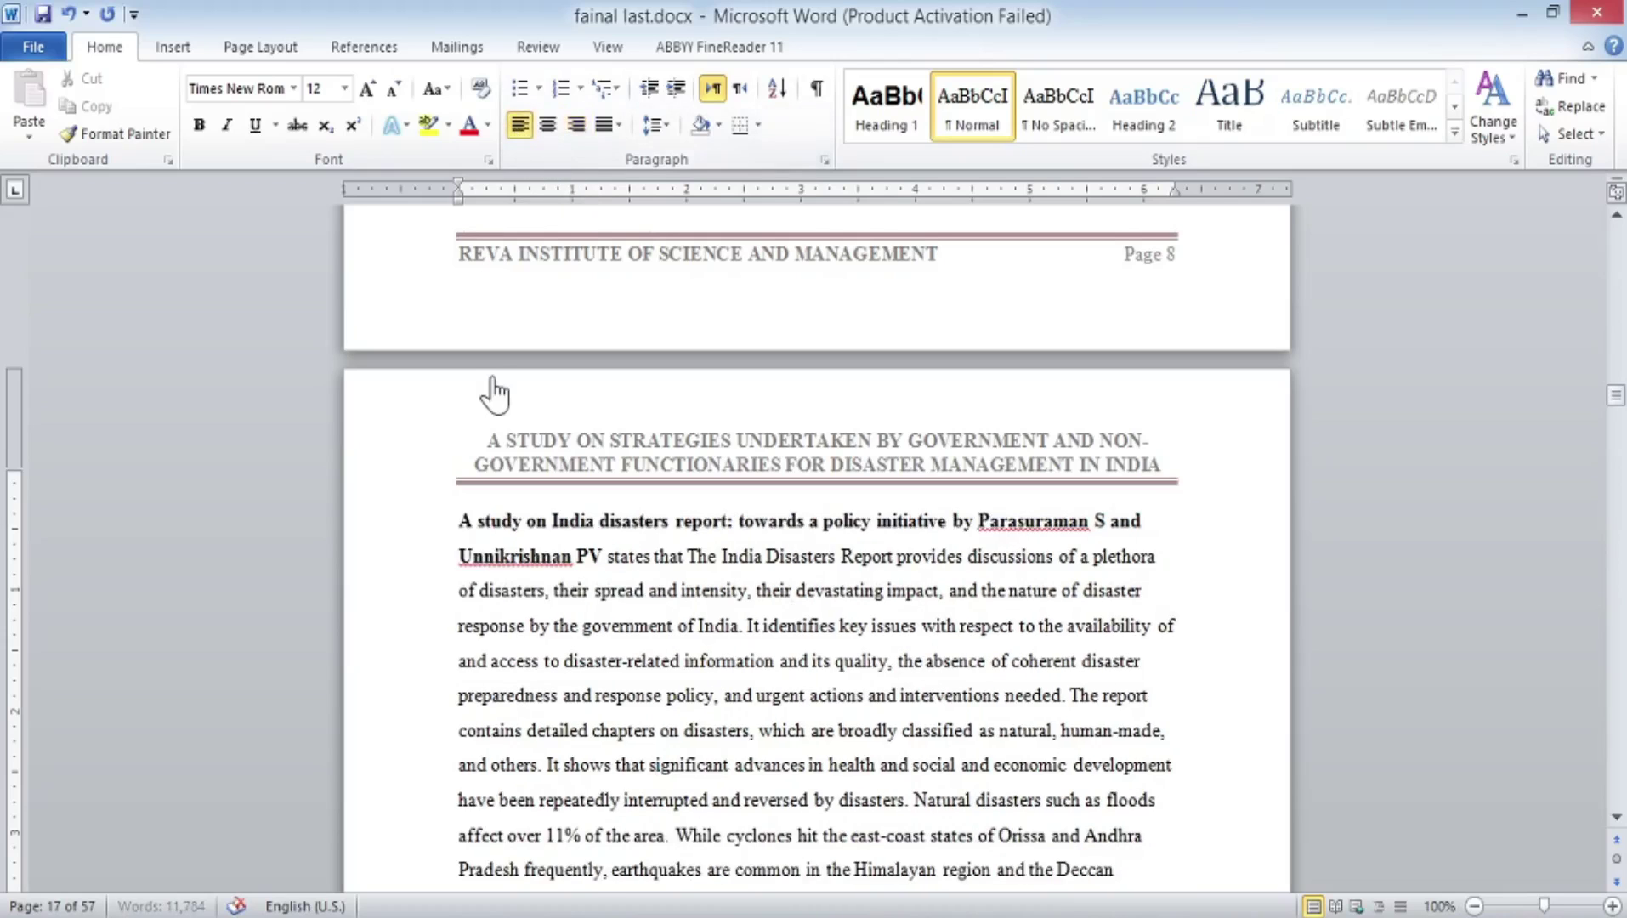
click(618, 125)
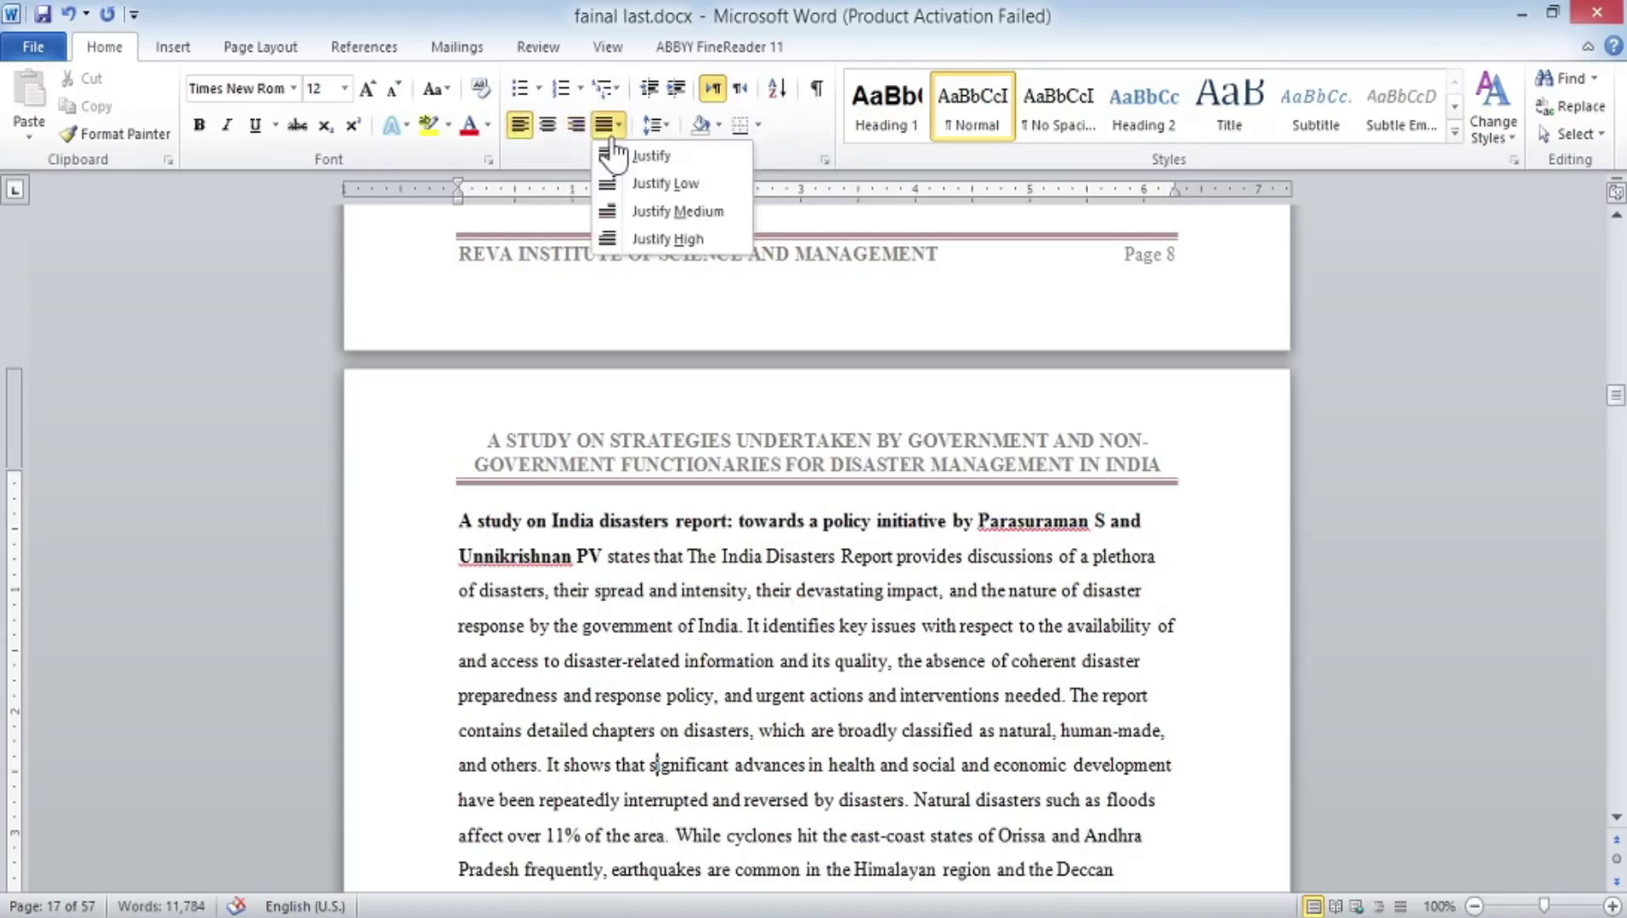
click(616, 156)
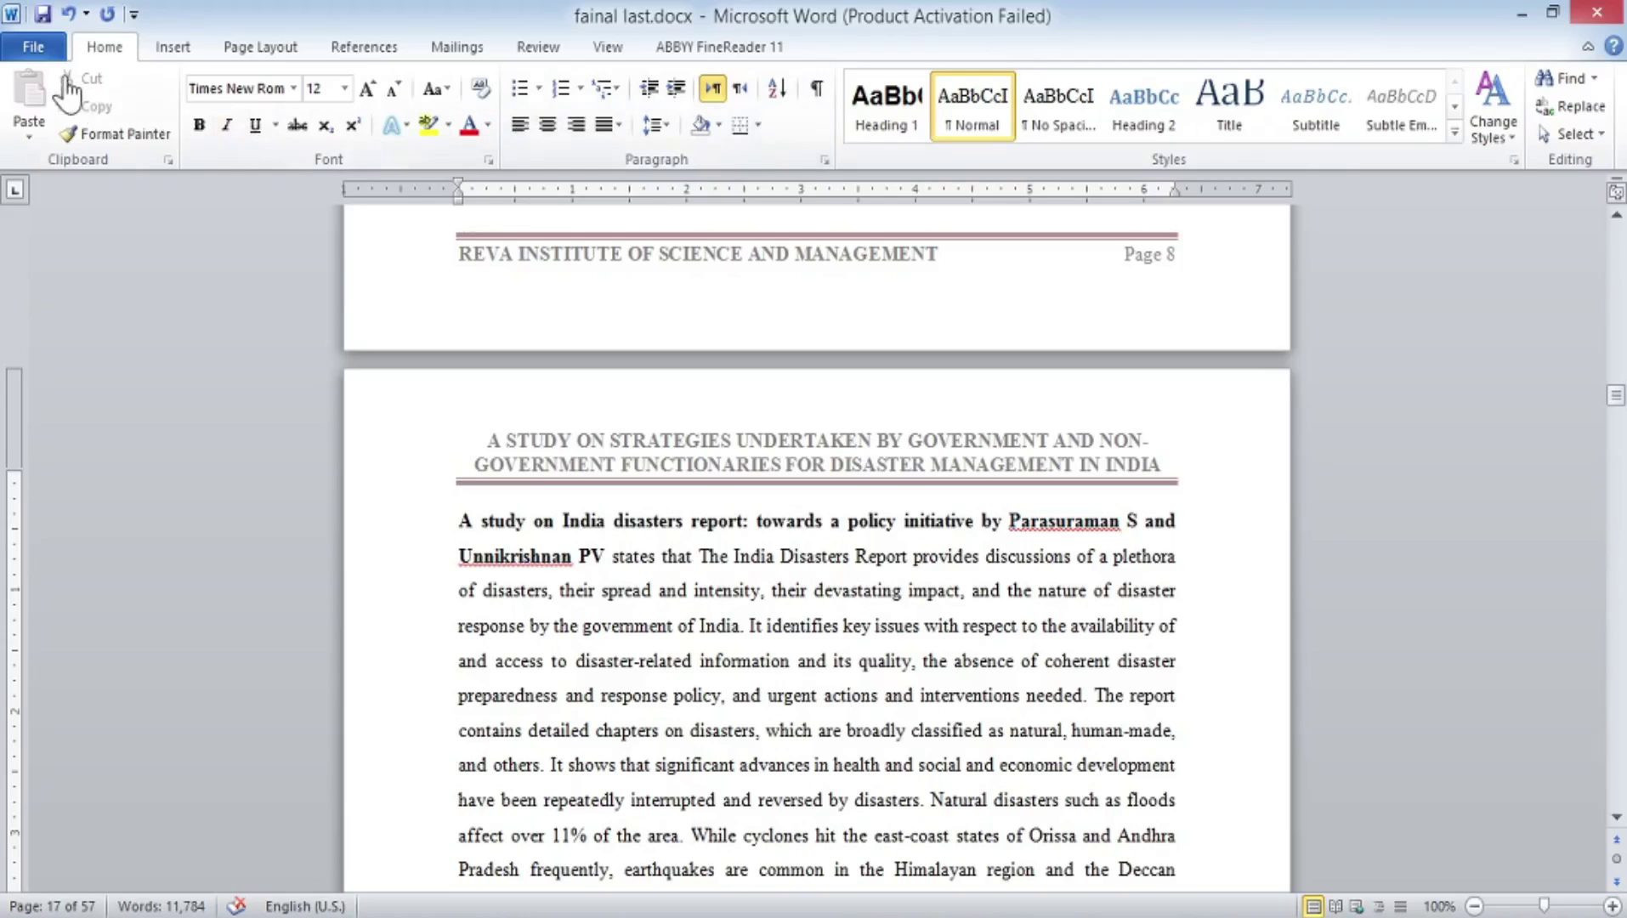
Open the File Info page showing 57 pages, 11,784 words and 1.07MB
click(36, 48)
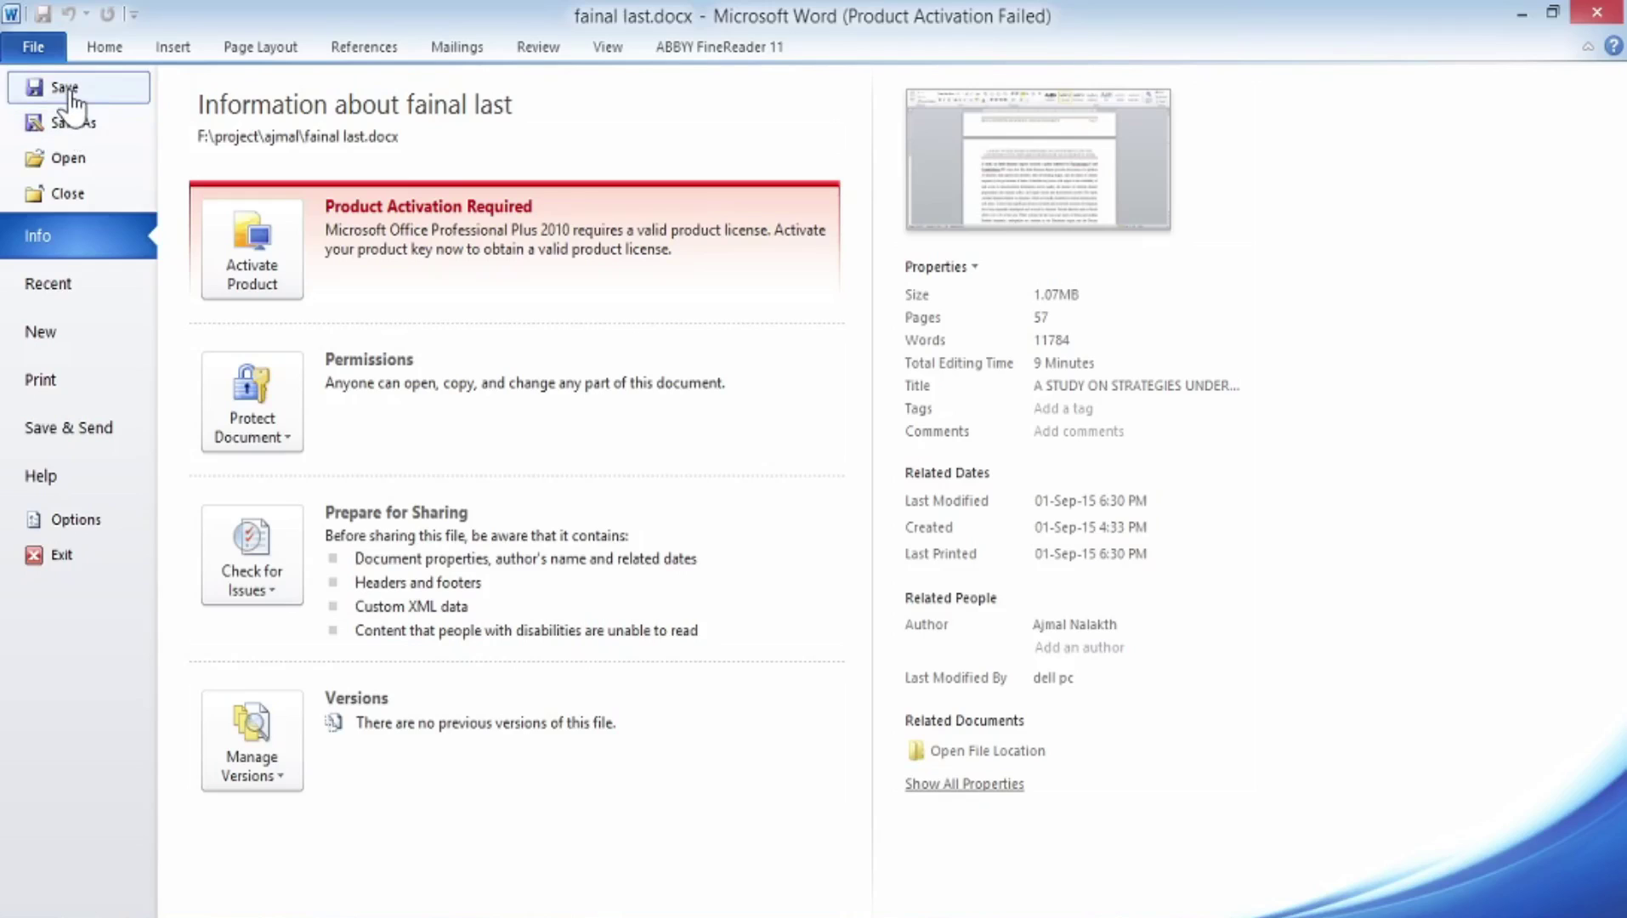
Save fainal last.docx so its last-modified time updates to today
click(66, 88)
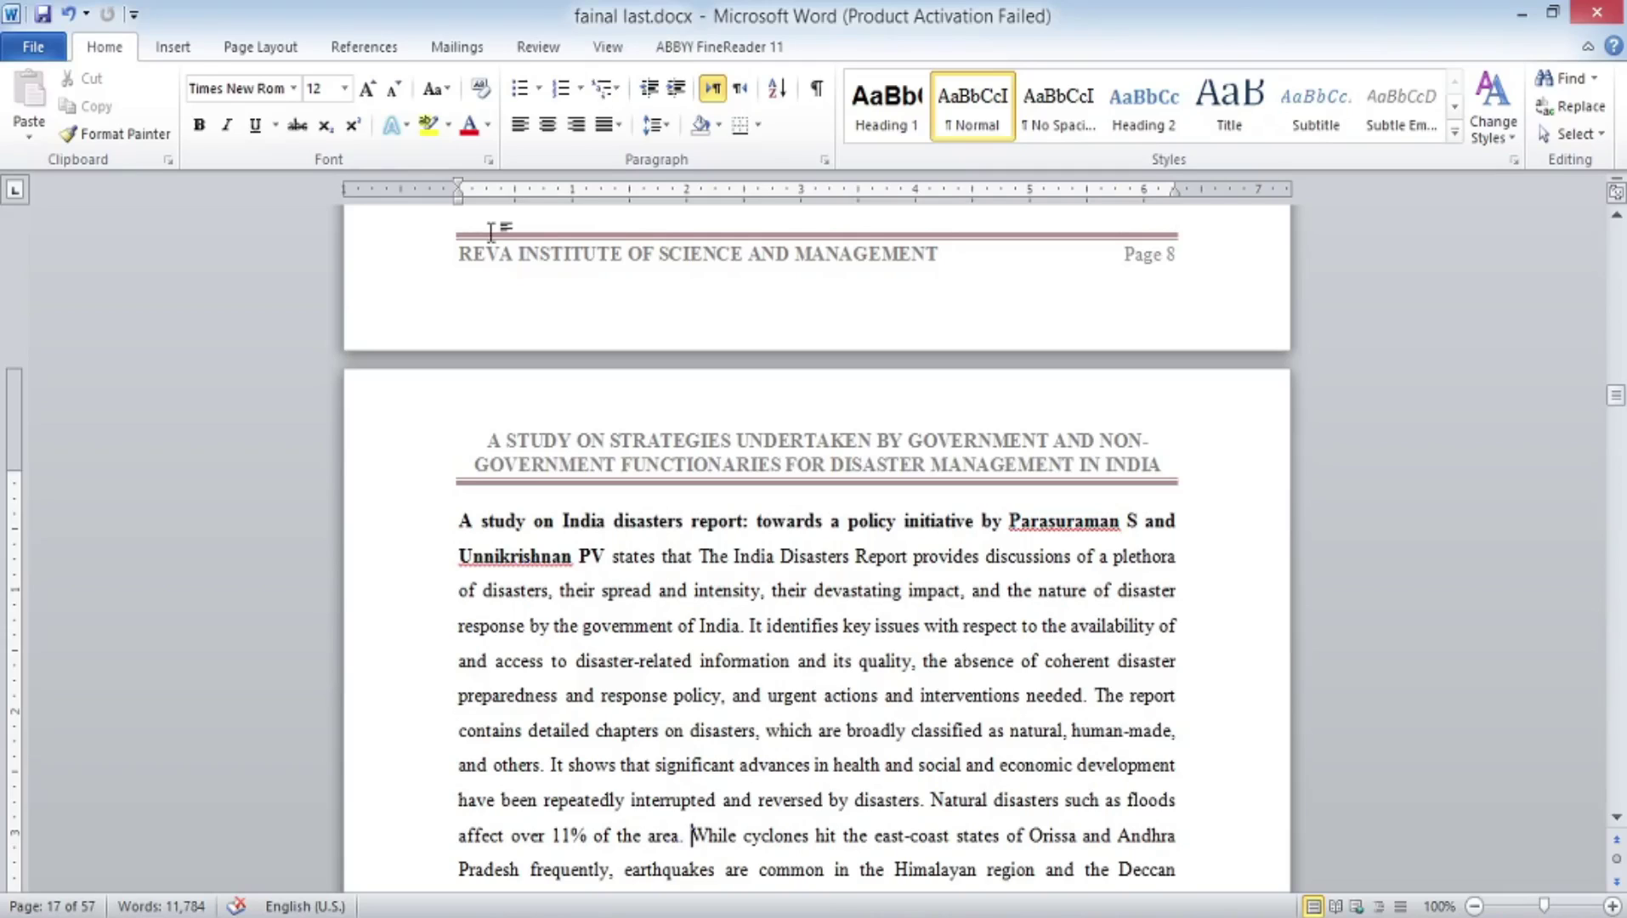
Save a copy as fainal last.pdf on the Desktop, keeping the name and choosing PDF format
click(42, 47)
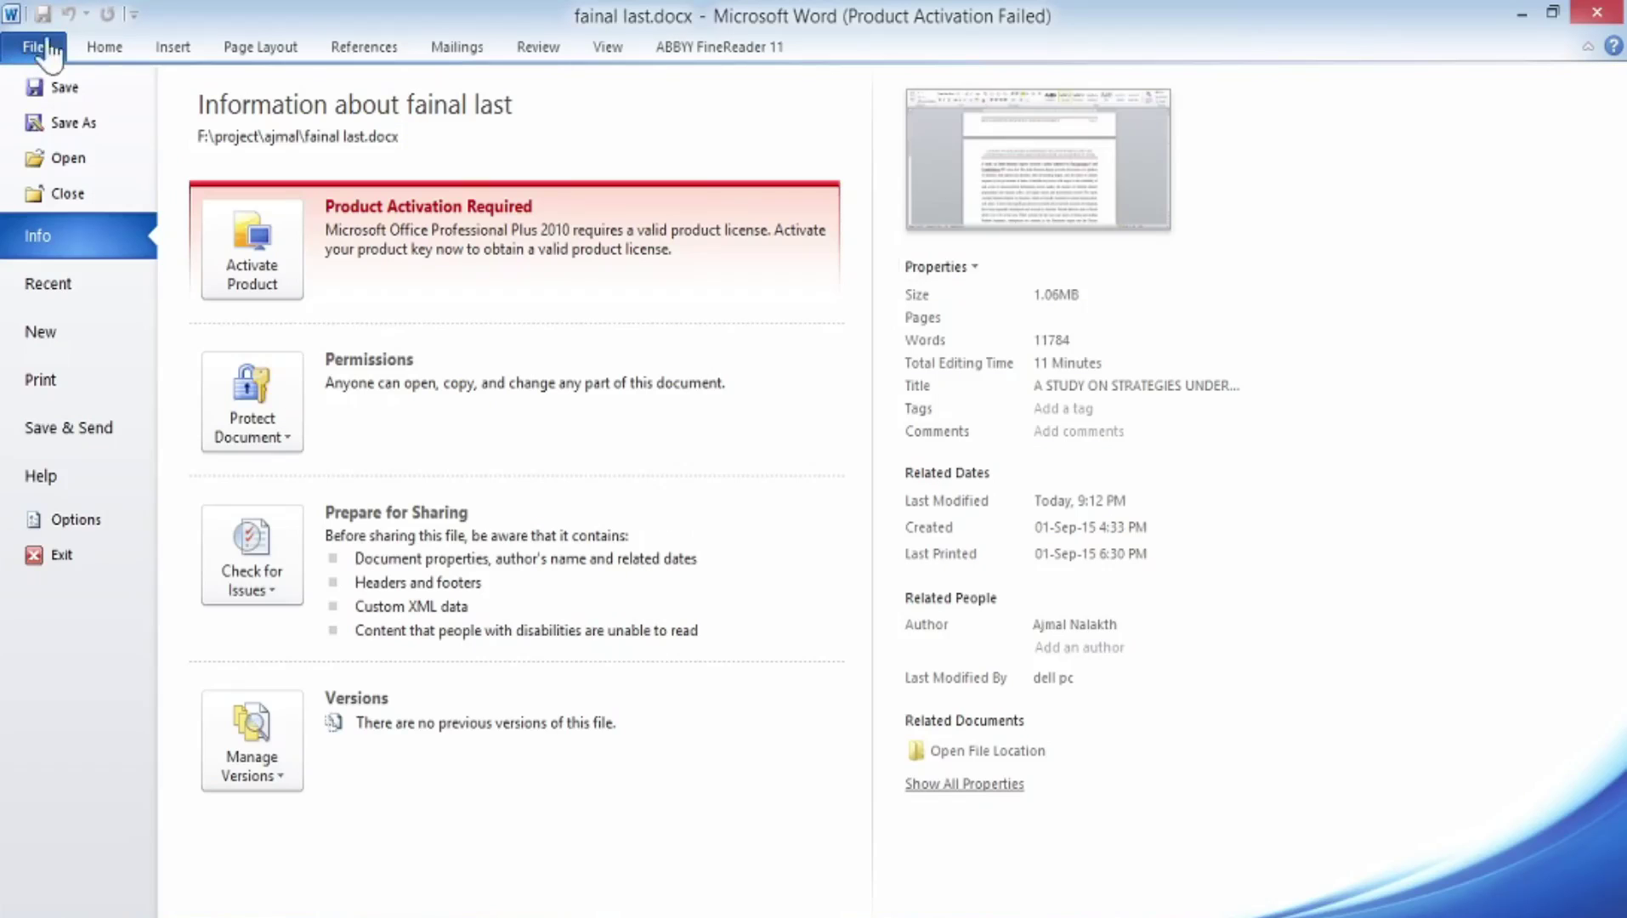
click(92, 122)
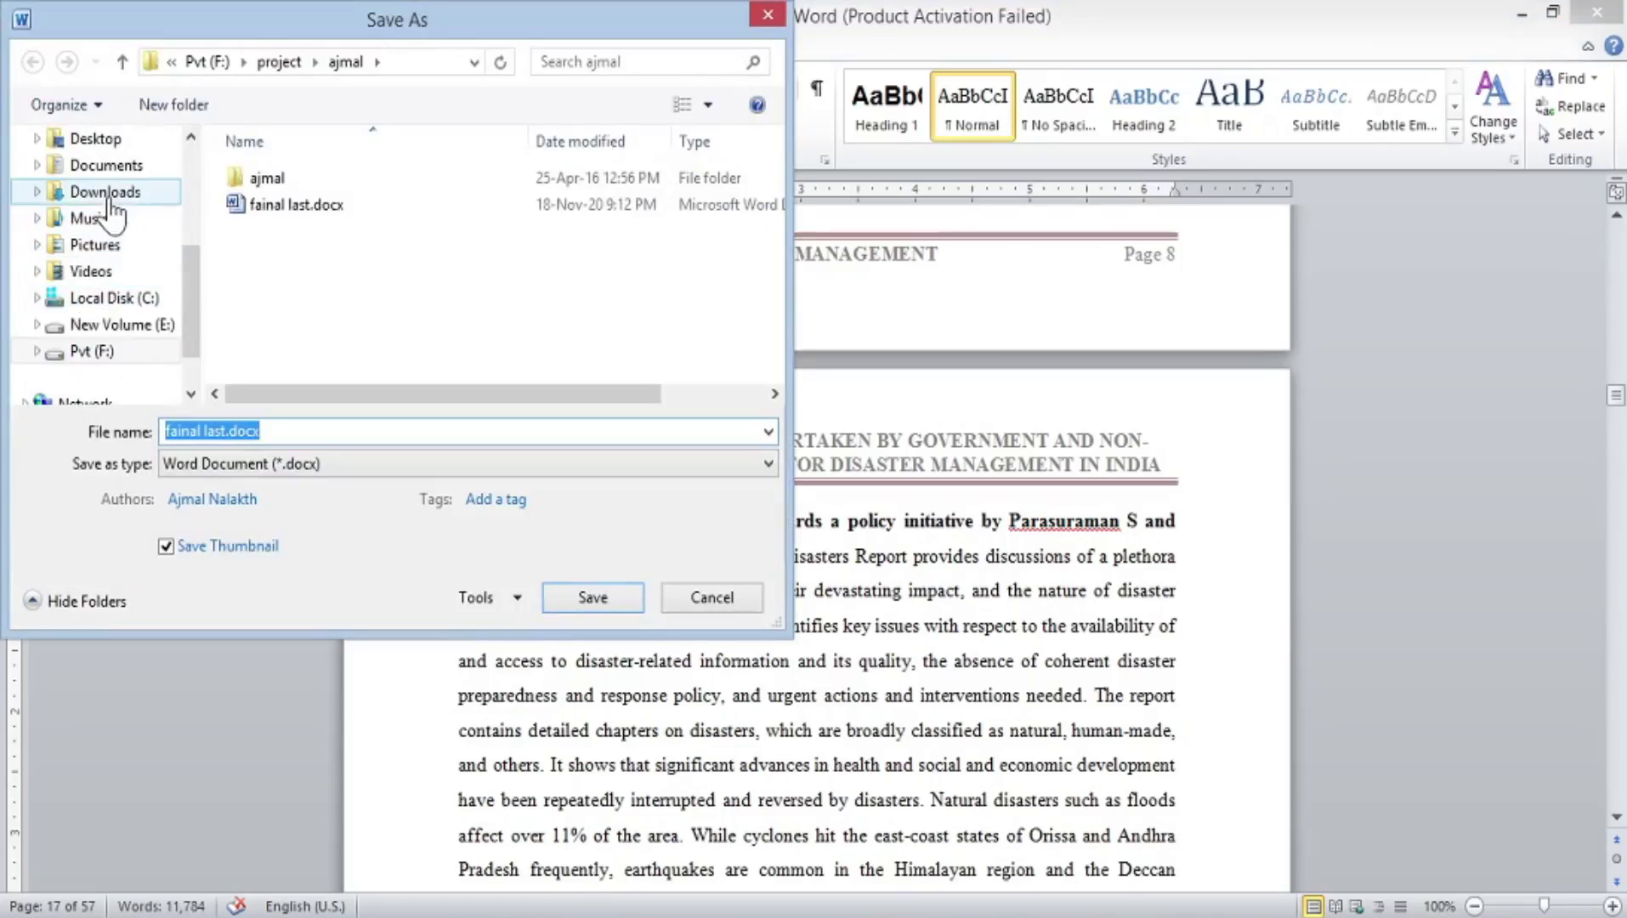
click(101, 141)
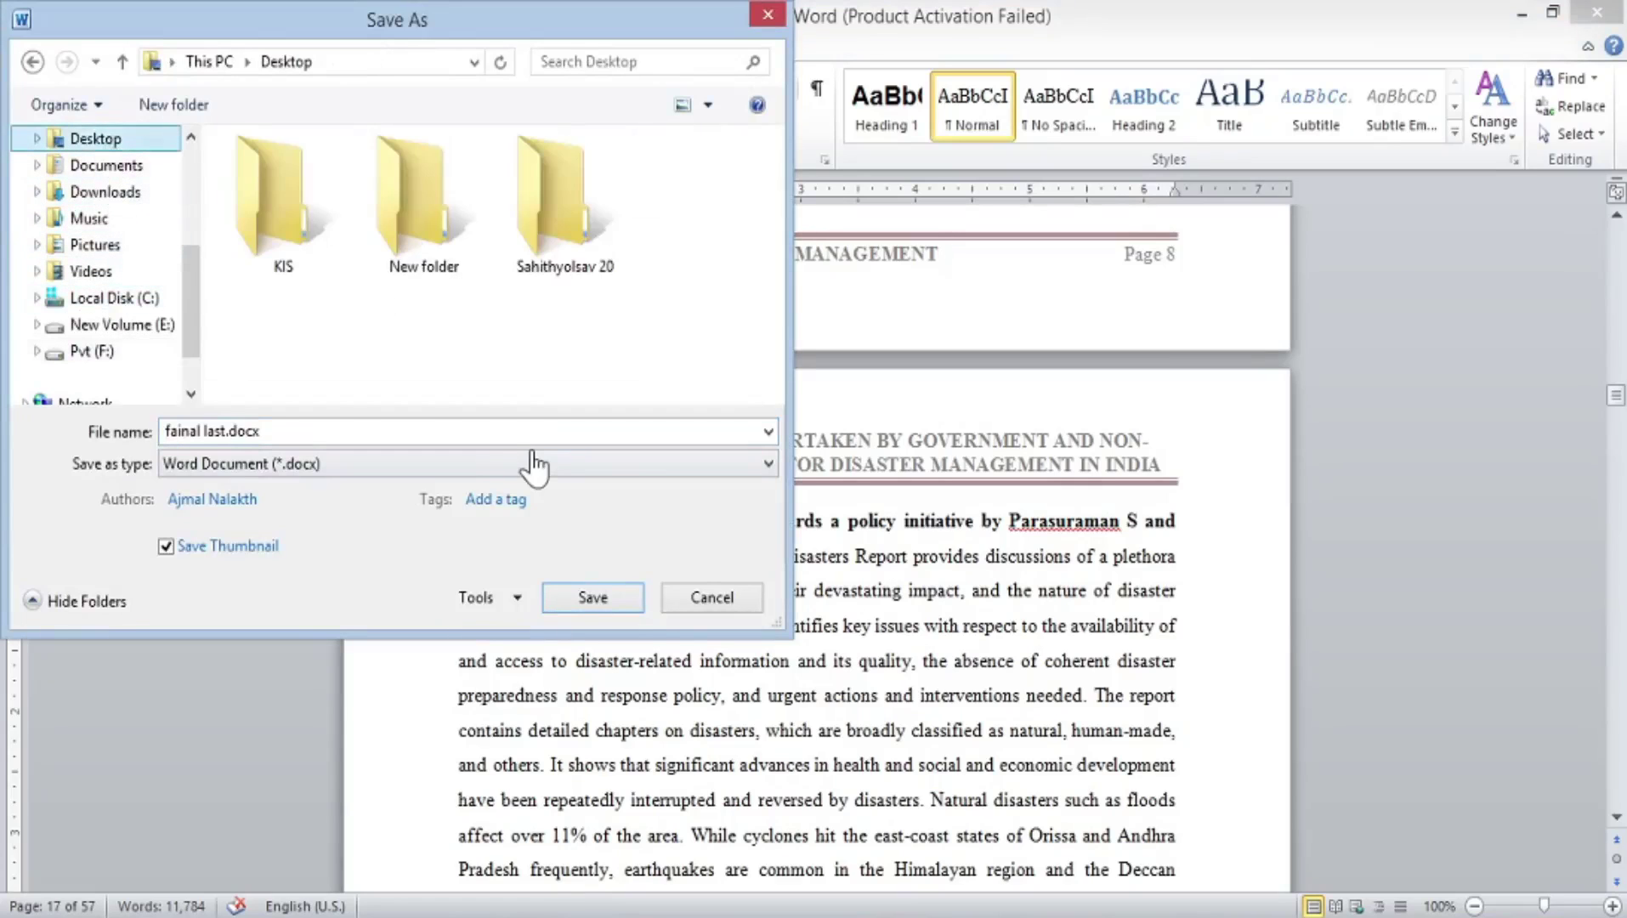
click(276, 431)
click(275, 431)
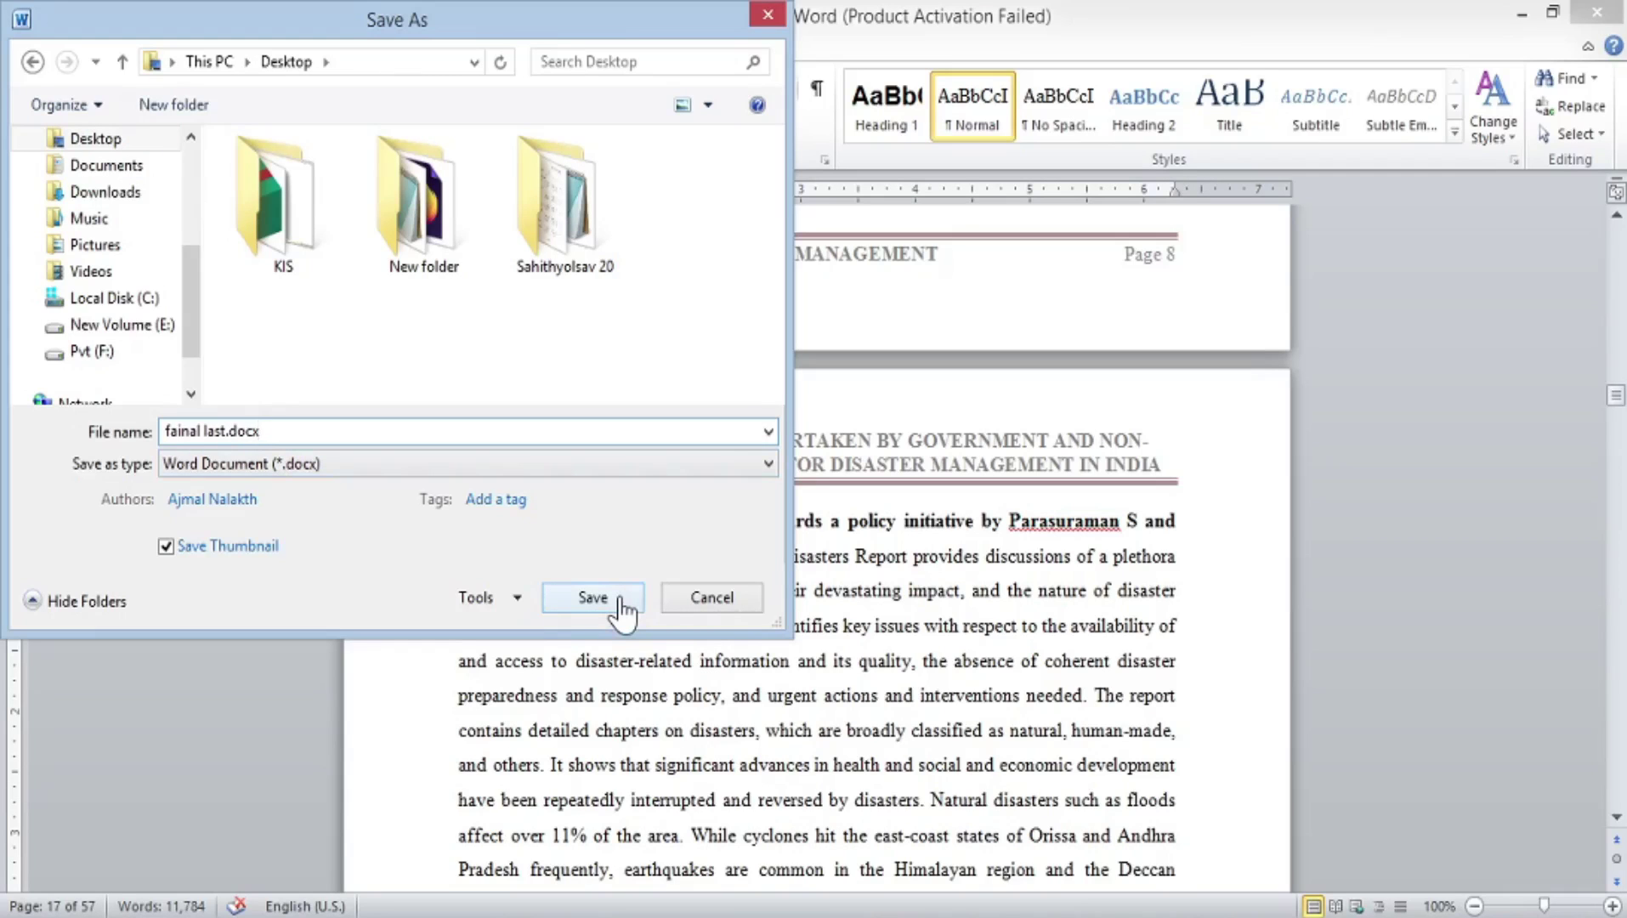
click(258, 468)
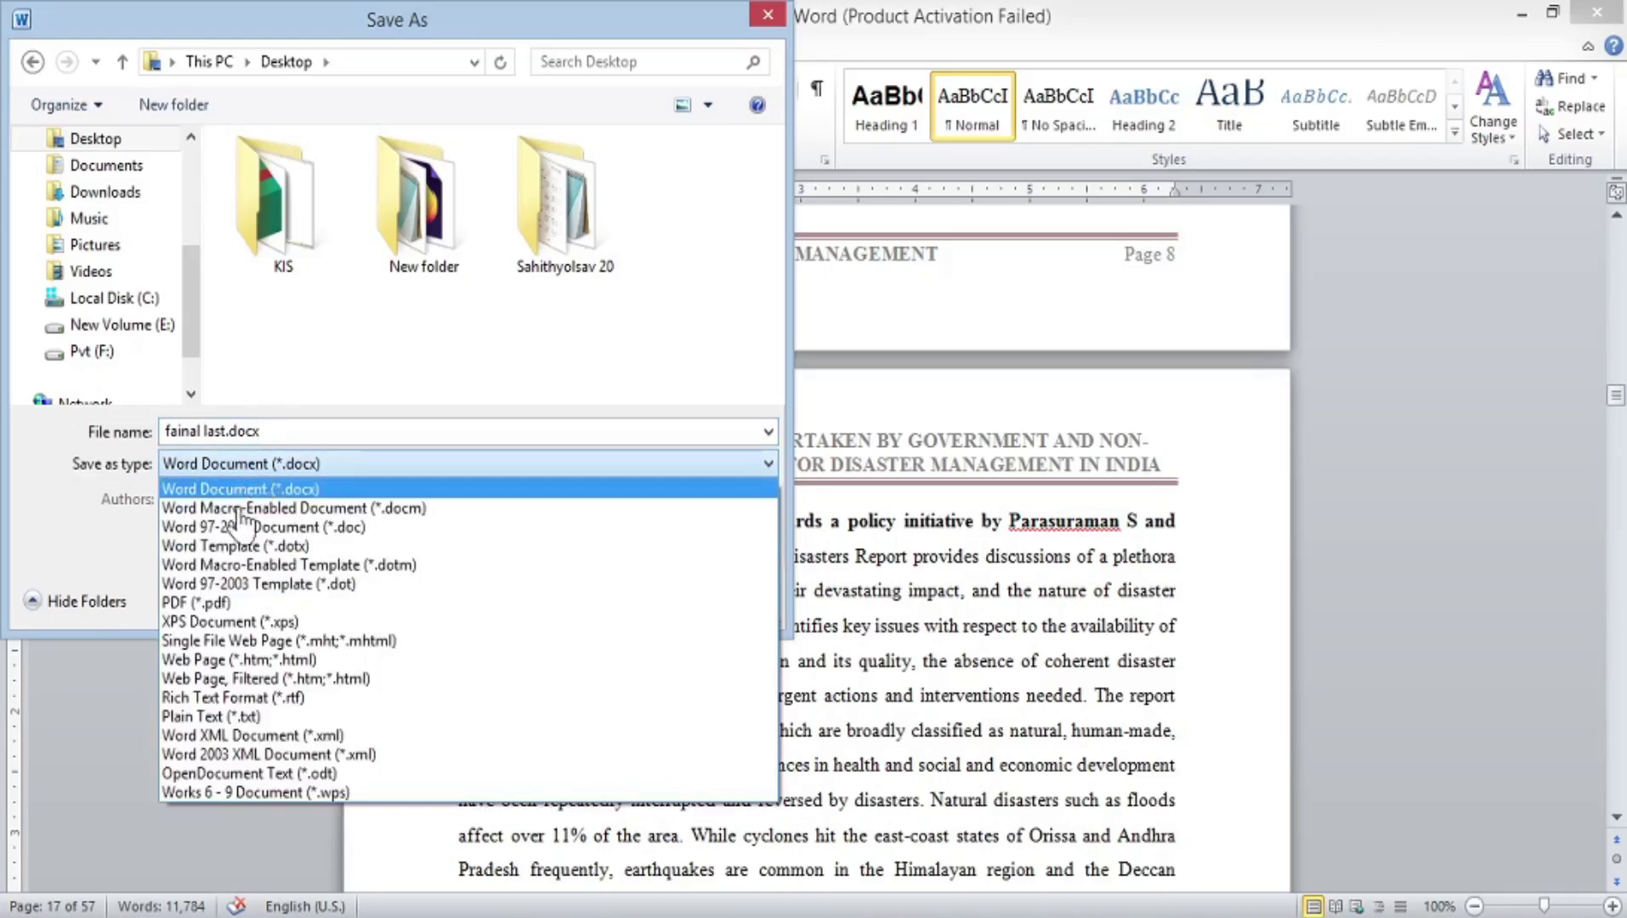
click(210, 604)
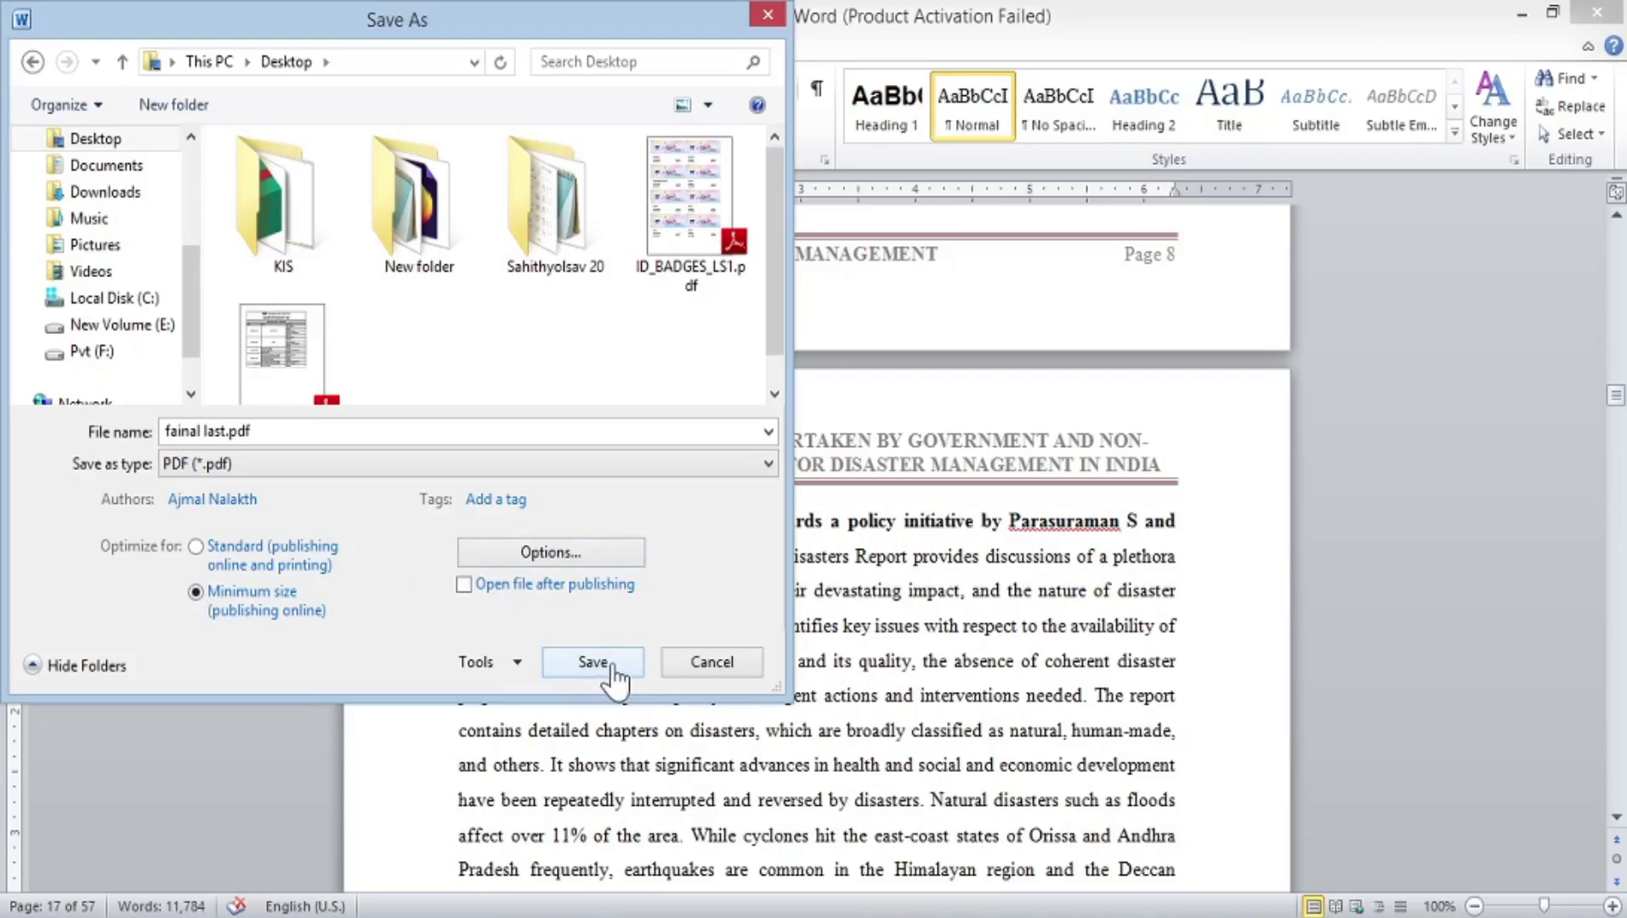
click(680, 665)
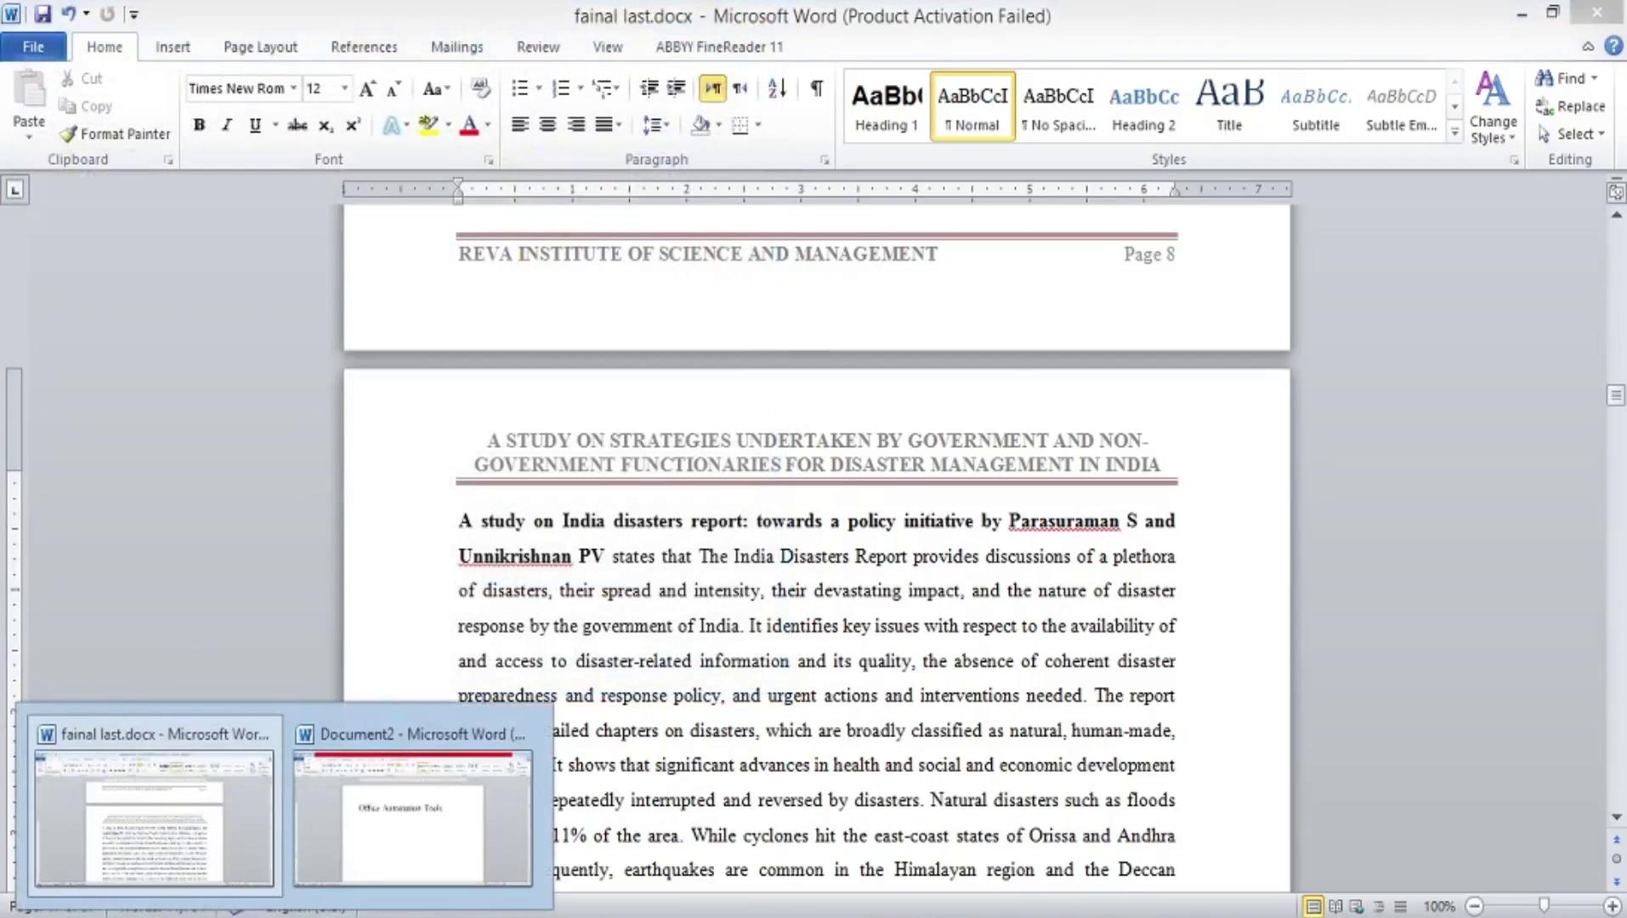
Switch back to Document2 with the 36 pt 'Office Automation Tools' title
click(389, 841)
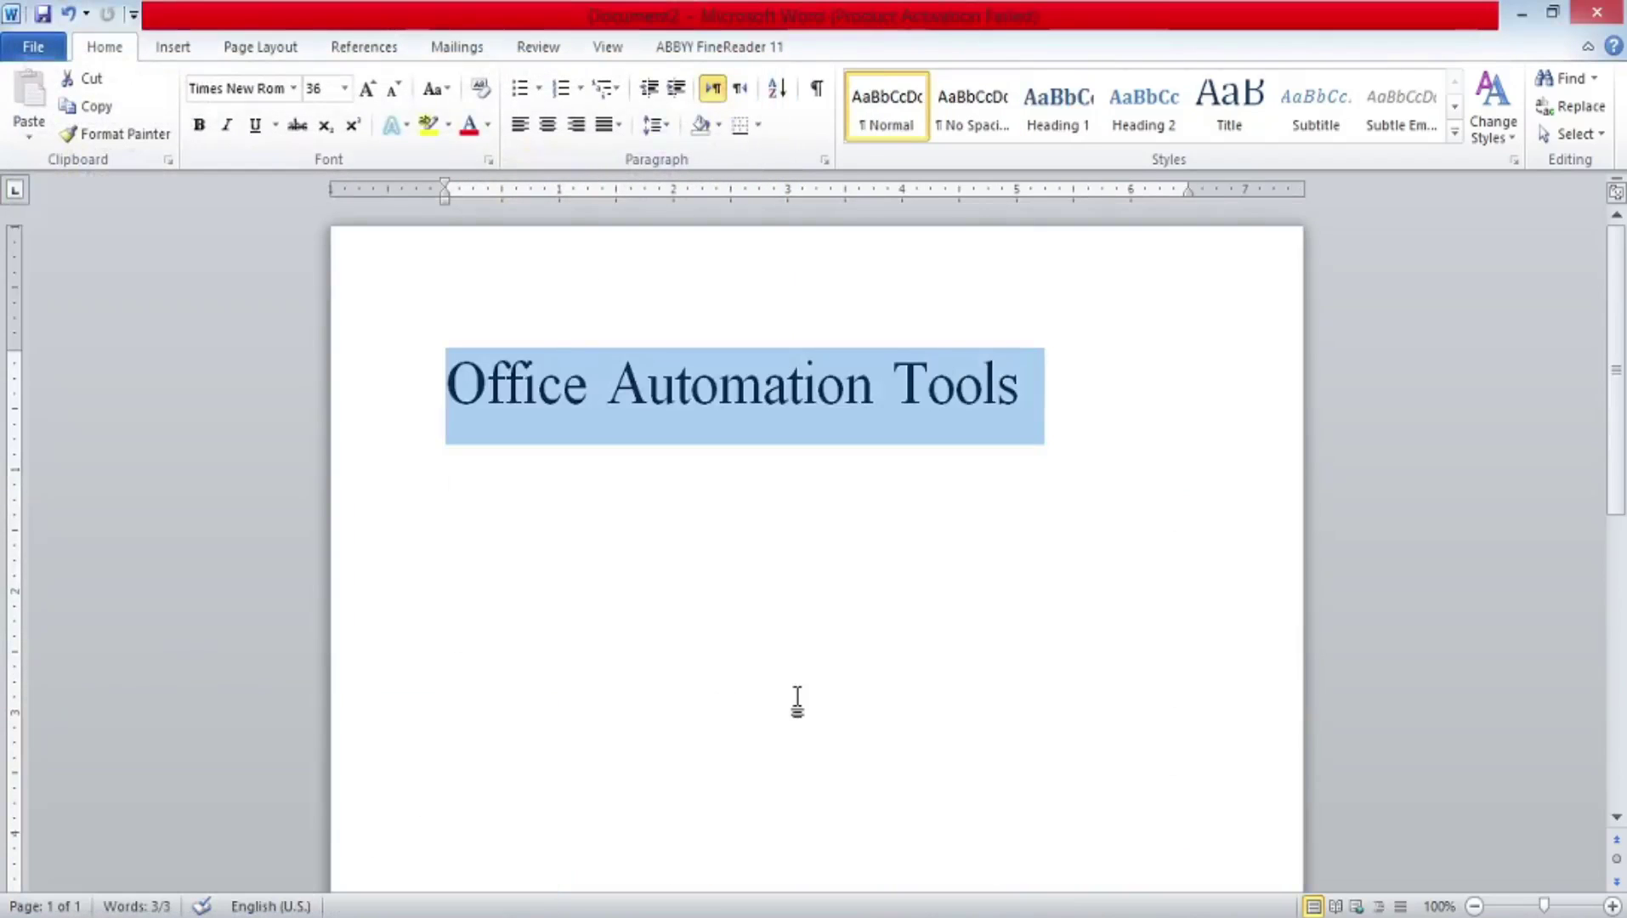